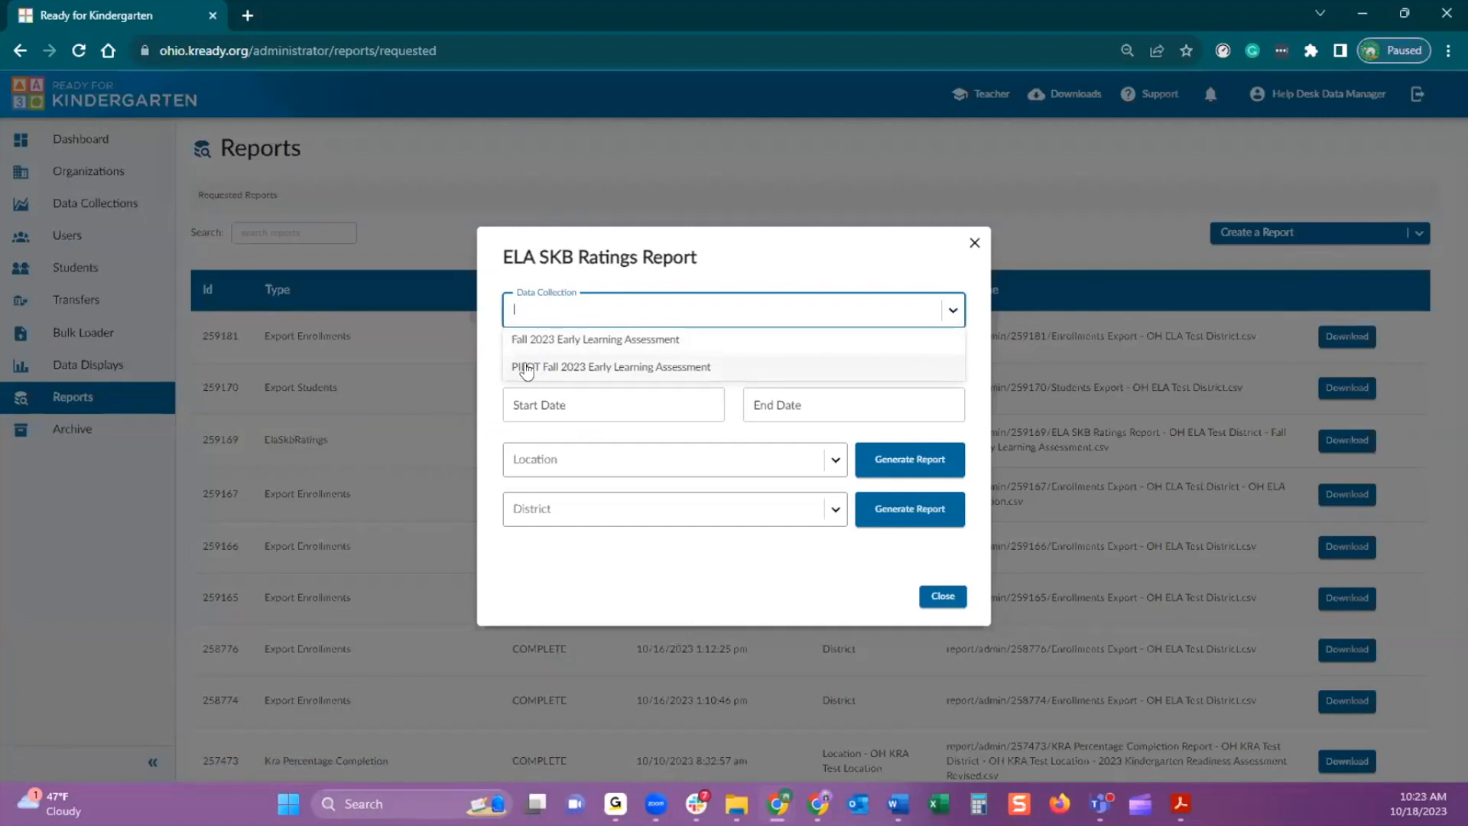
Set the report's data collection to Fall 2023 Early Learning Assessment and enable Filter by POA
click(526, 370)
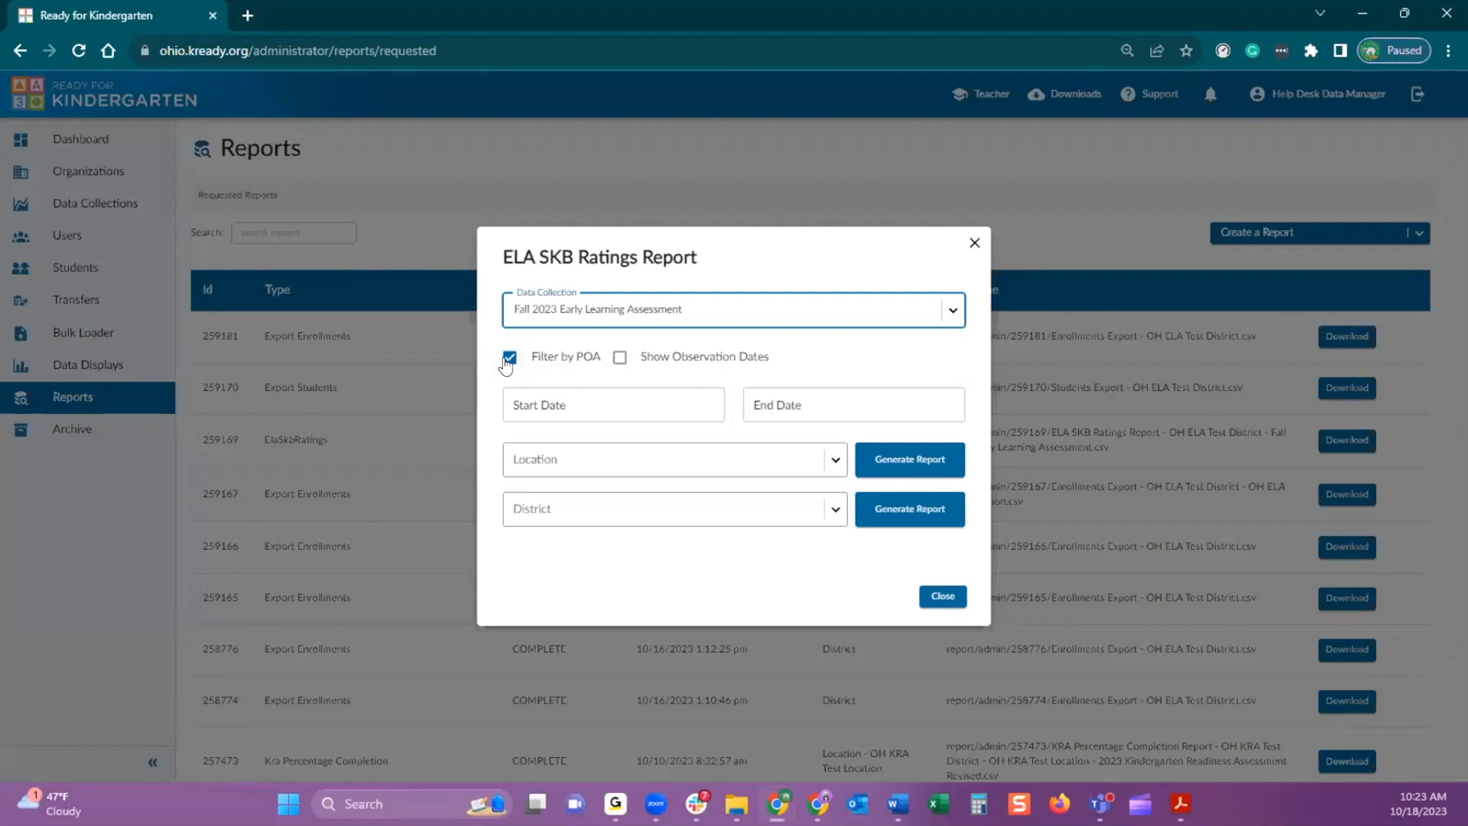
click(508, 359)
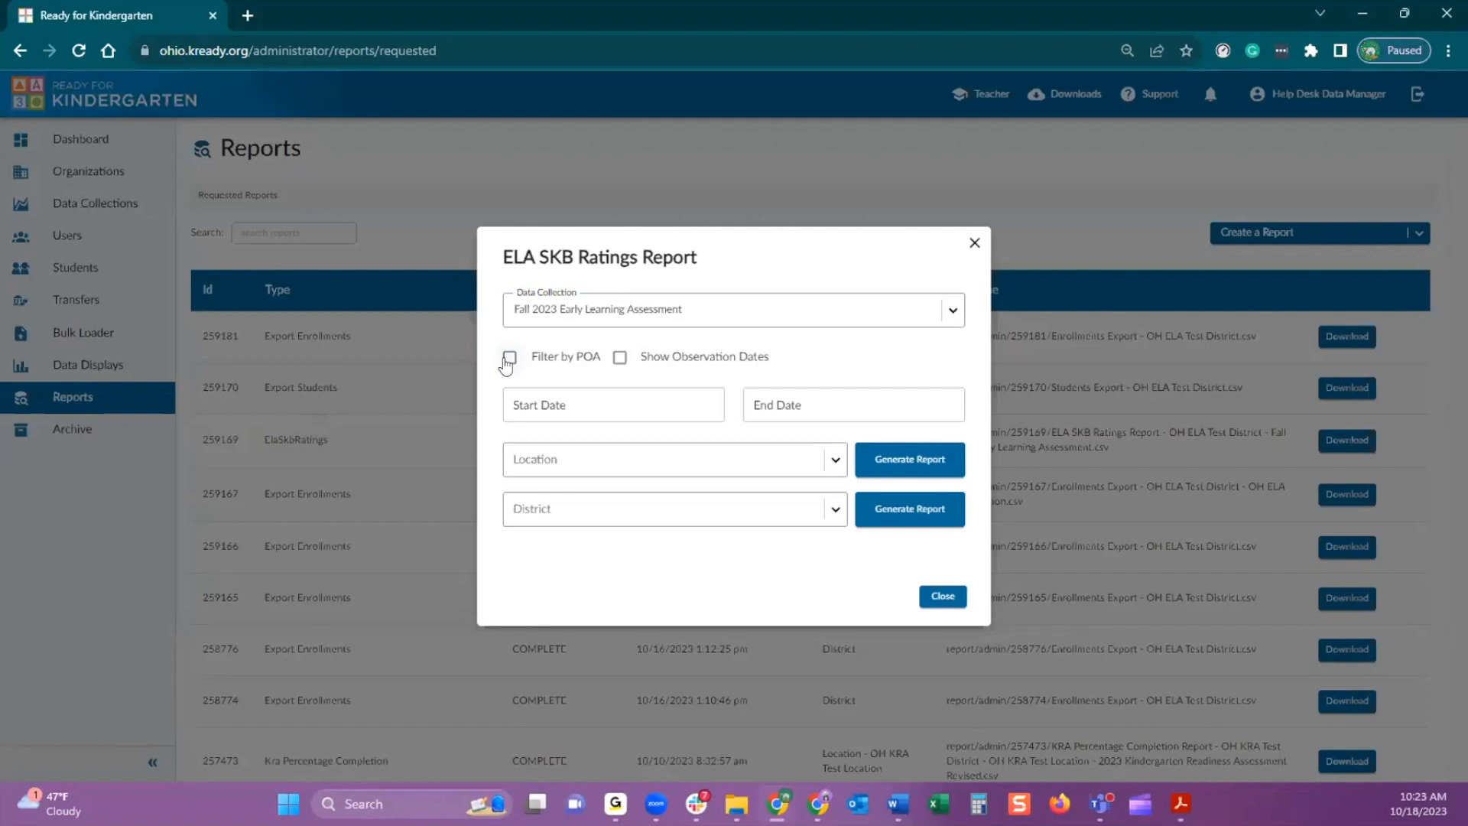
click(507, 360)
Set the report's start date to August 15th 2023
click(529, 399)
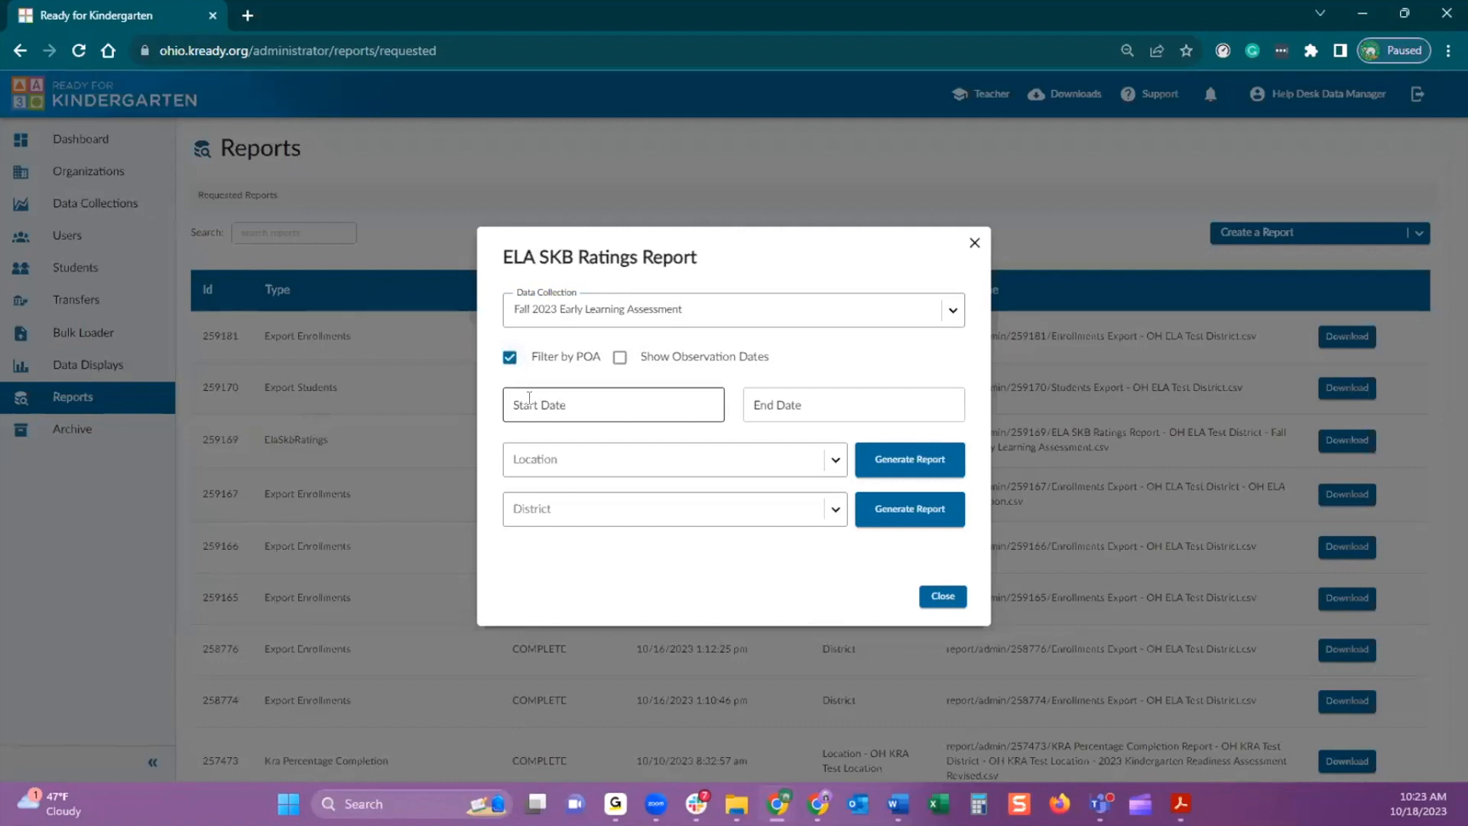
click(533, 400)
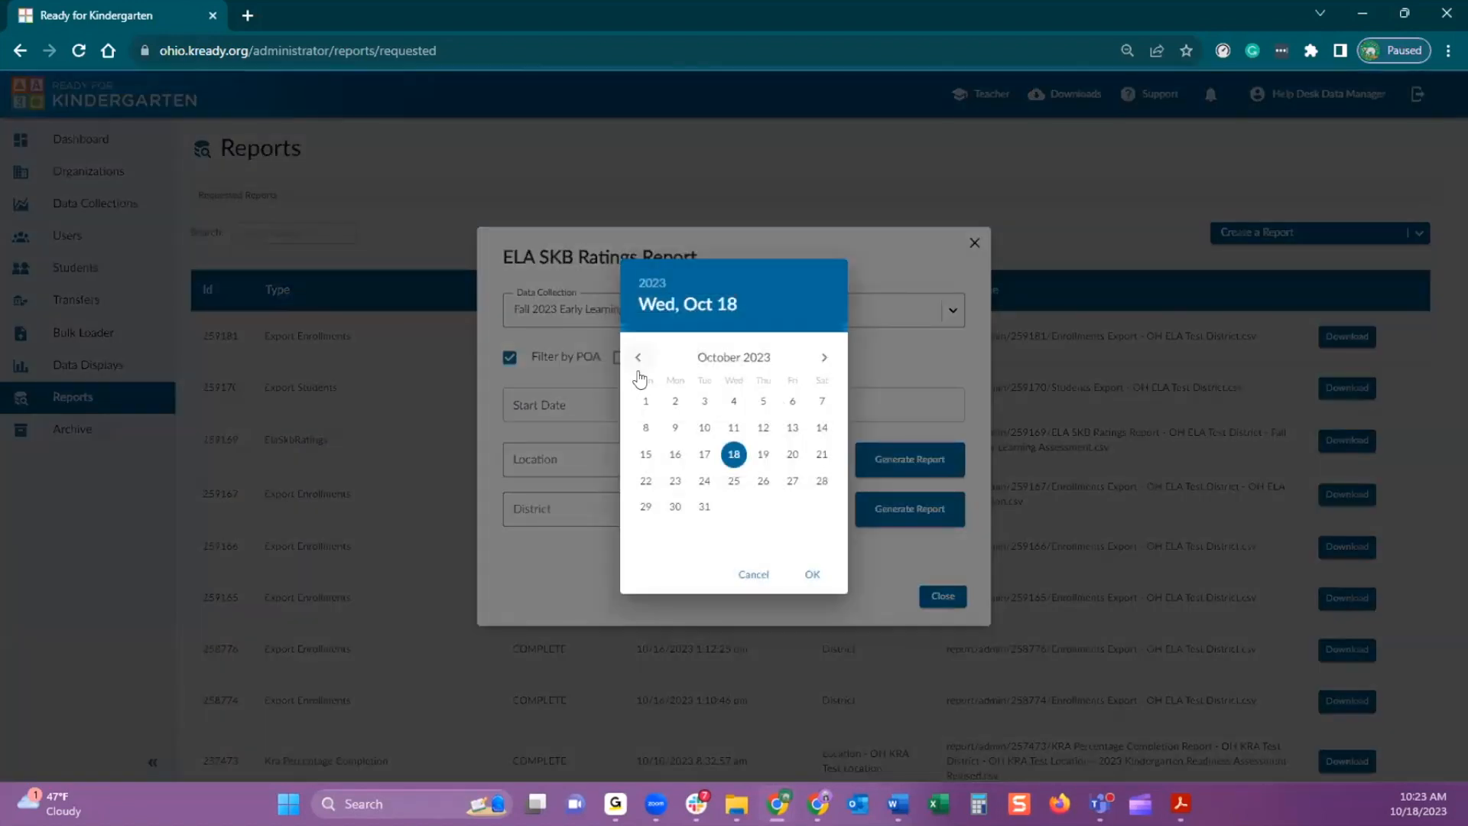
click(638, 359)
click(636, 359)
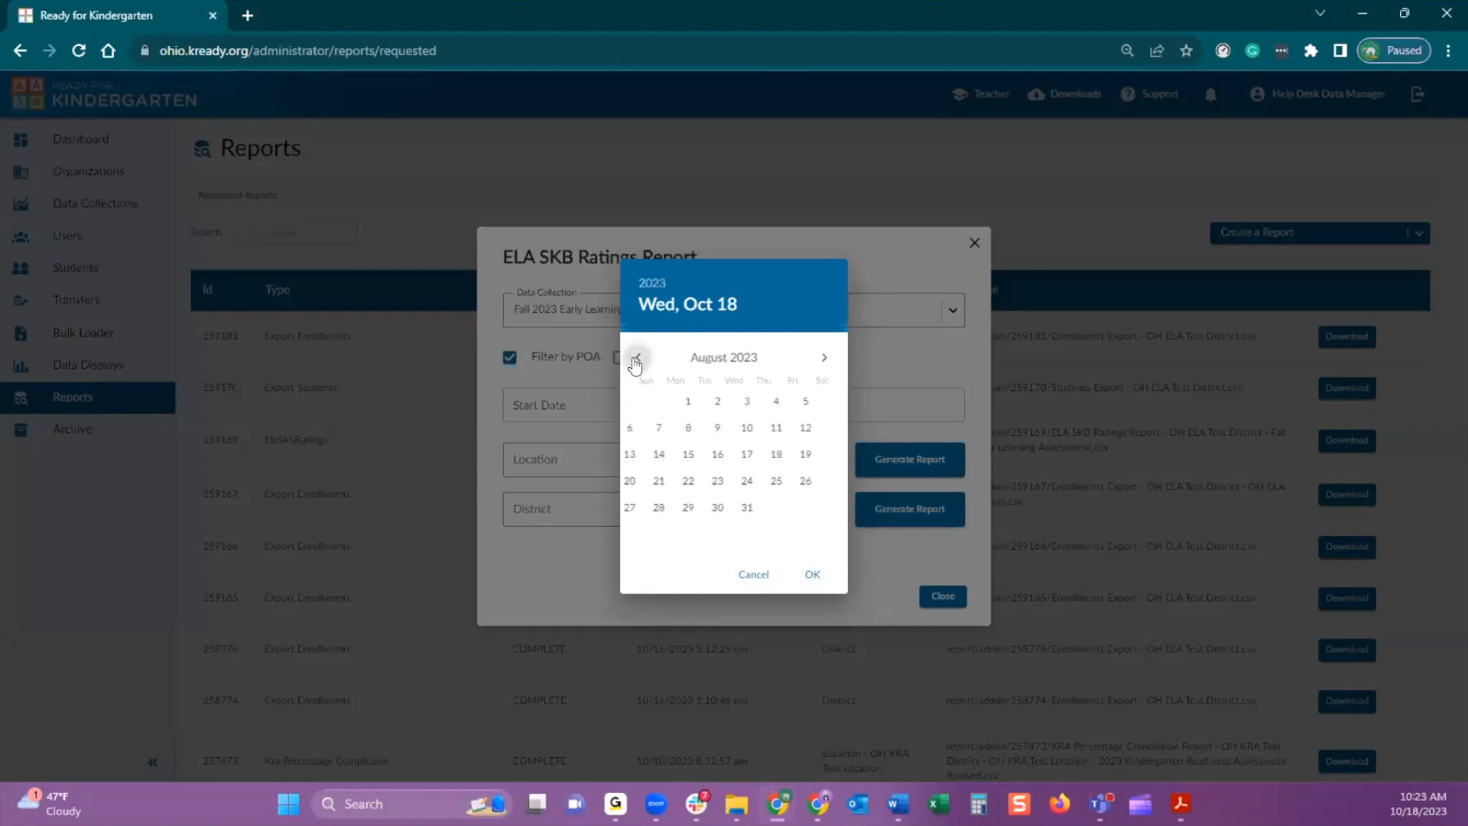
click(703, 454)
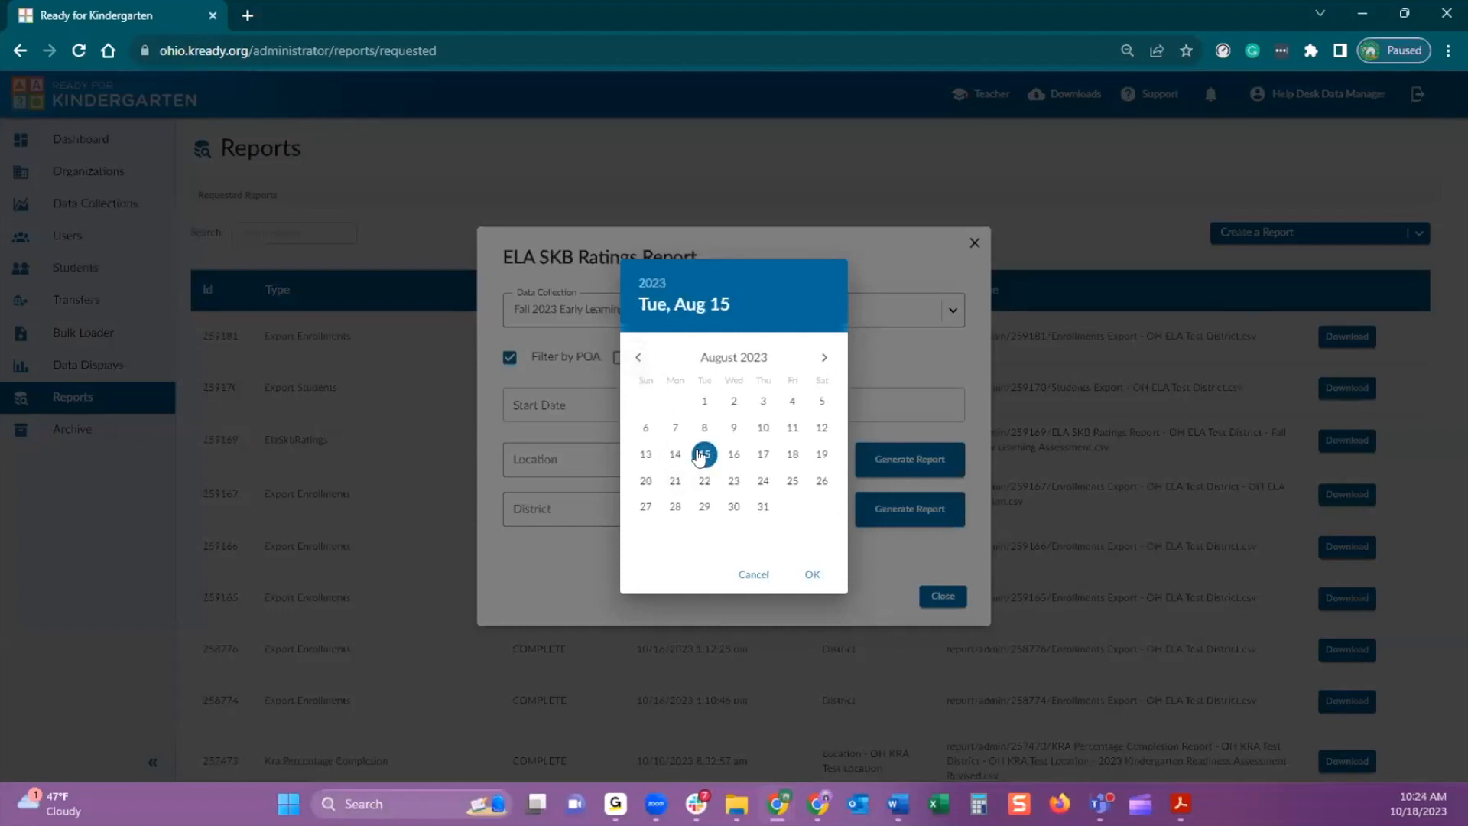
click(810, 577)
Set the report's end date to November 14th 2023
click(799, 407)
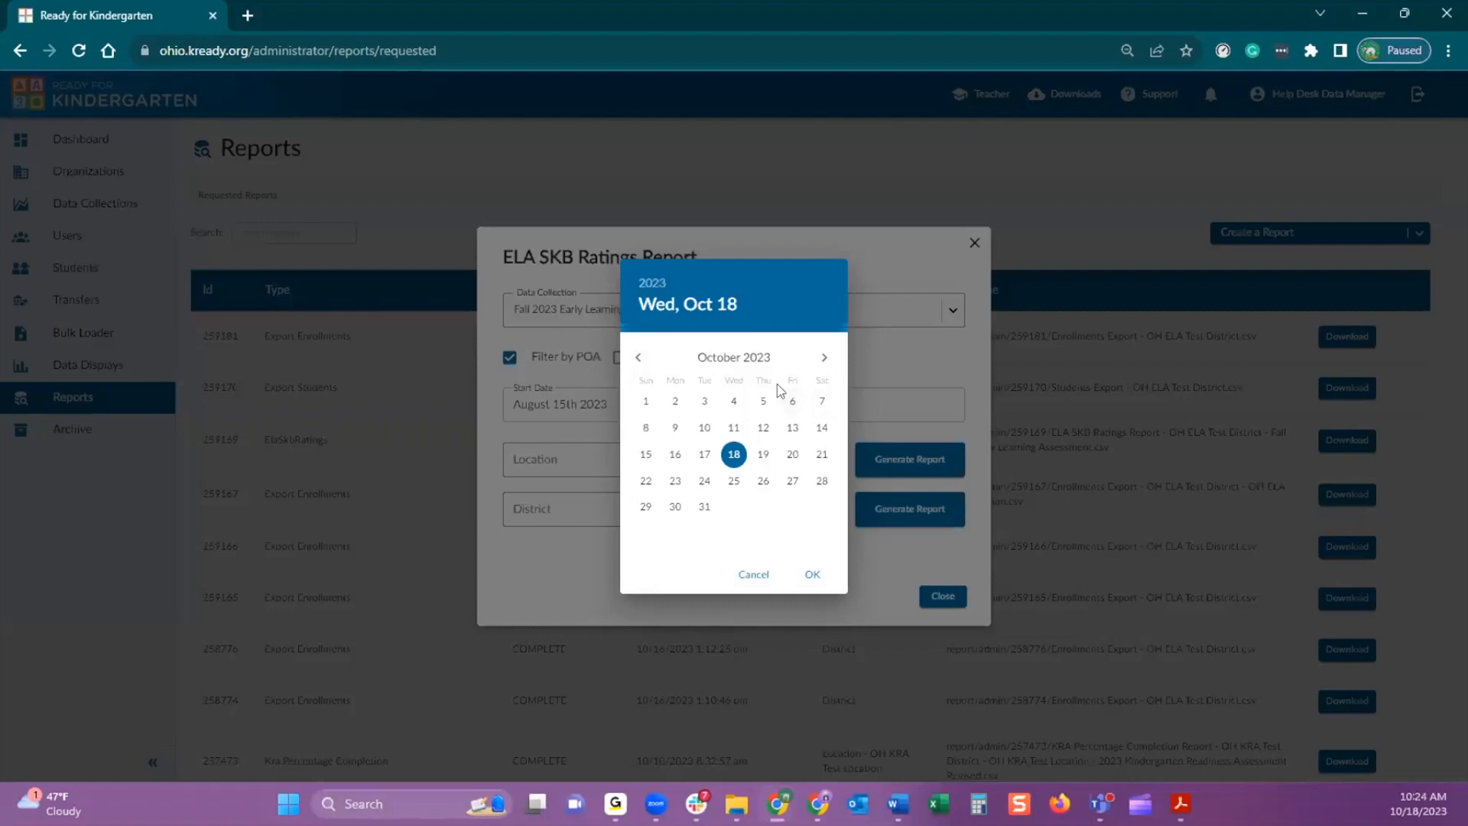
click(819, 358)
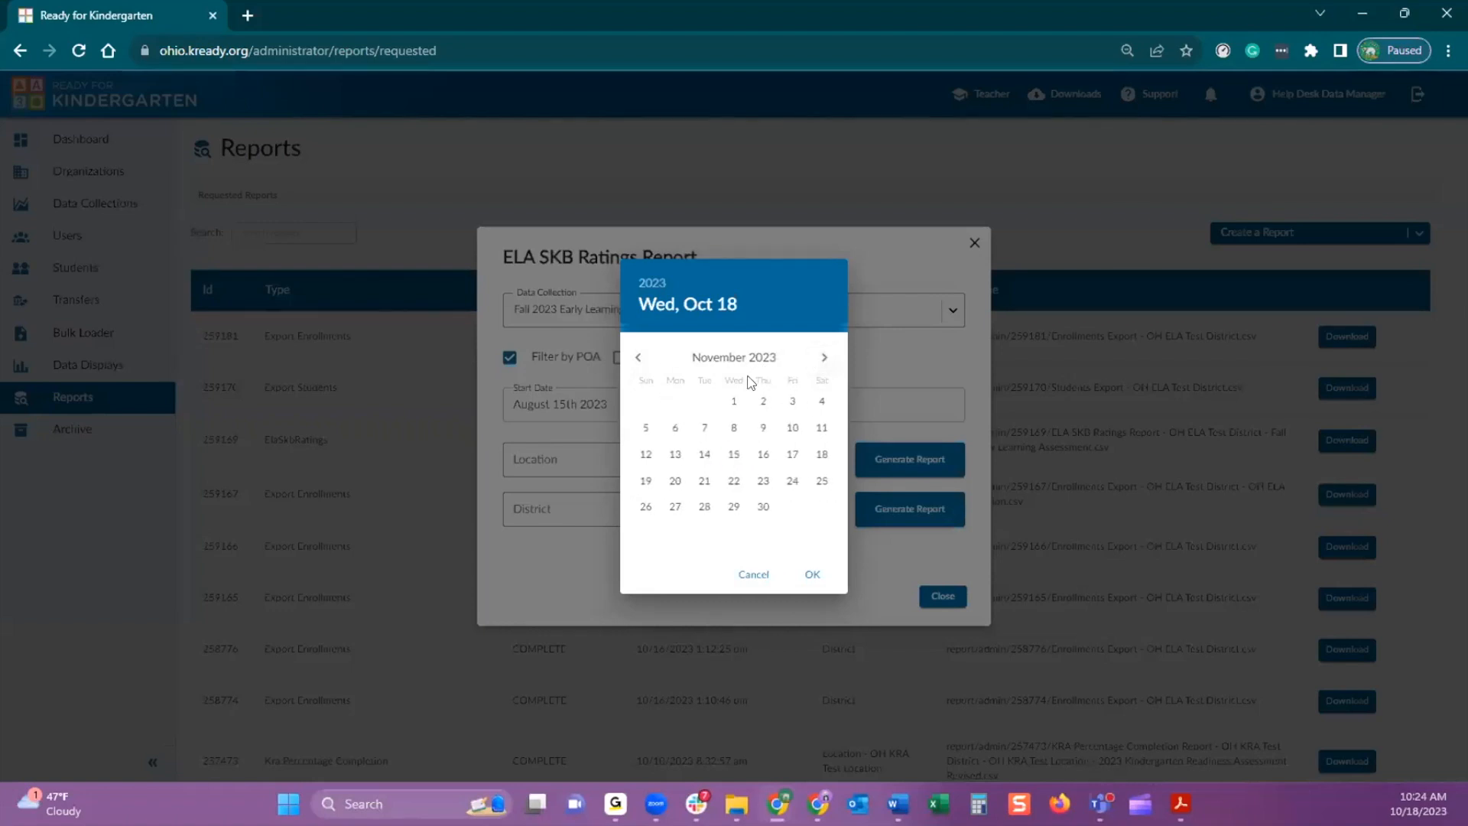
click(701, 457)
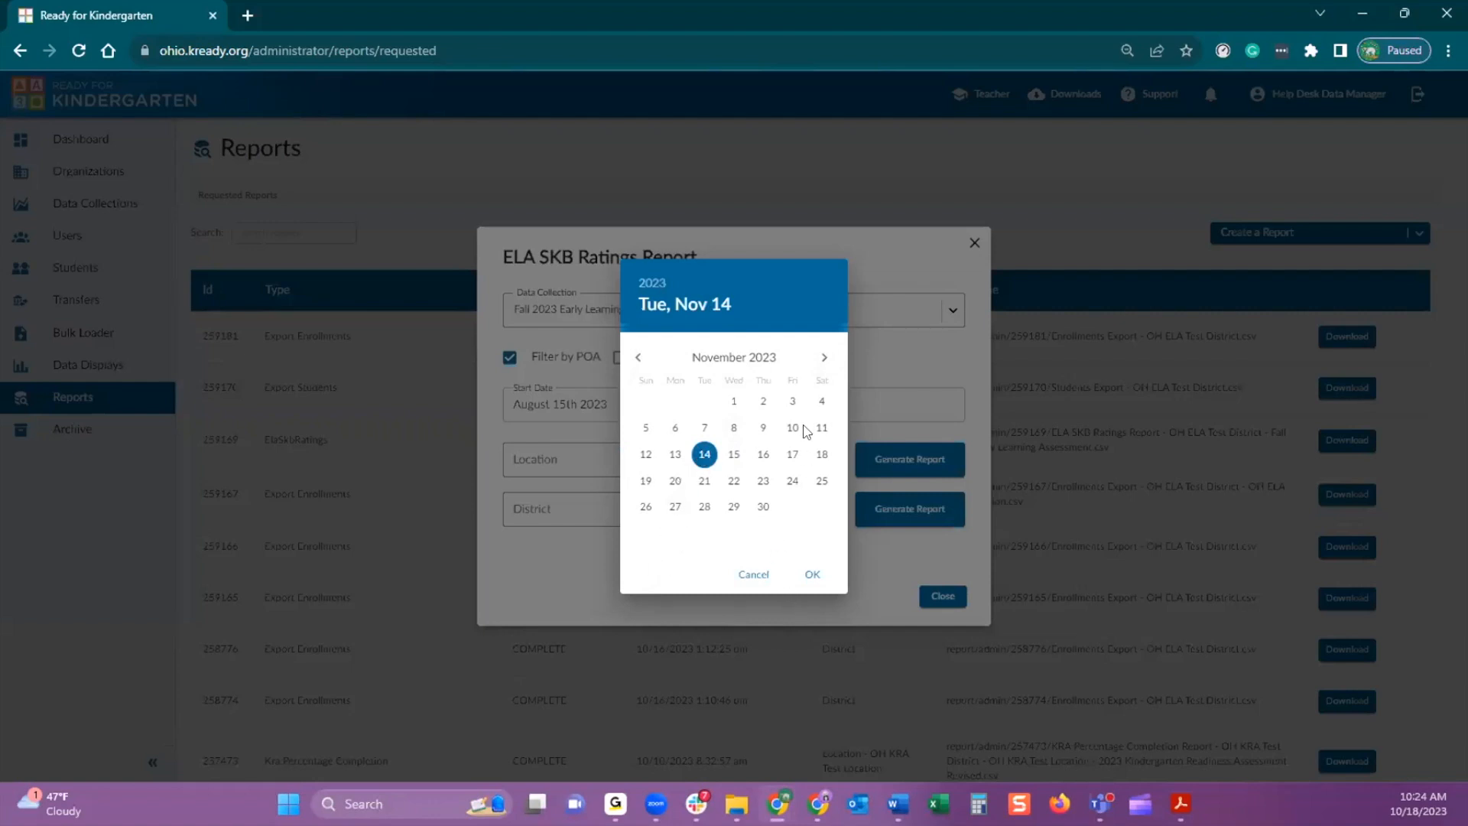
click(803, 574)
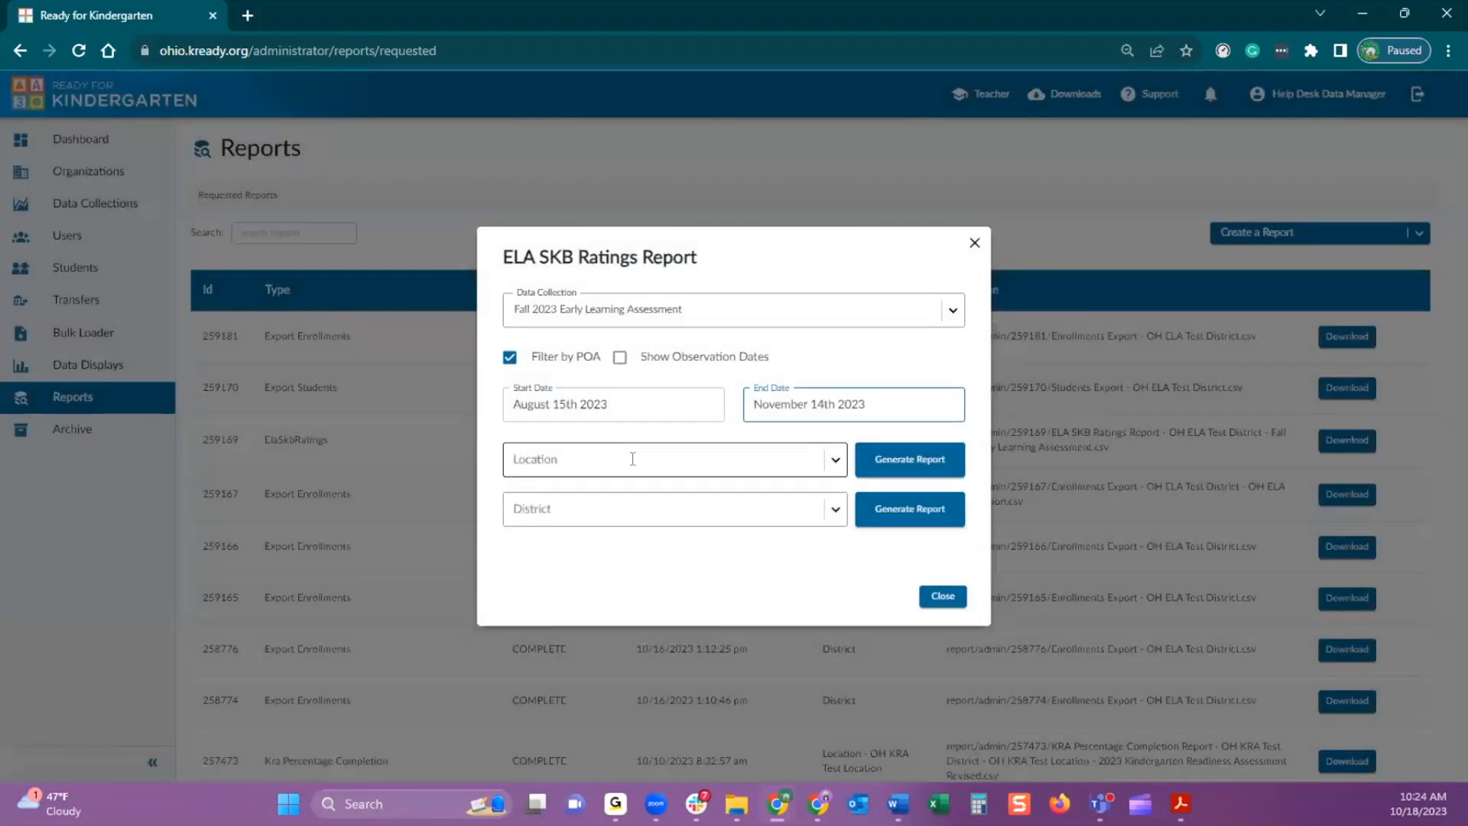
Choose OH ELA Test Location and OH ELA Test District, generate the district report and close the report dialog
click(830, 468)
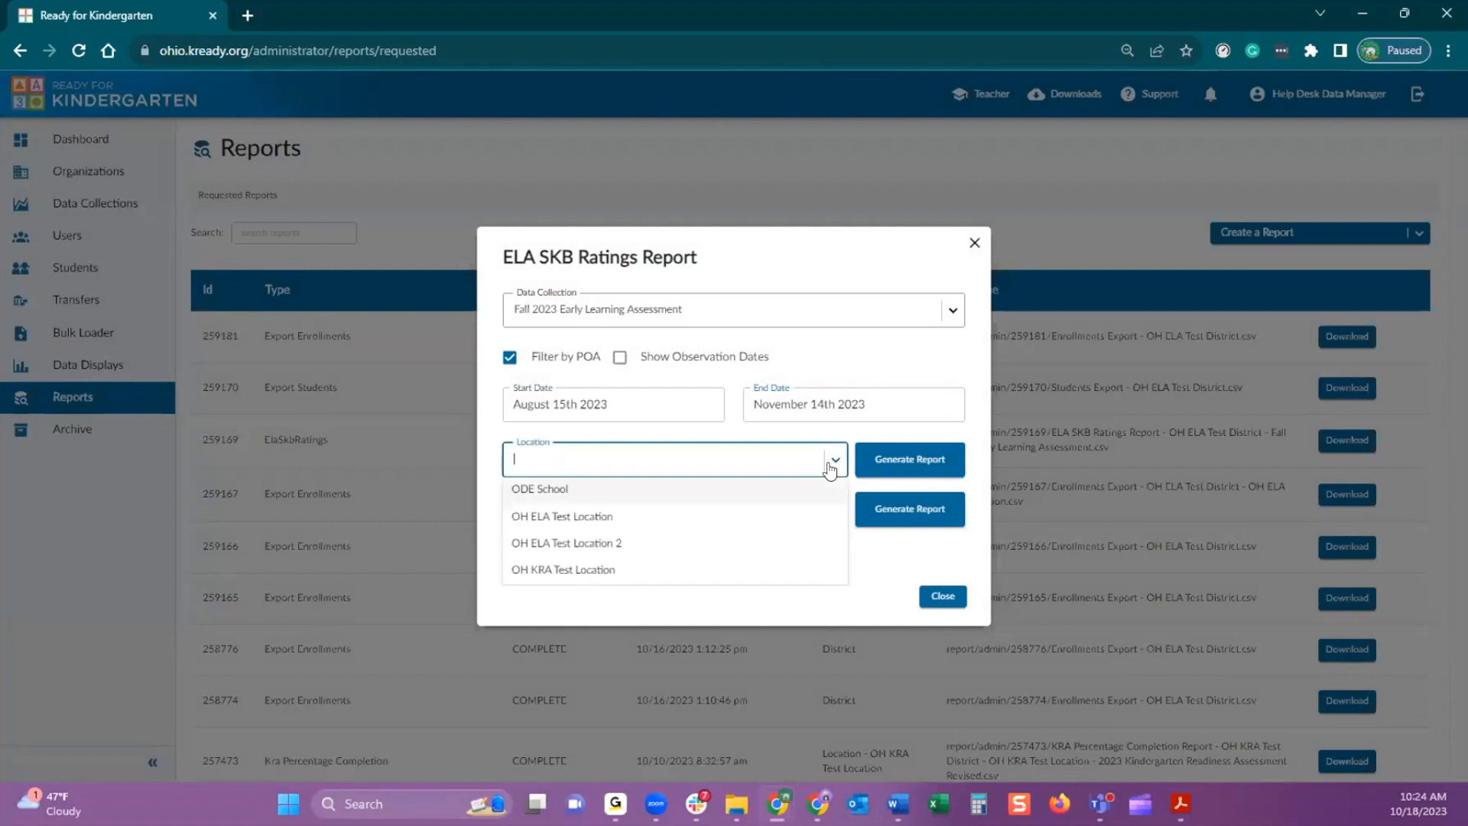
click(660, 524)
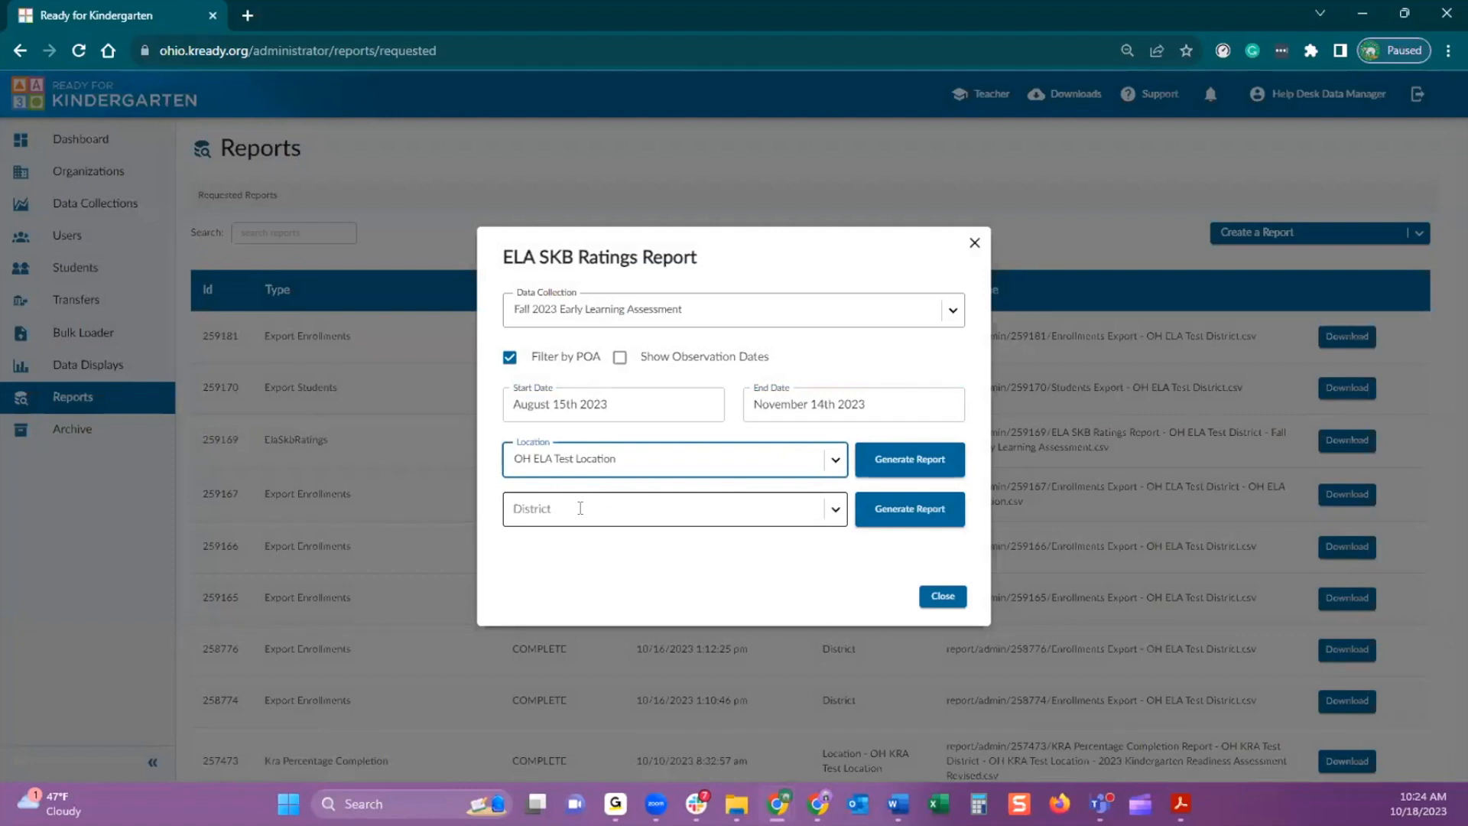
click(831, 513)
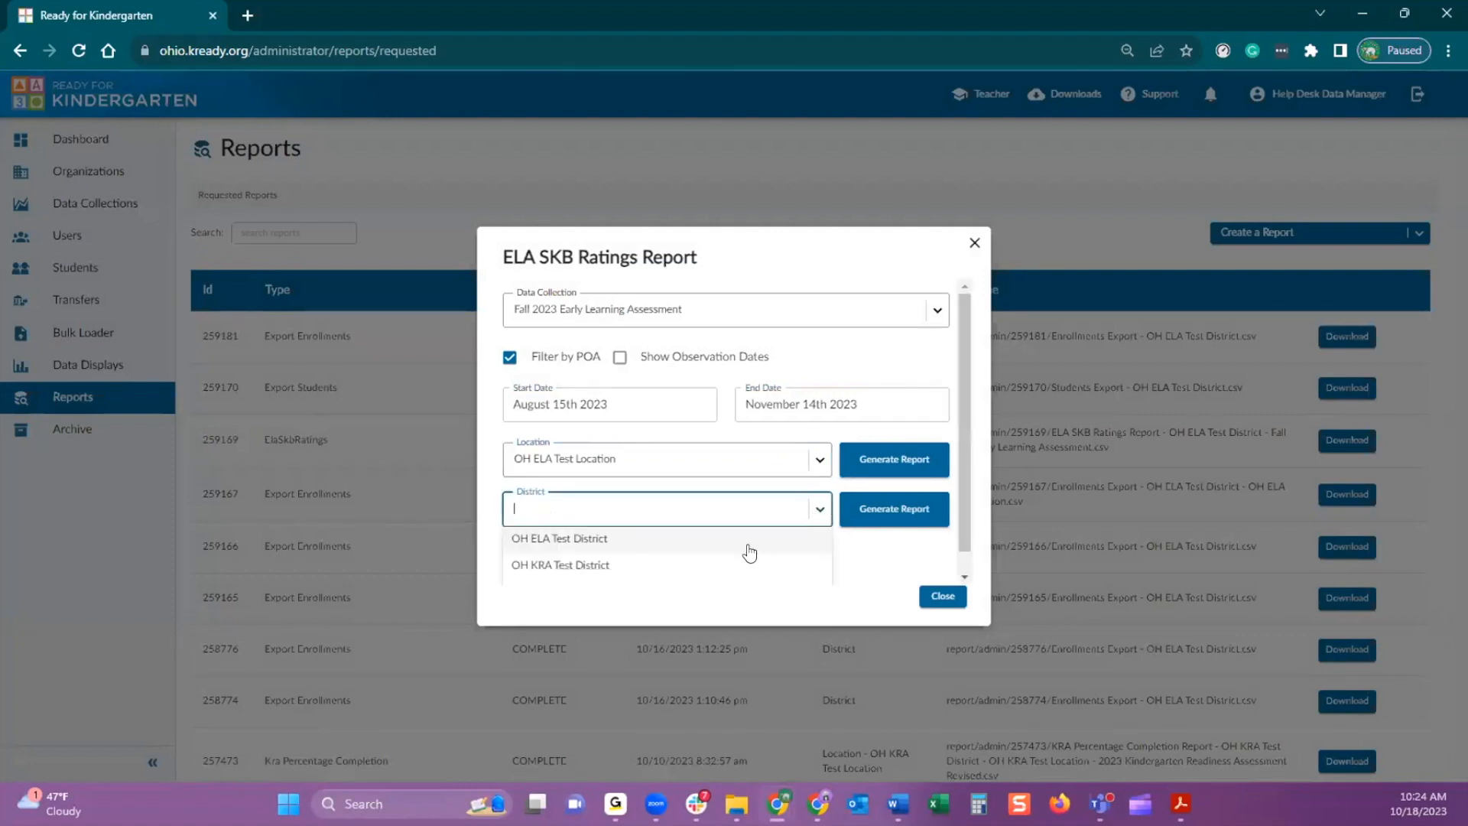
click(737, 546)
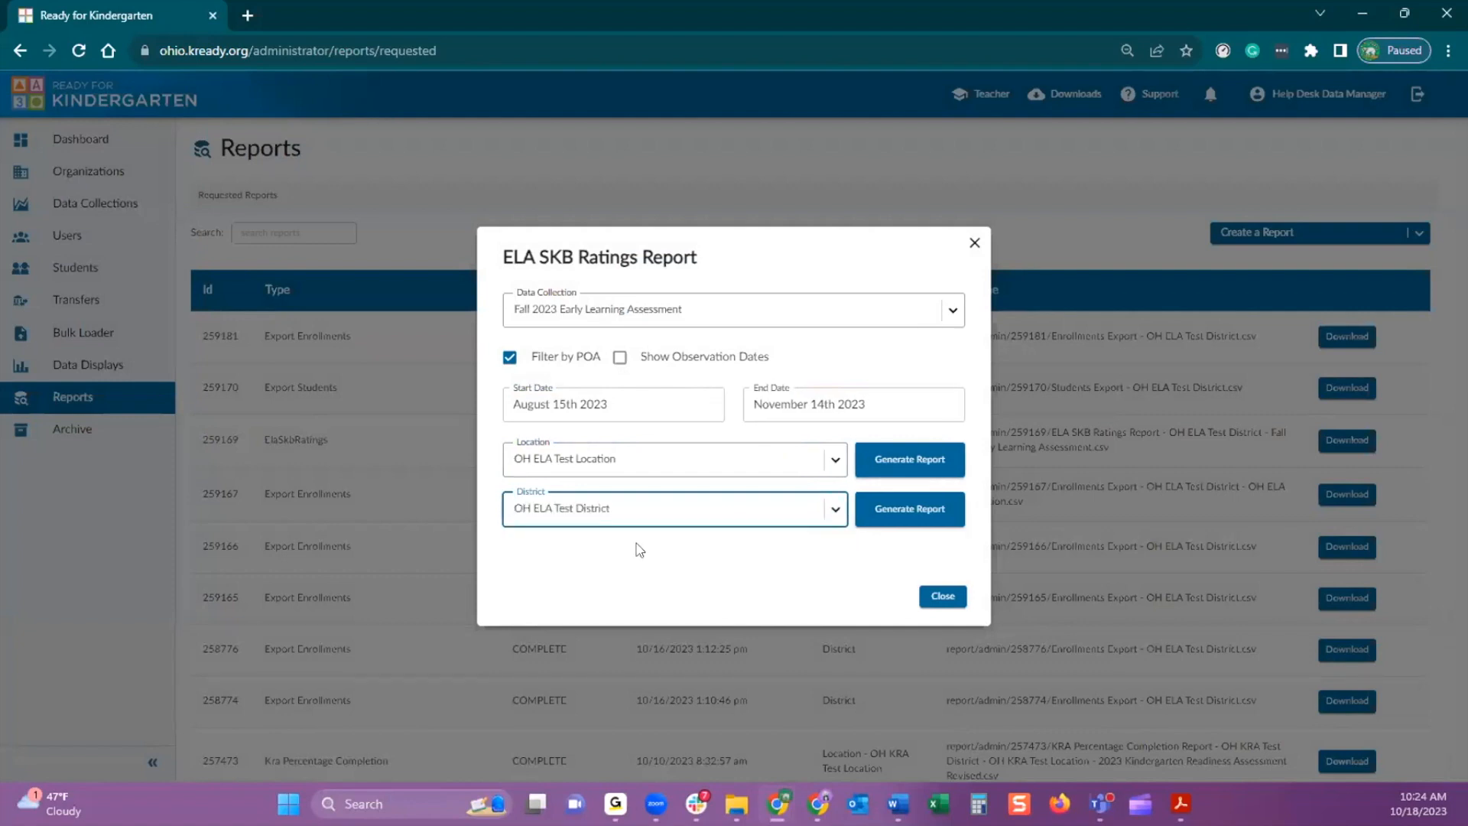
click(935, 524)
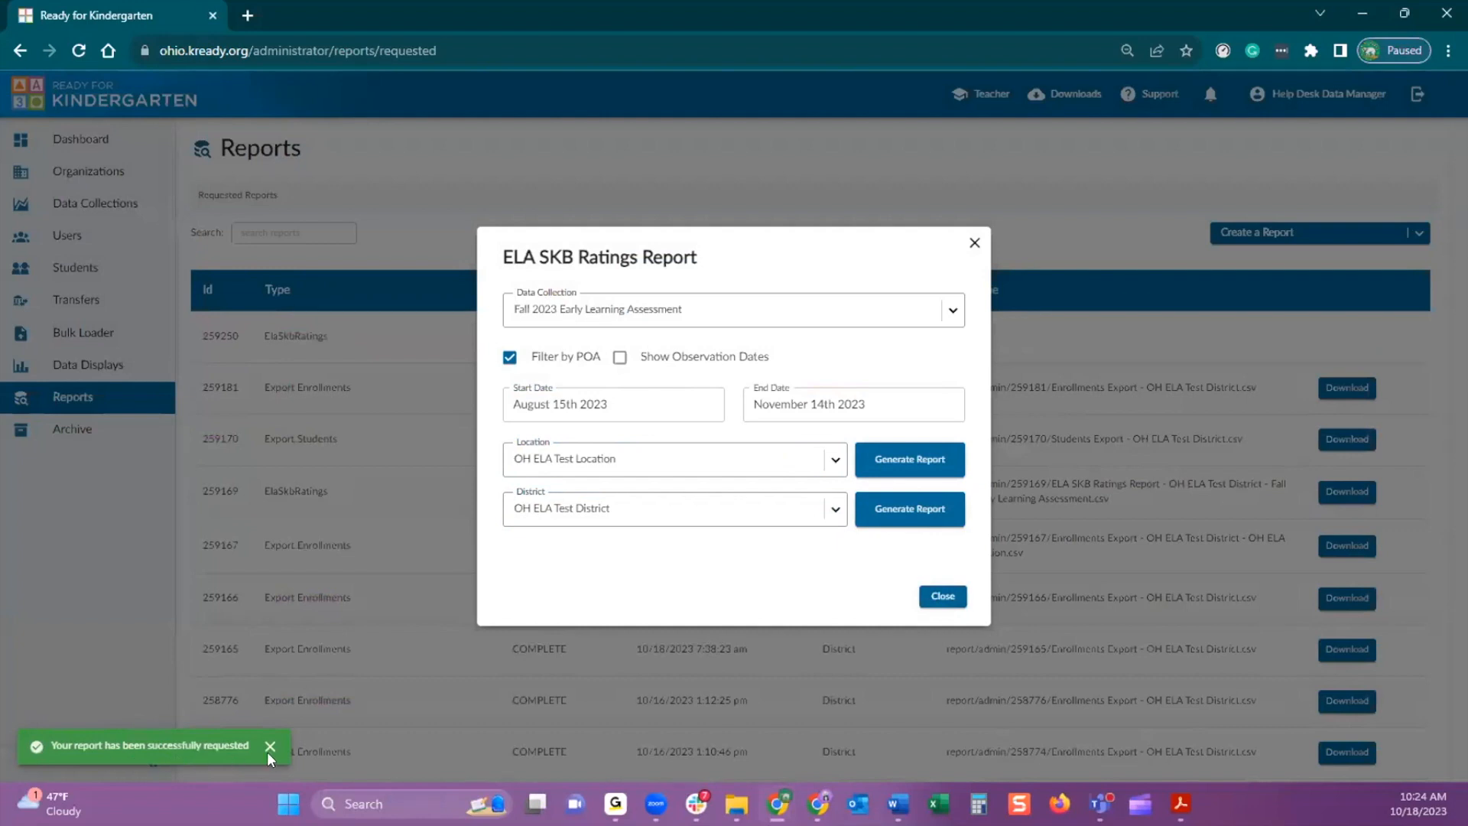
click(943, 595)
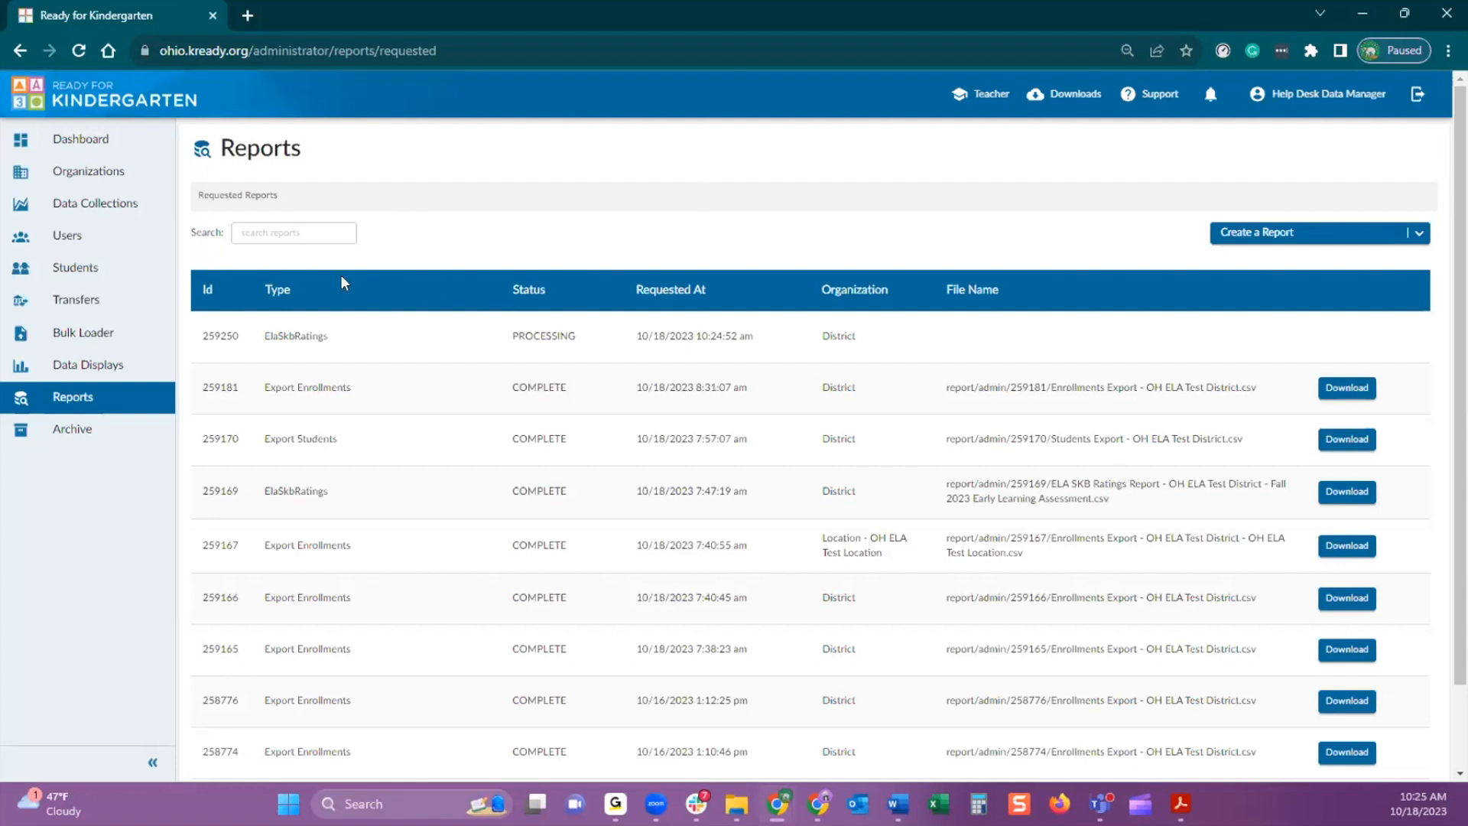
Refresh the requested reports, then download the newest ELA SKB Ratings Report for OH ELA Test District and open it in Excel
click(78, 51)
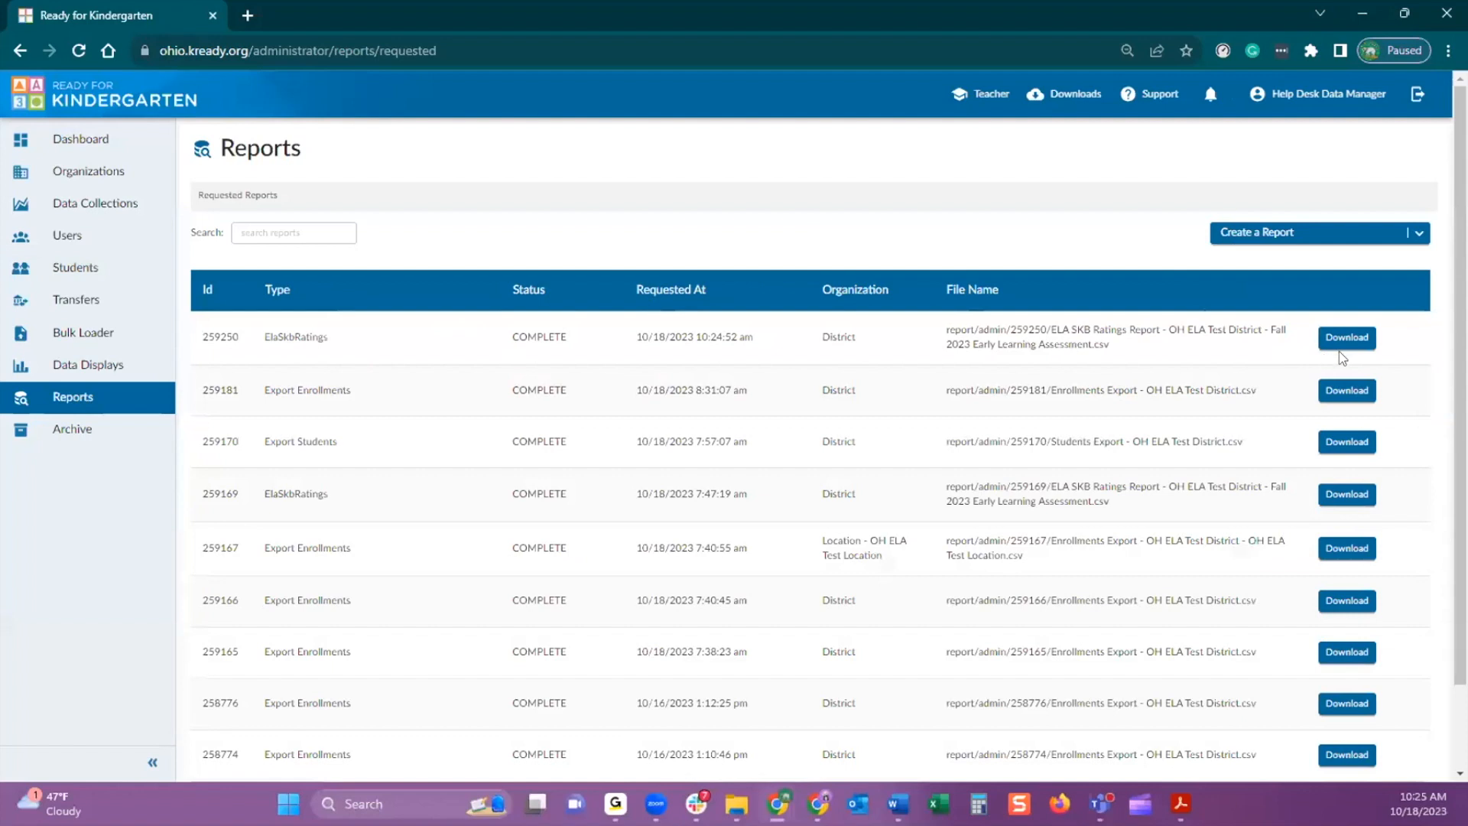
click(1342, 340)
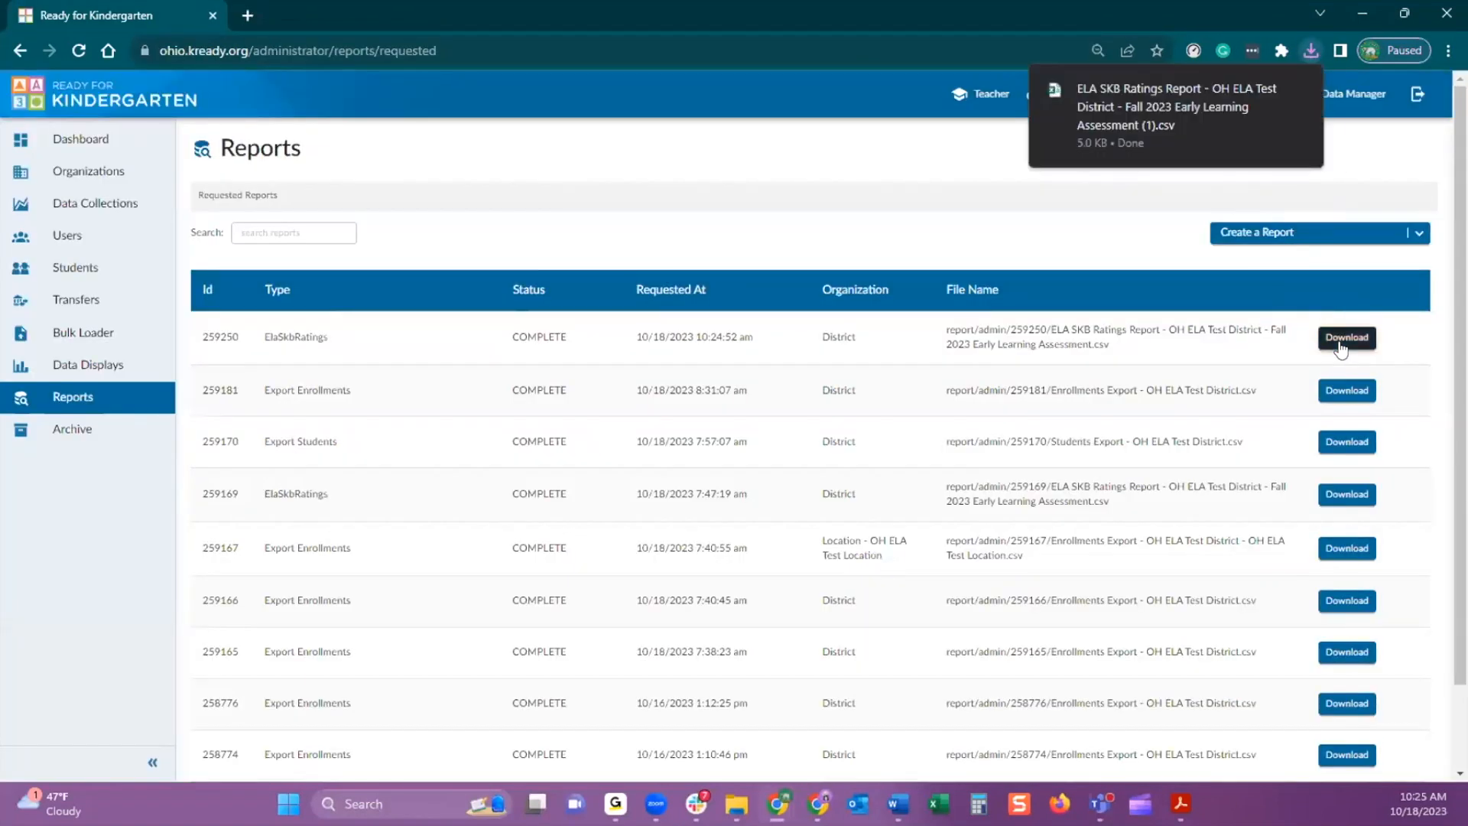
mouse_move(1178, 147)
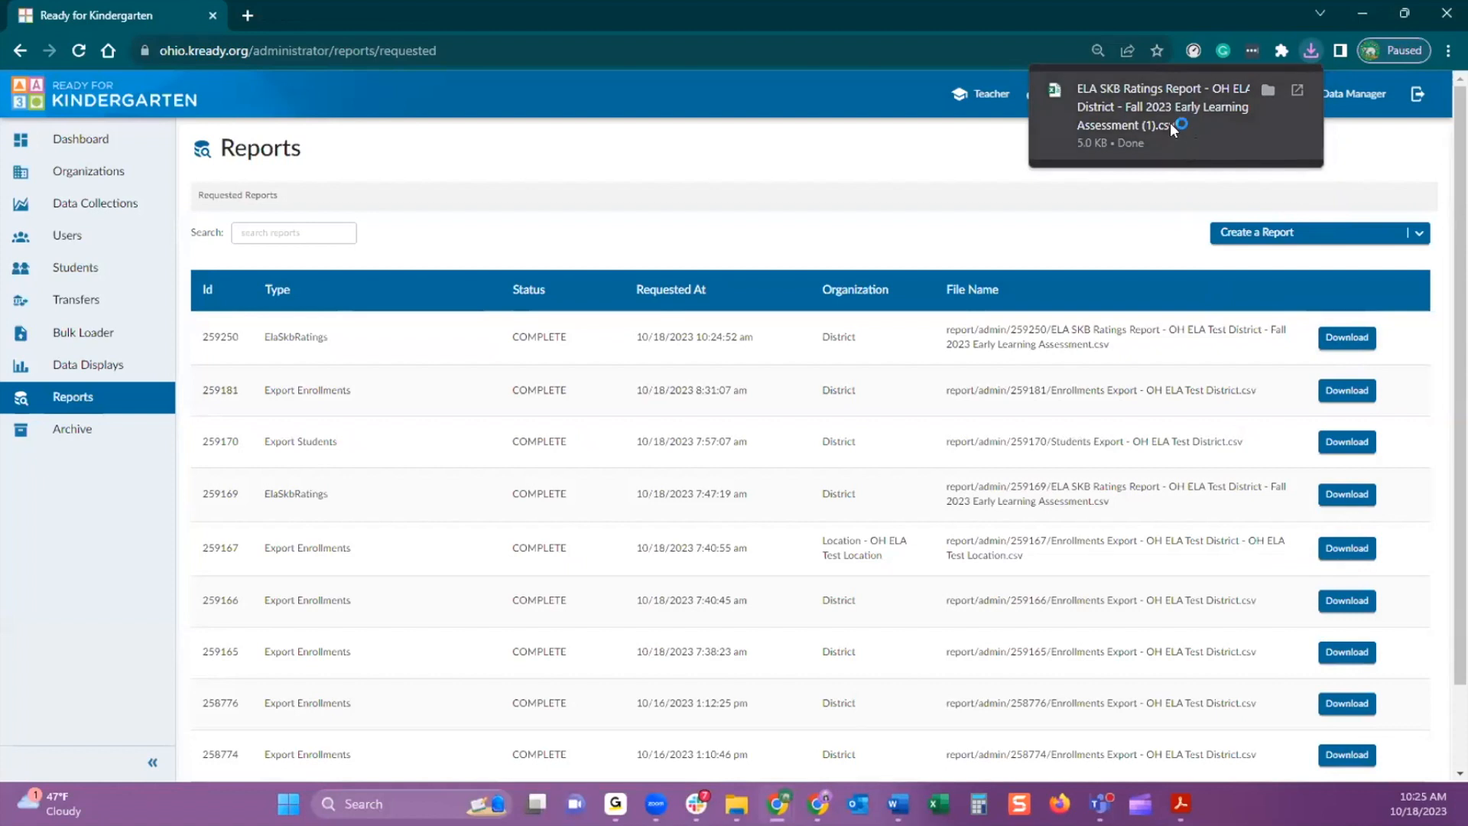
click(1170, 122)
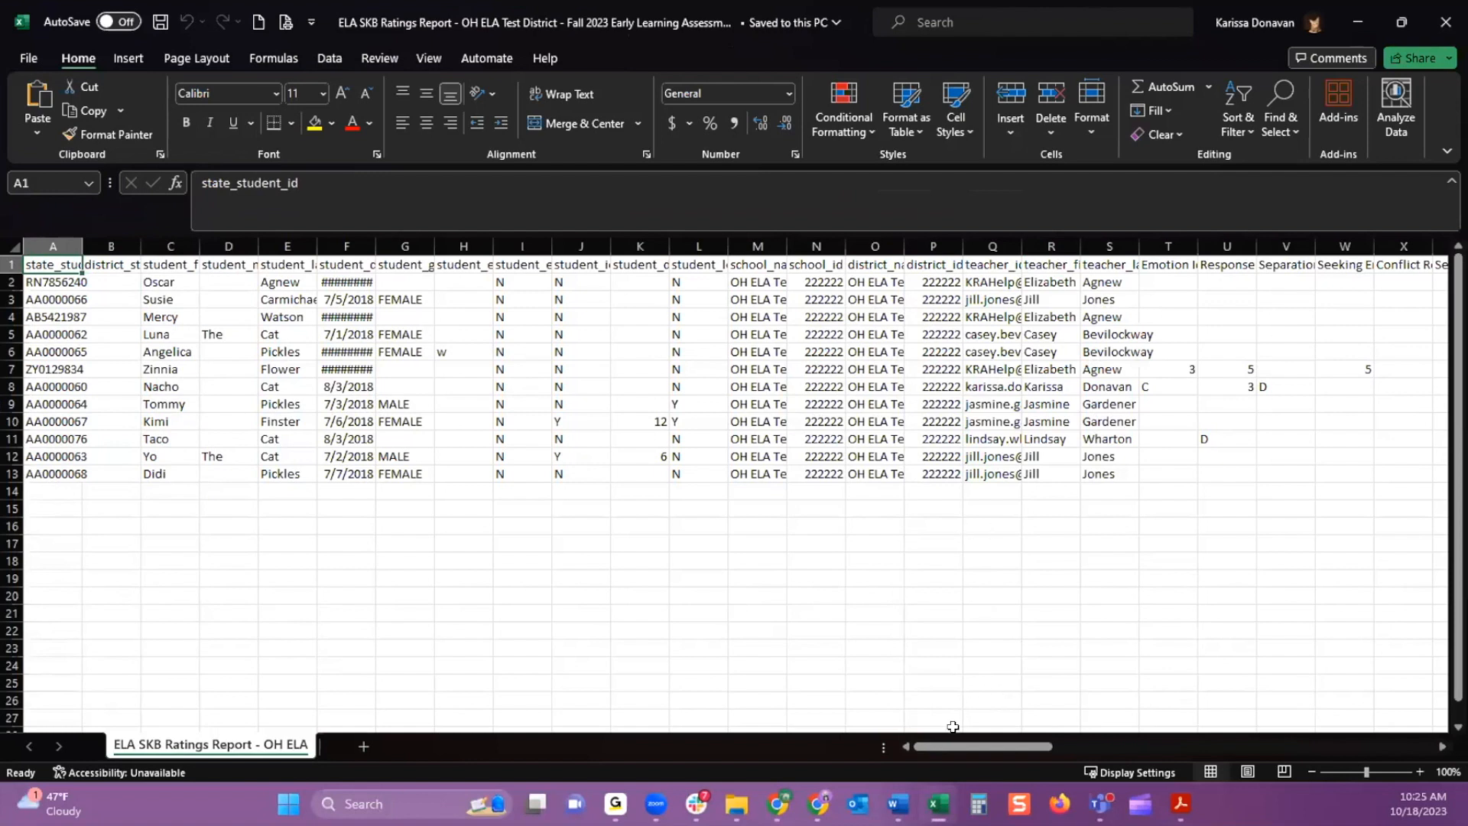
Examine the skill rating columns from Emotion Identification to Separation from Familiar Adults, along with the teacher columns beside them
mouse_move(952, 745)
mouse_down()
mouse_move(1323, 769)
mouse_move(1177, 741)
mouse_move(952, 739)
mouse_up()
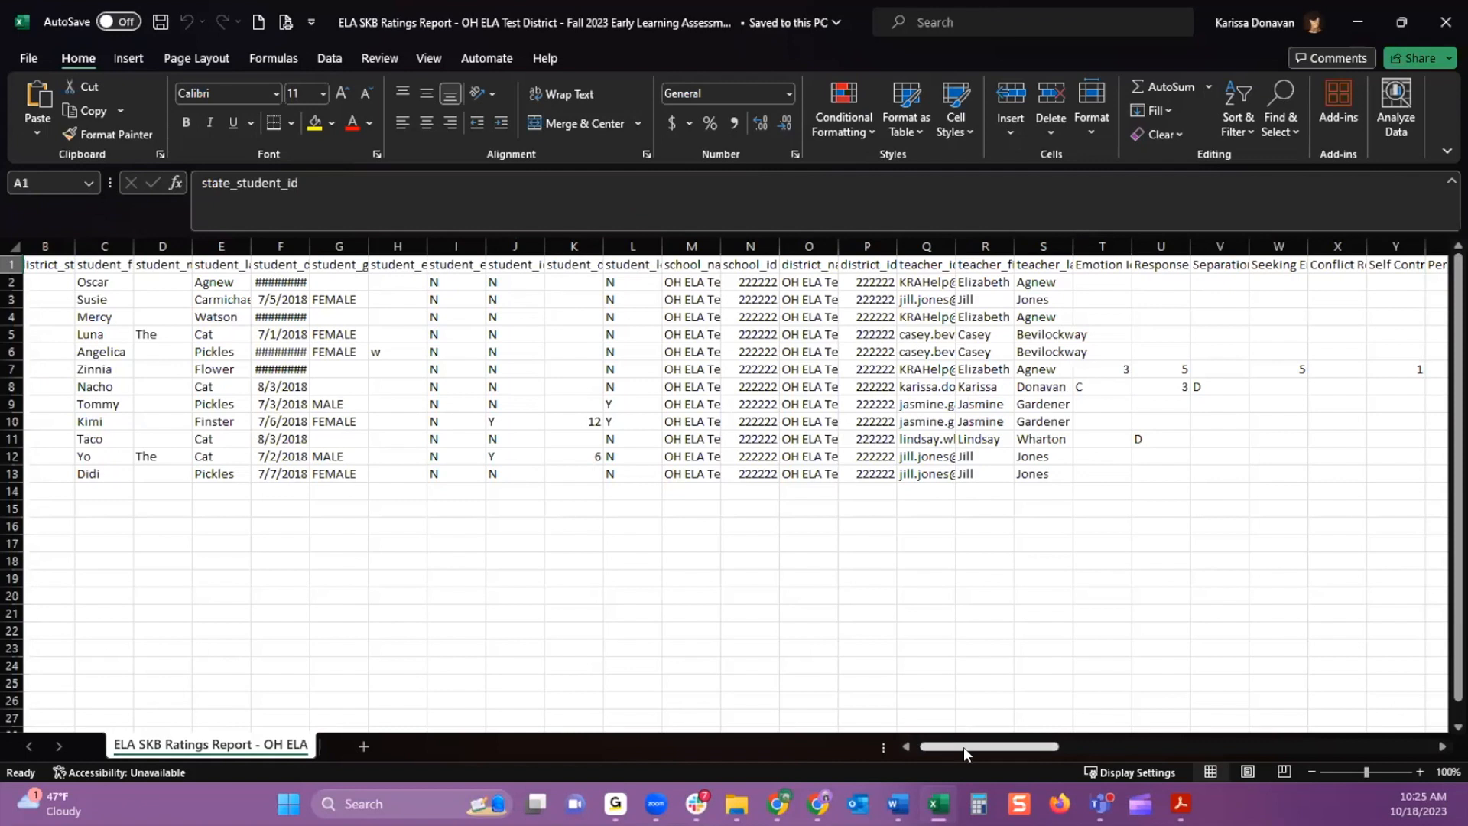
click(1102, 243)
click(1149, 245)
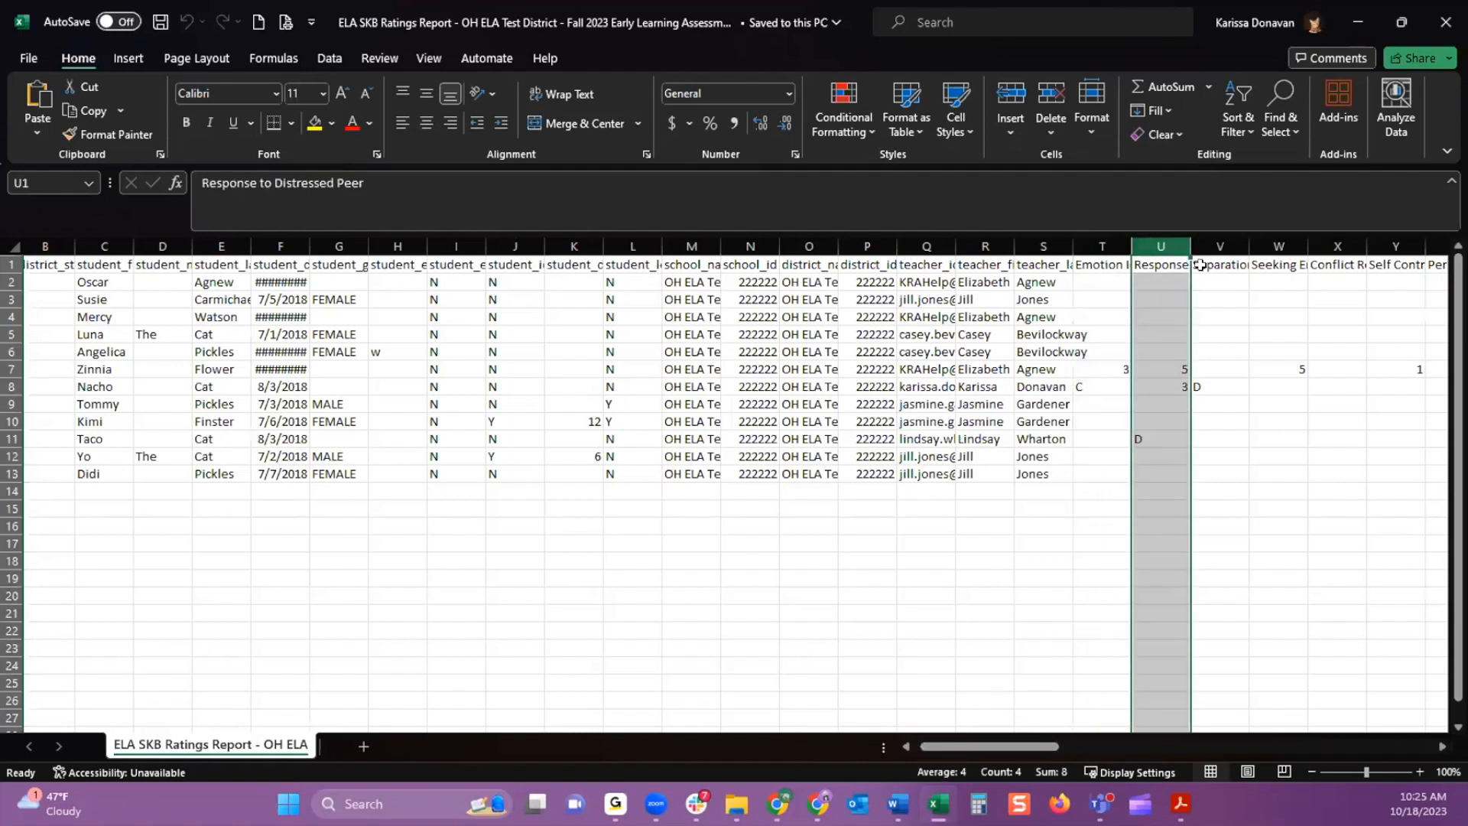
click(1226, 245)
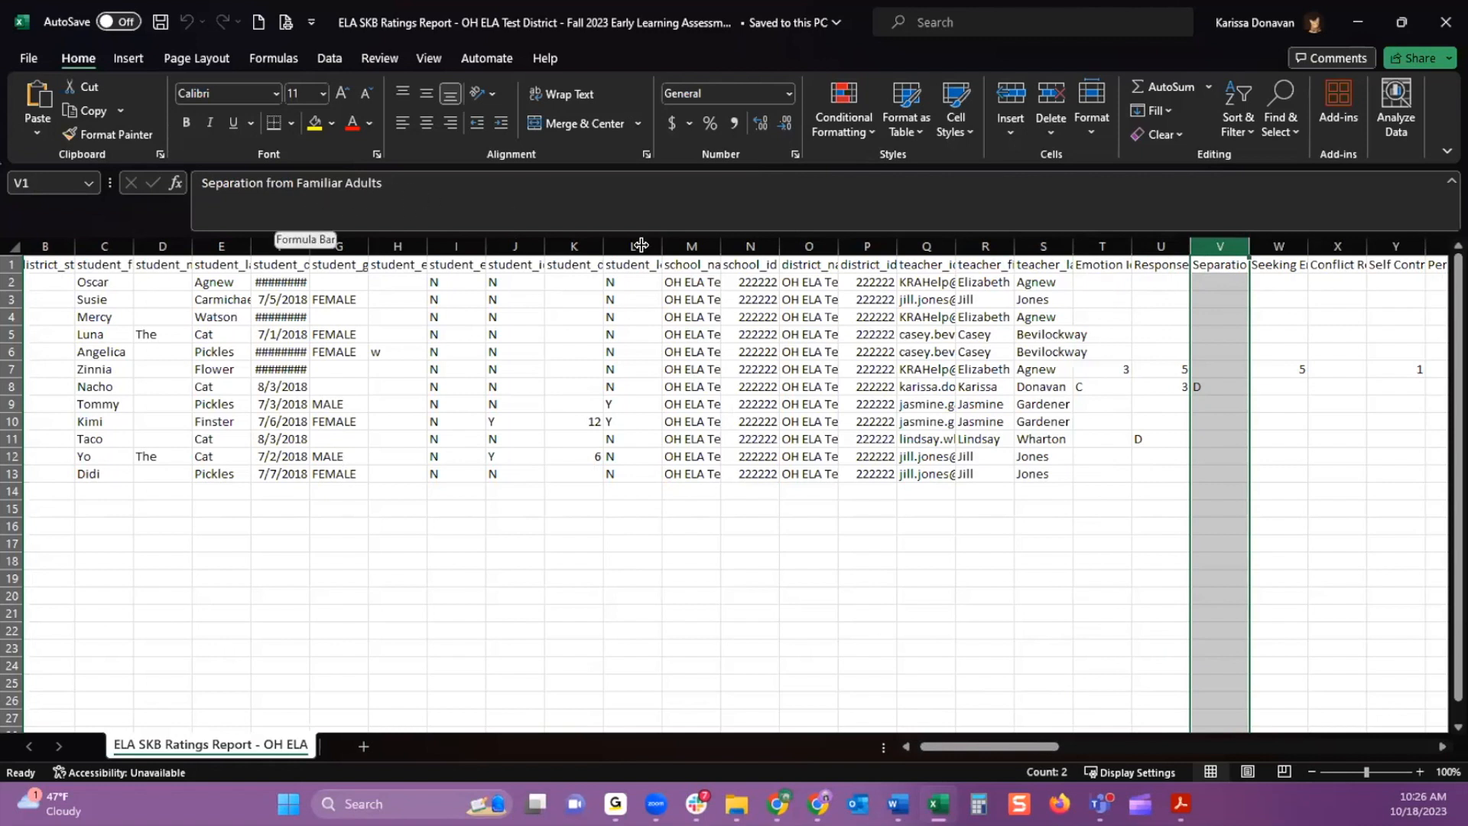
click(1108, 264)
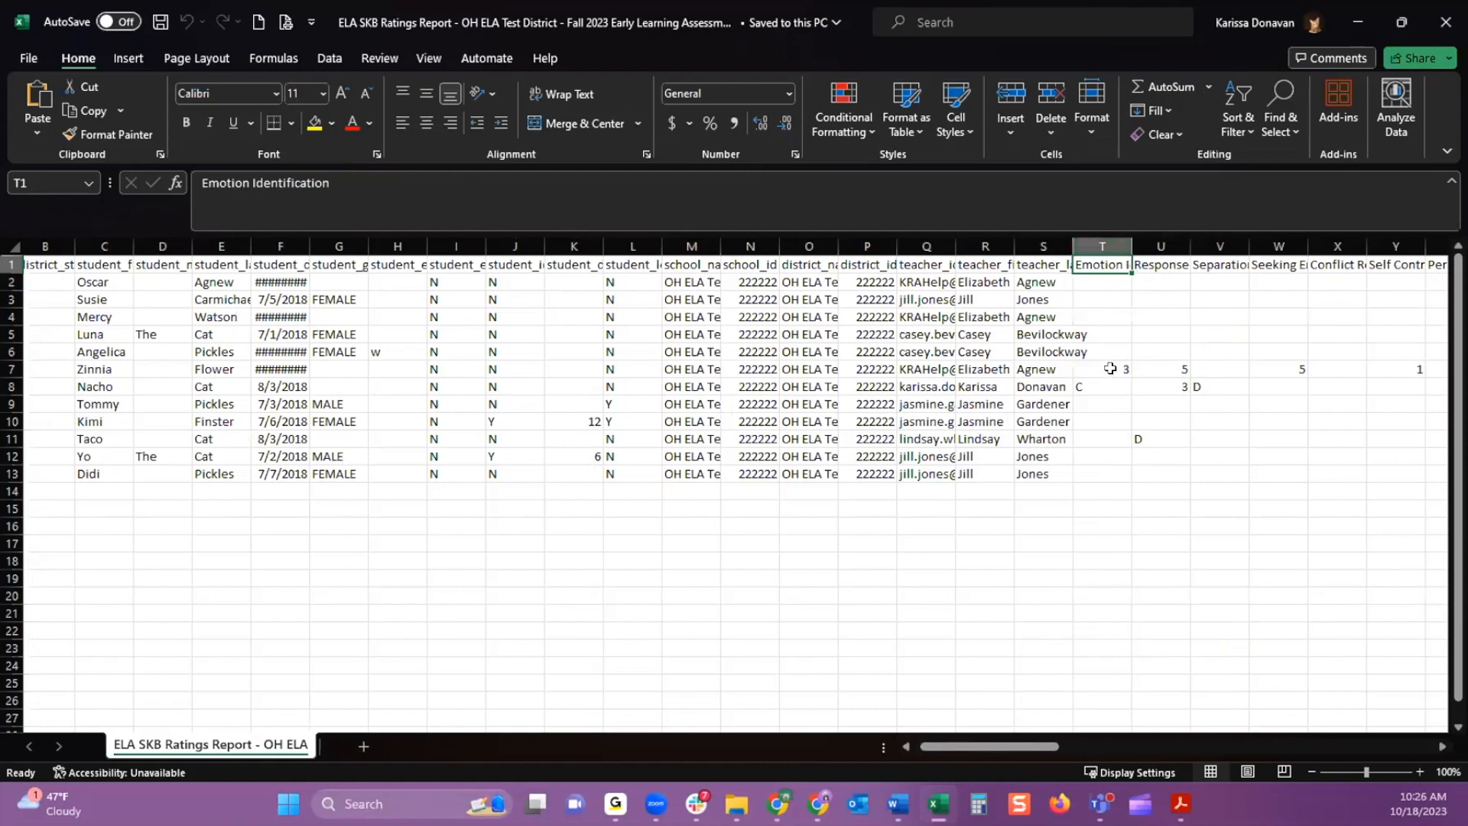
click(1106, 401)
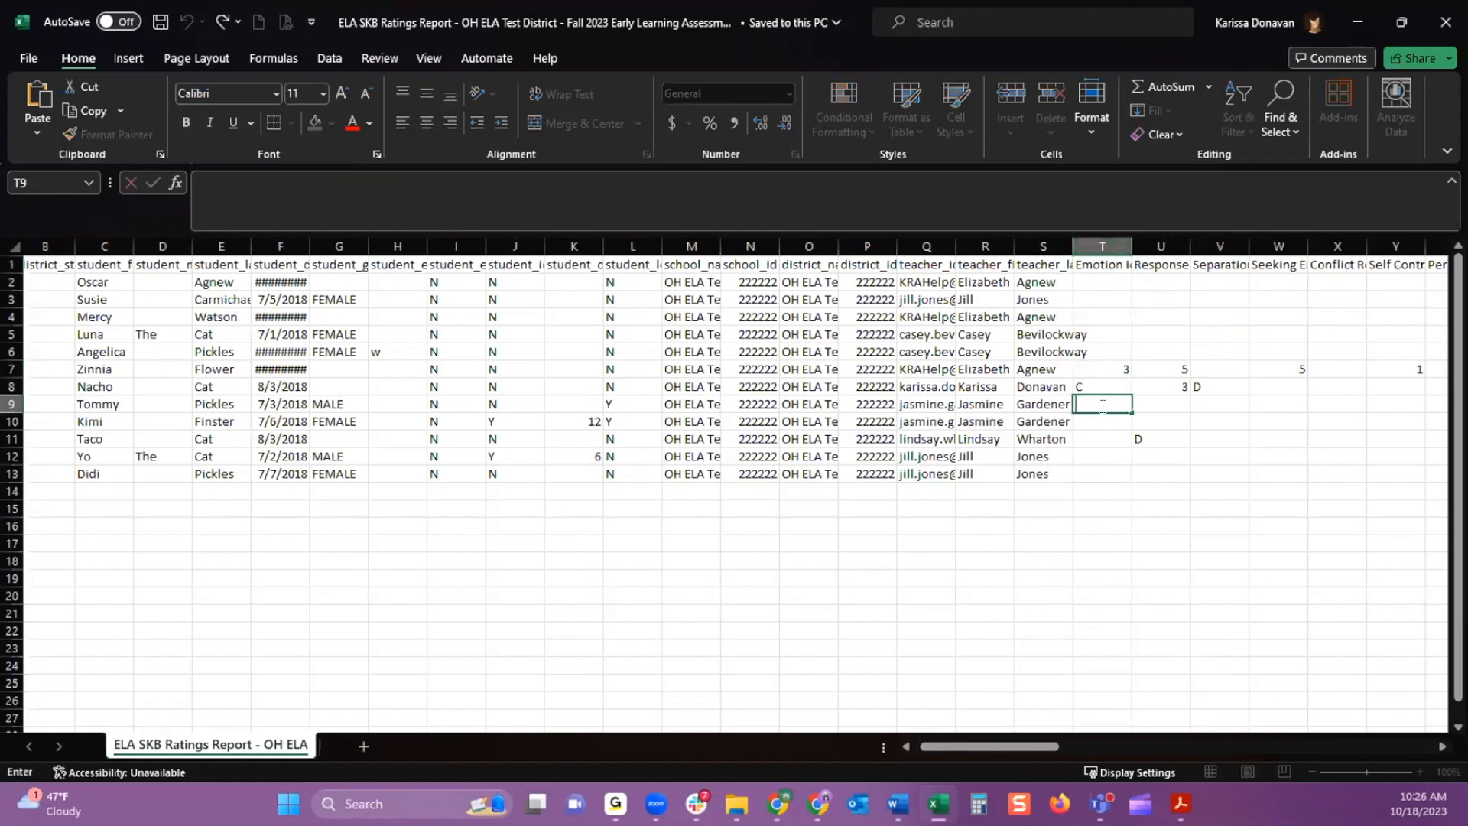
click(1095, 310)
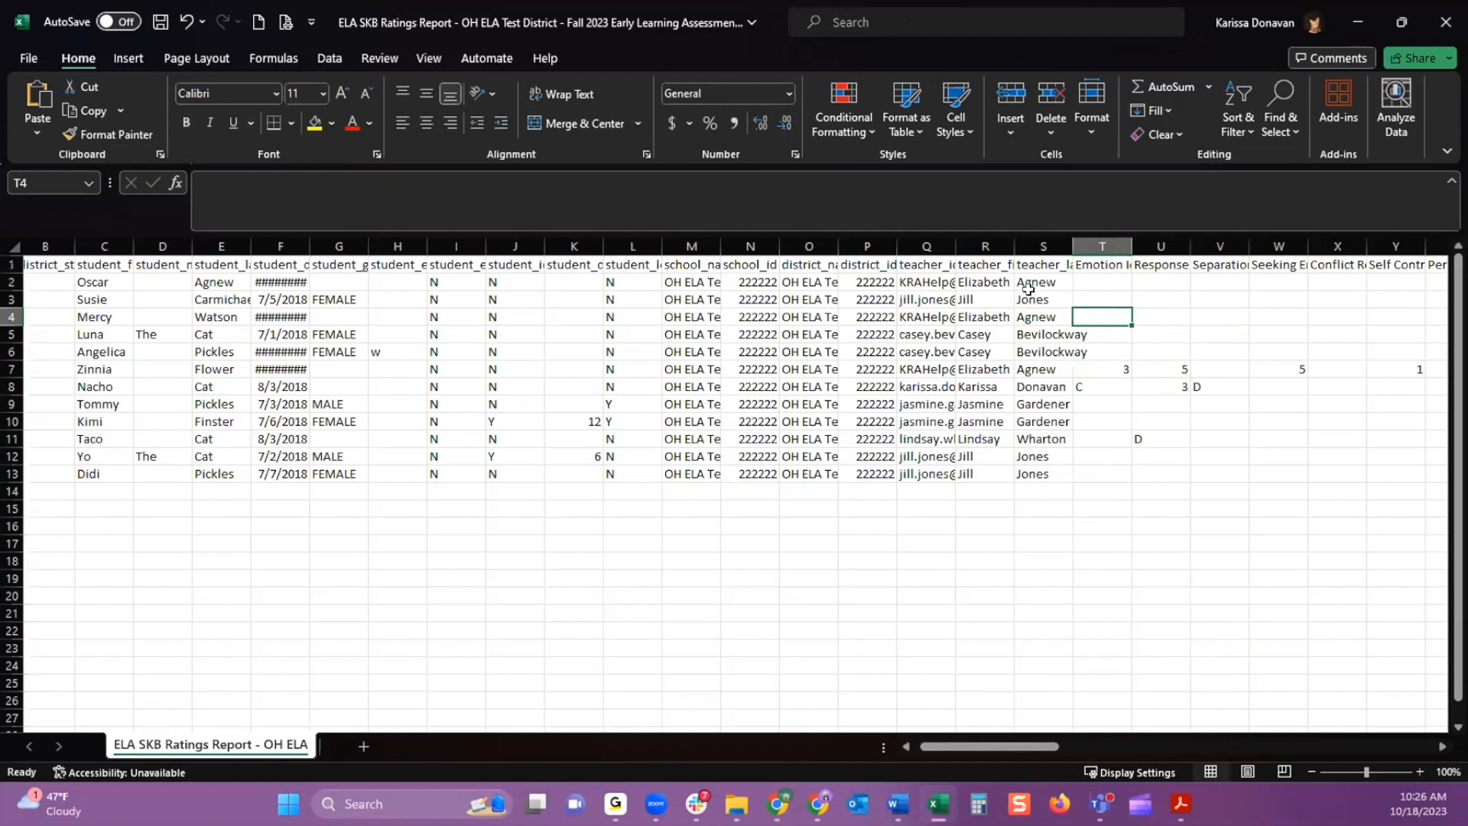
click(973, 284)
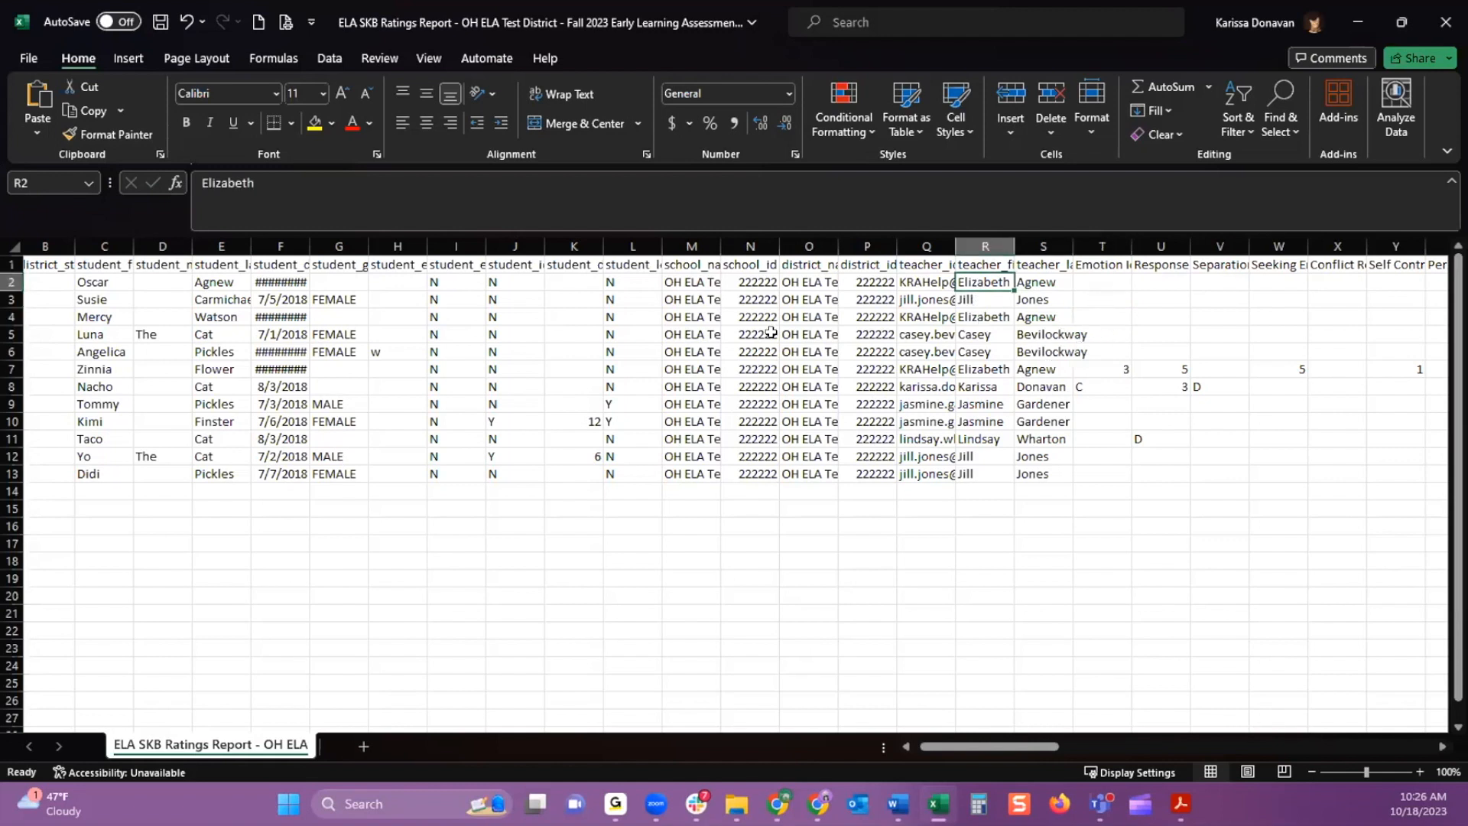
drag(1020, 742, 941, 742)
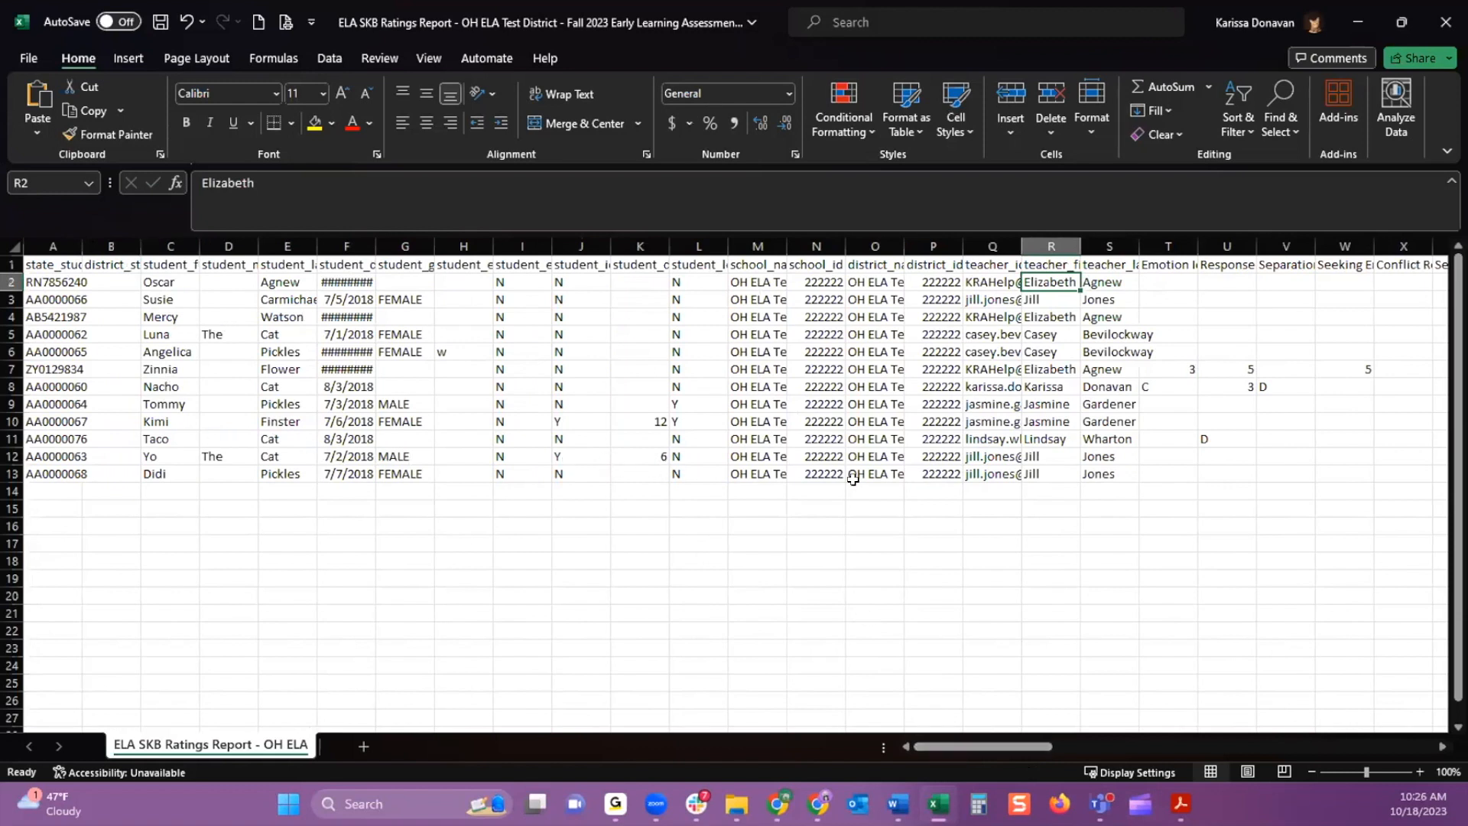
Switch back to the Ready for Kindergarten site, search the users for 14 and open the matching teacher's details
click(1352, 16)
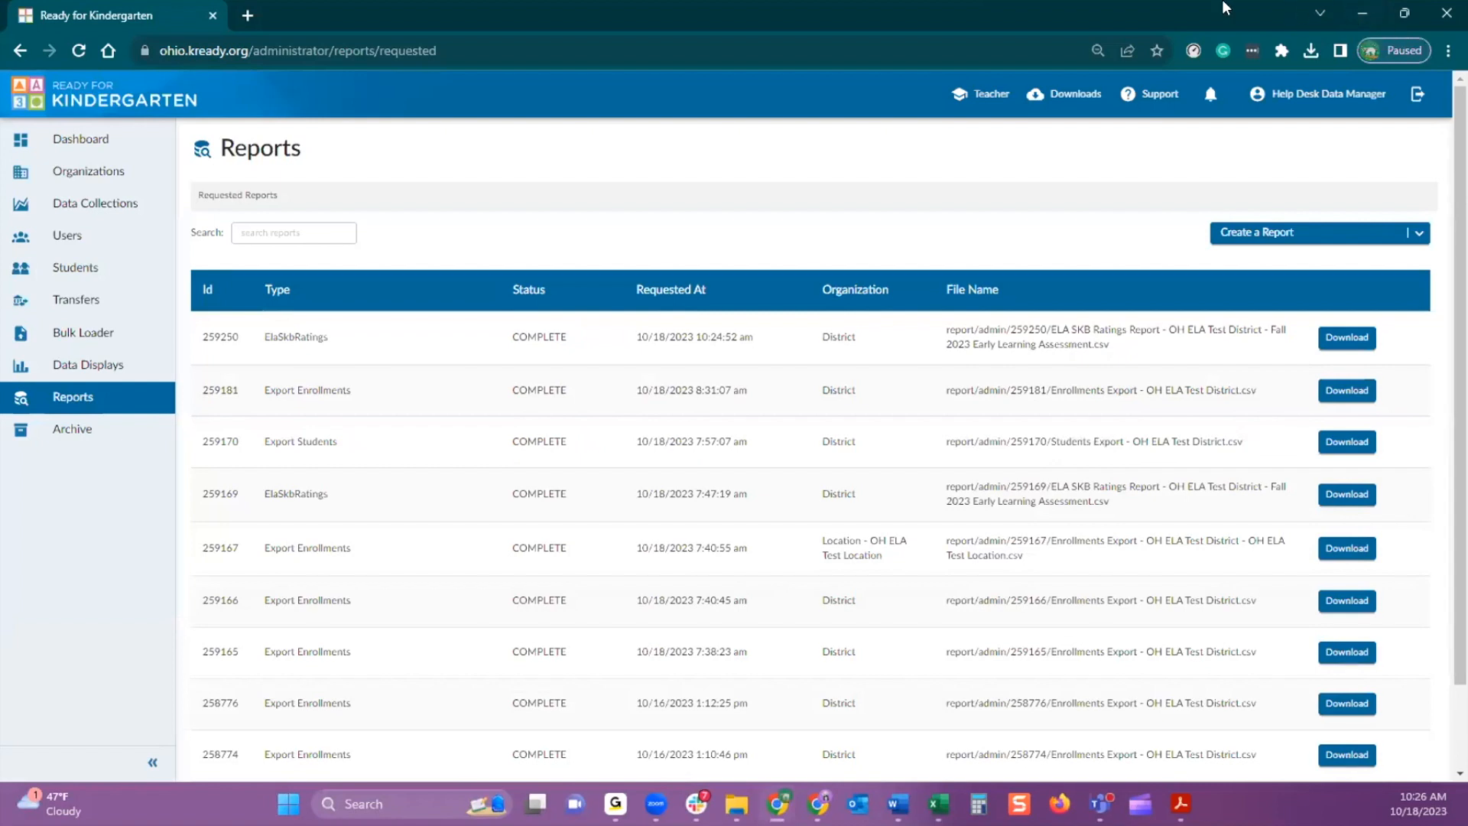
click(79, 243)
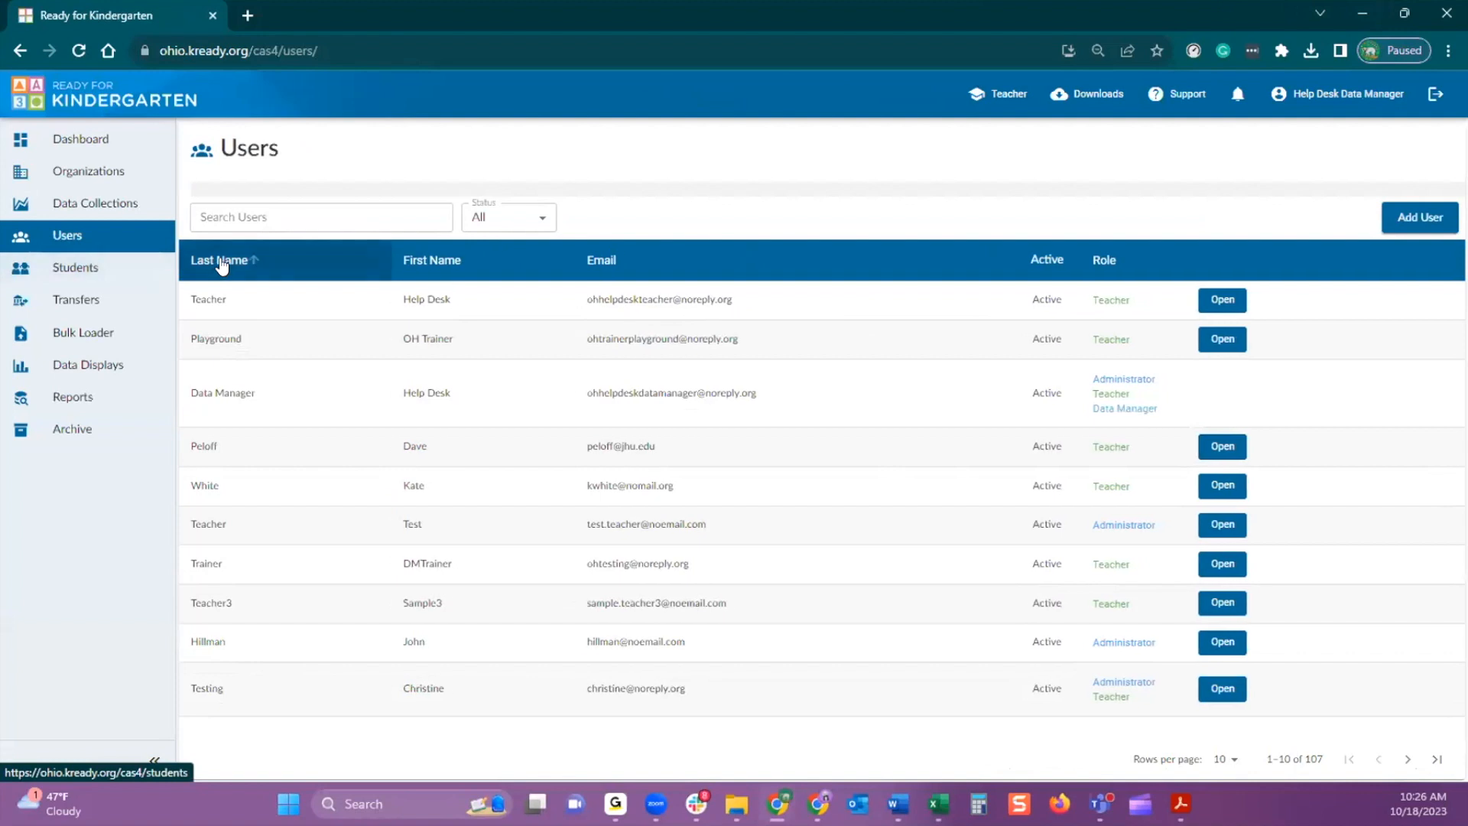
click(254, 218)
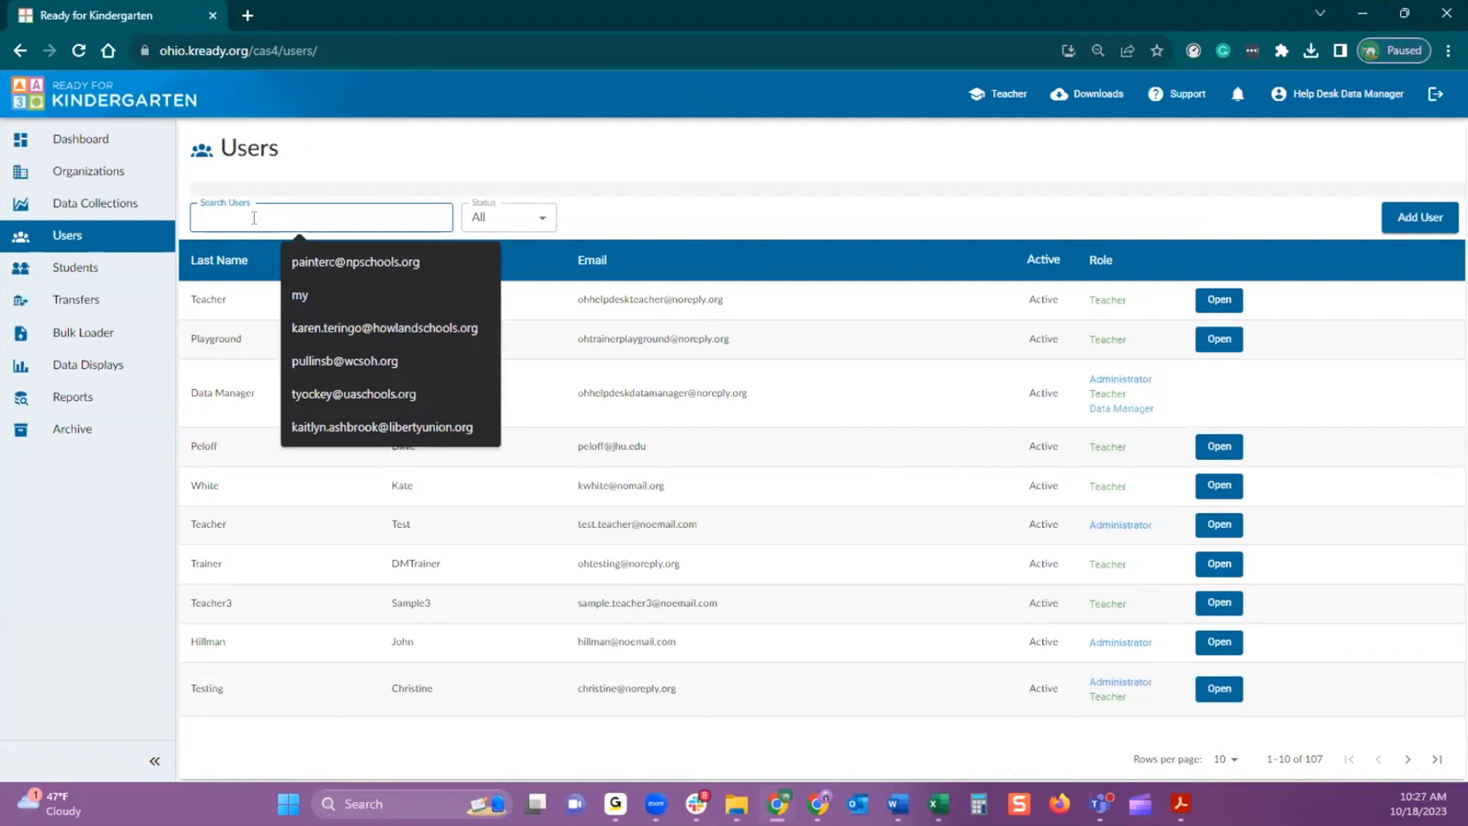
text(14)
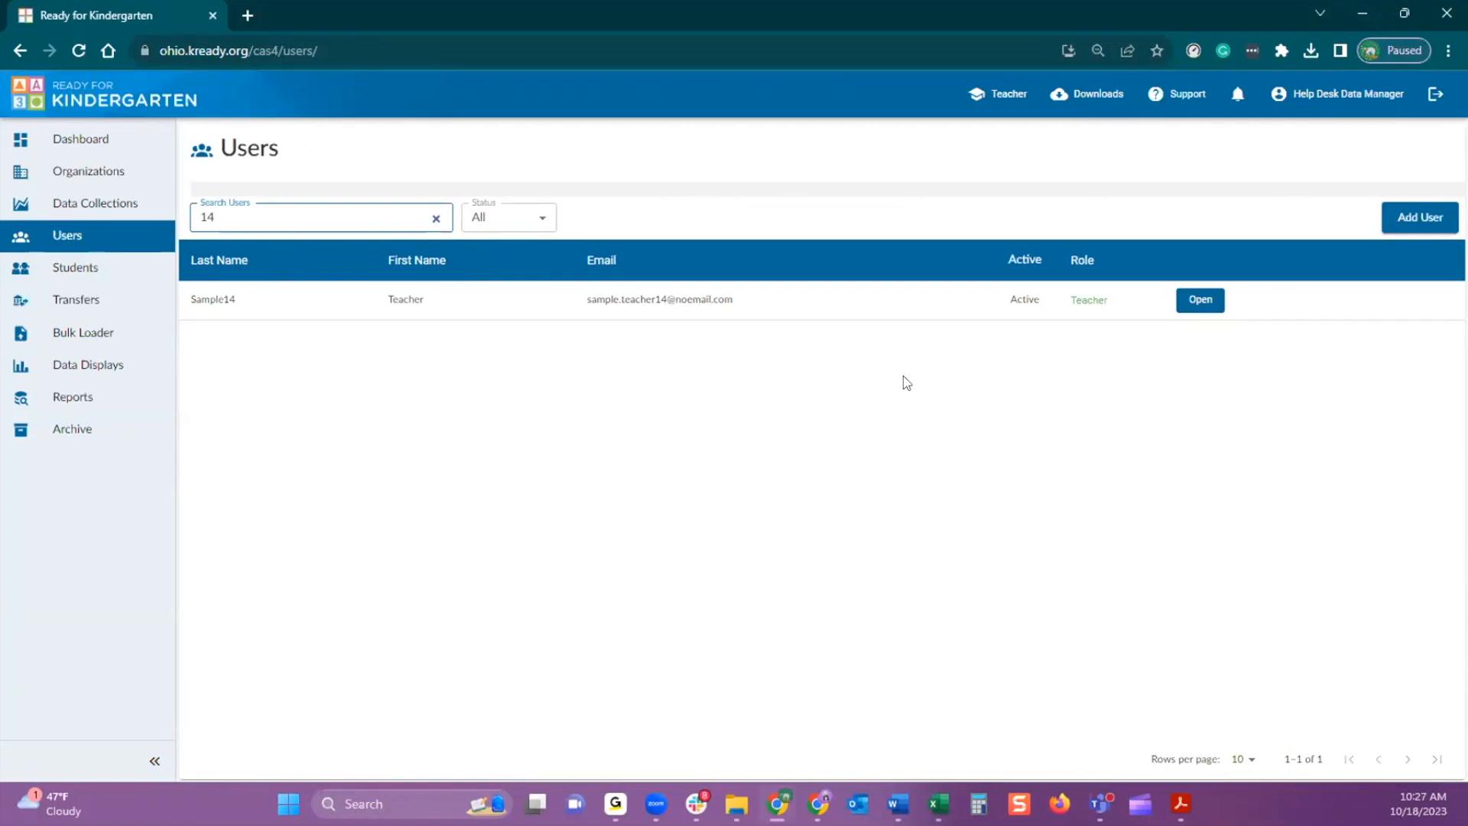
click(1200, 301)
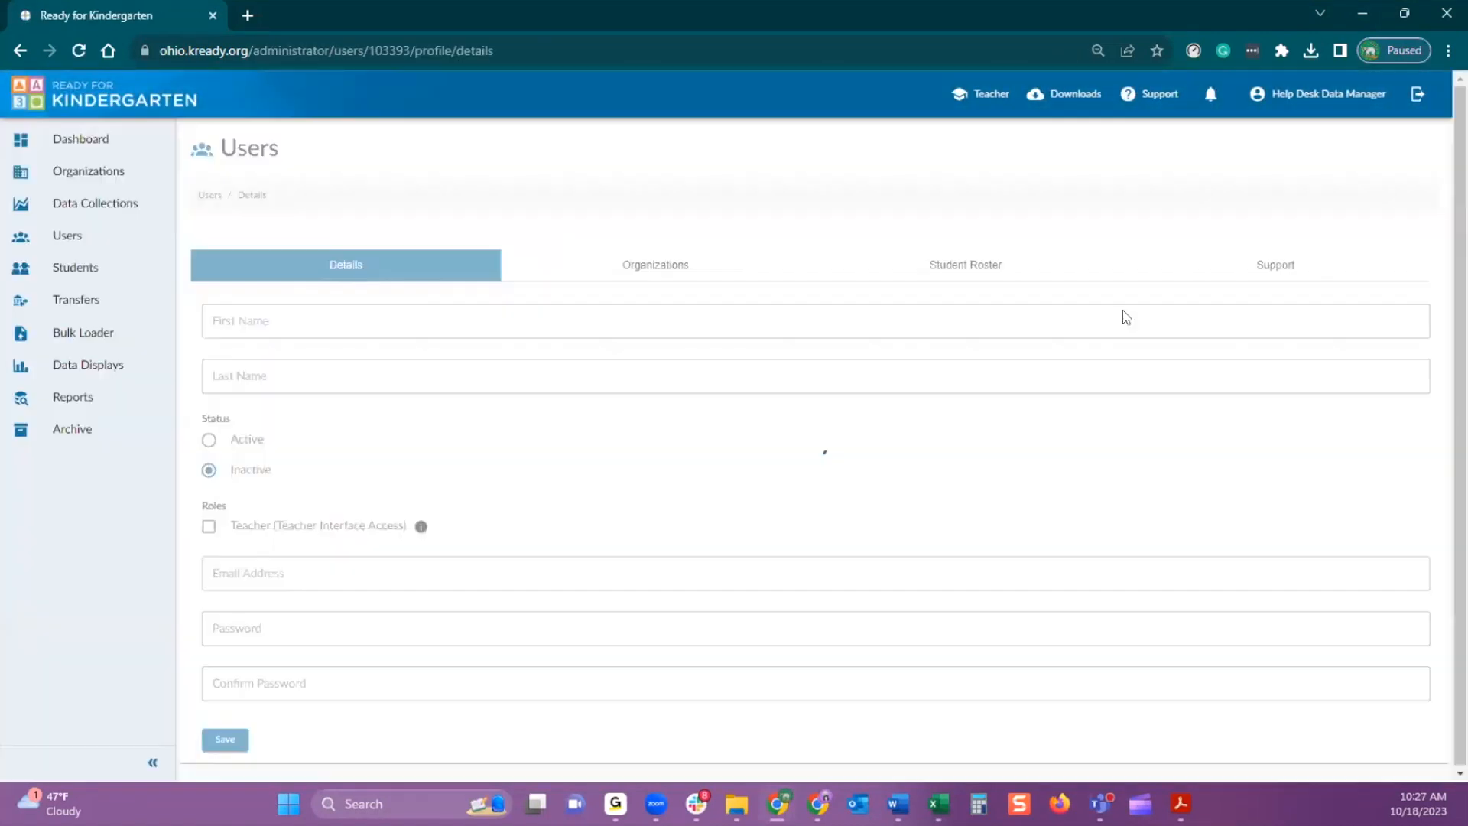
Append 14 to the teacher's first name and to the first word of the email address, then save the user
click(291, 321)
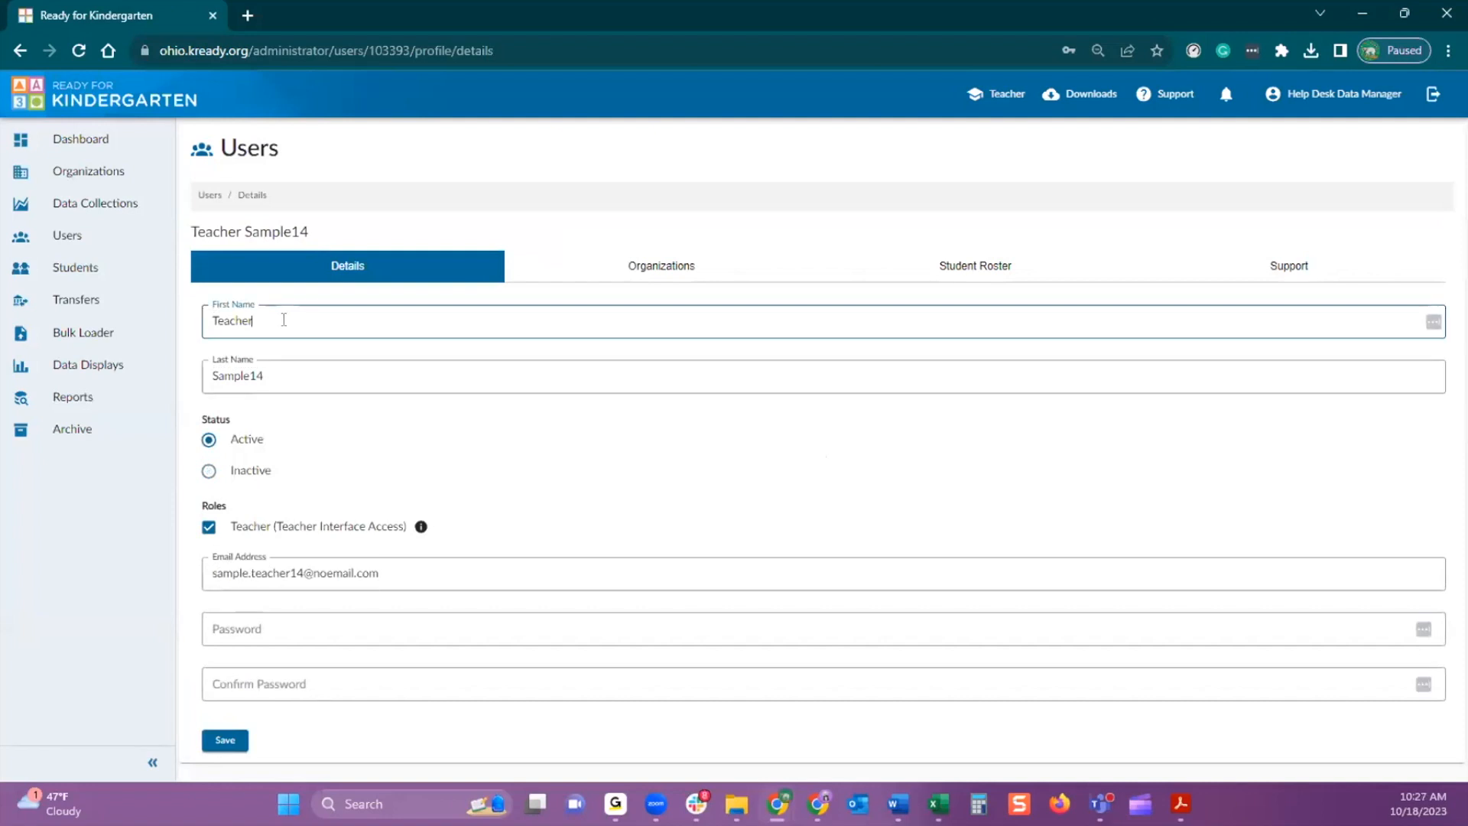
text(14)
click(241, 573)
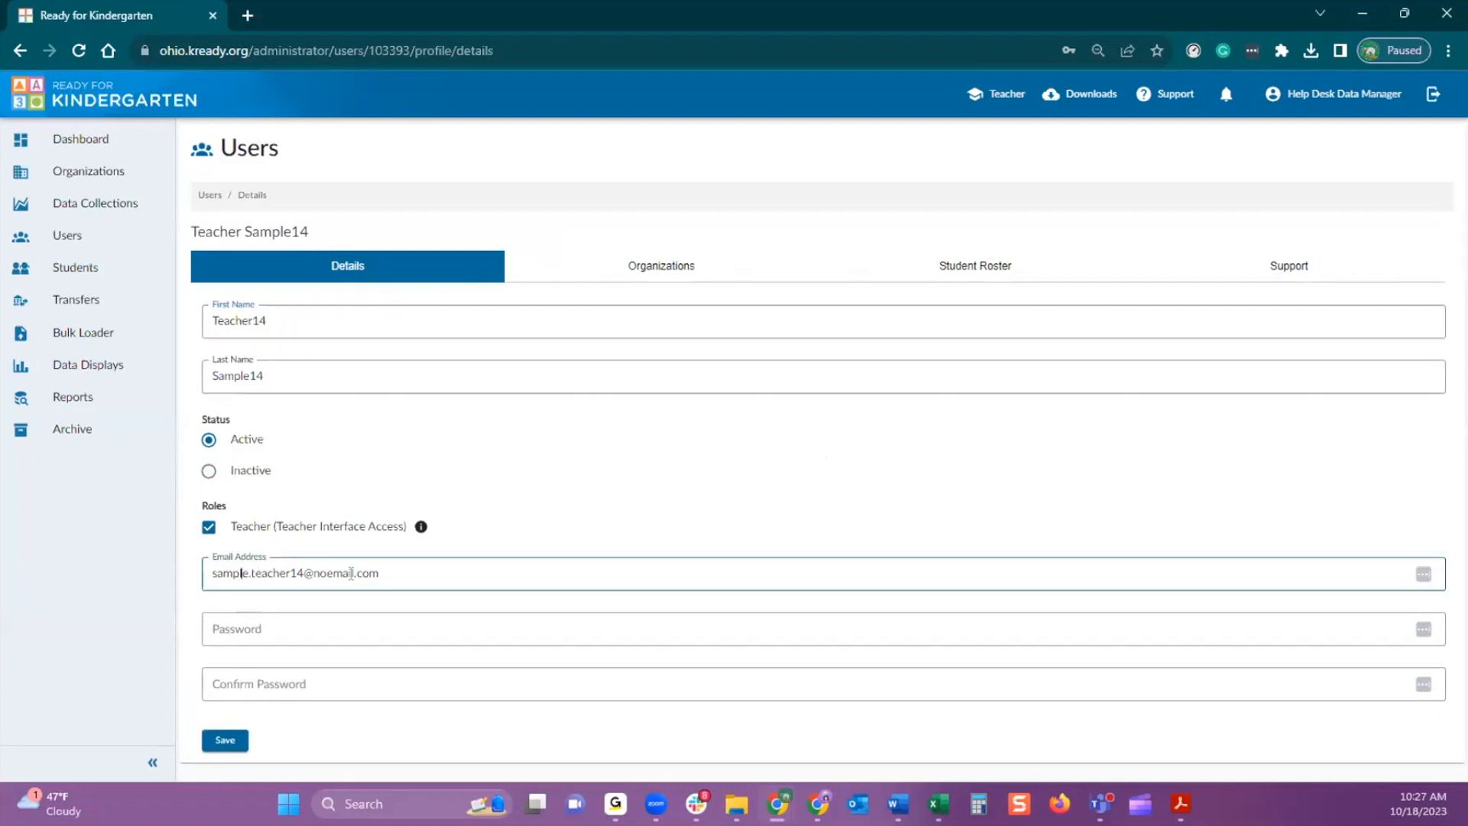
text(14)
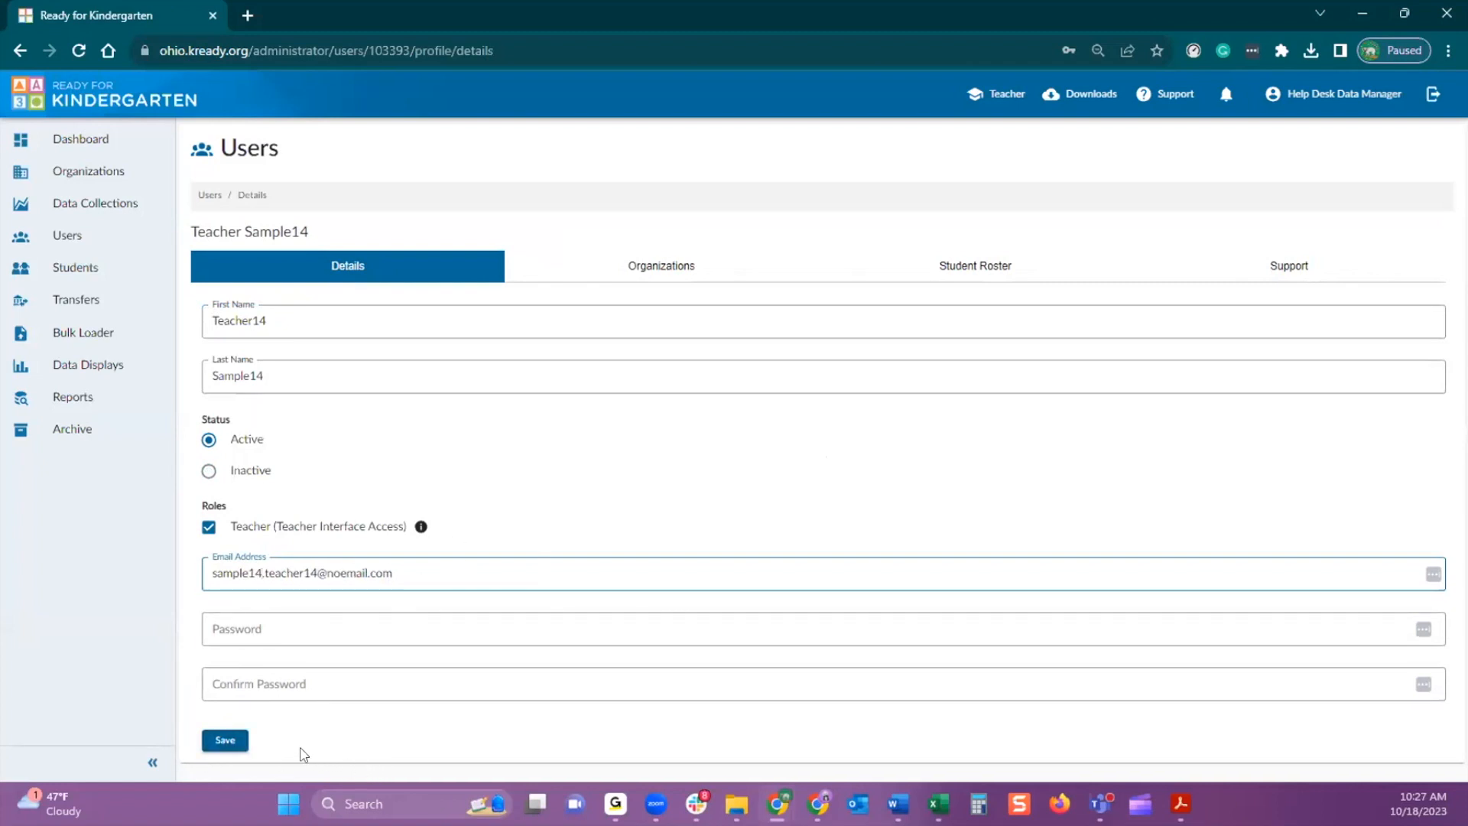
click(226, 740)
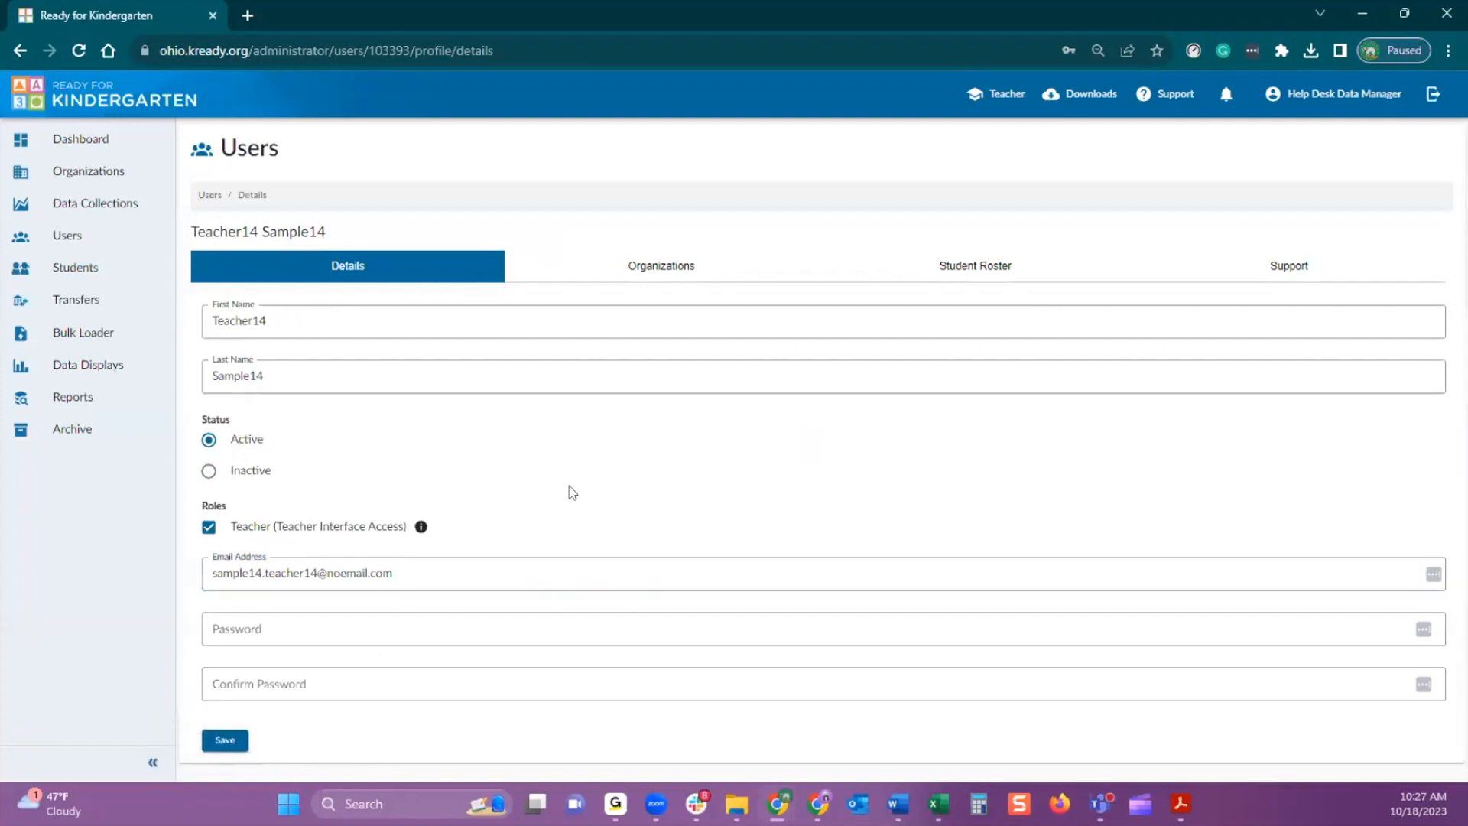
Open the fourth listed student's details and set the gender to Male and the race/ethnicity to Mixed
click(74, 272)
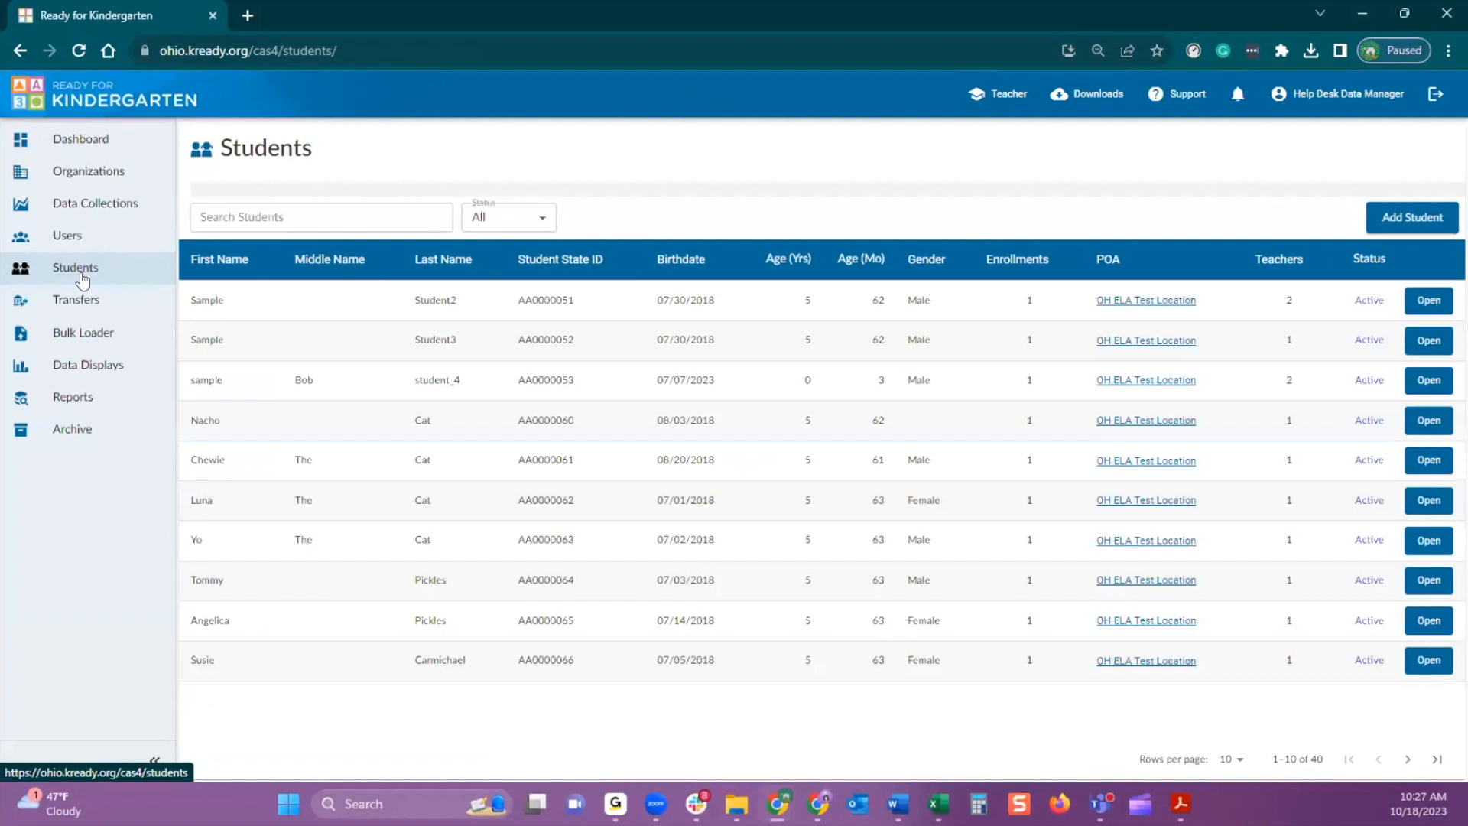
click(1430, 423)
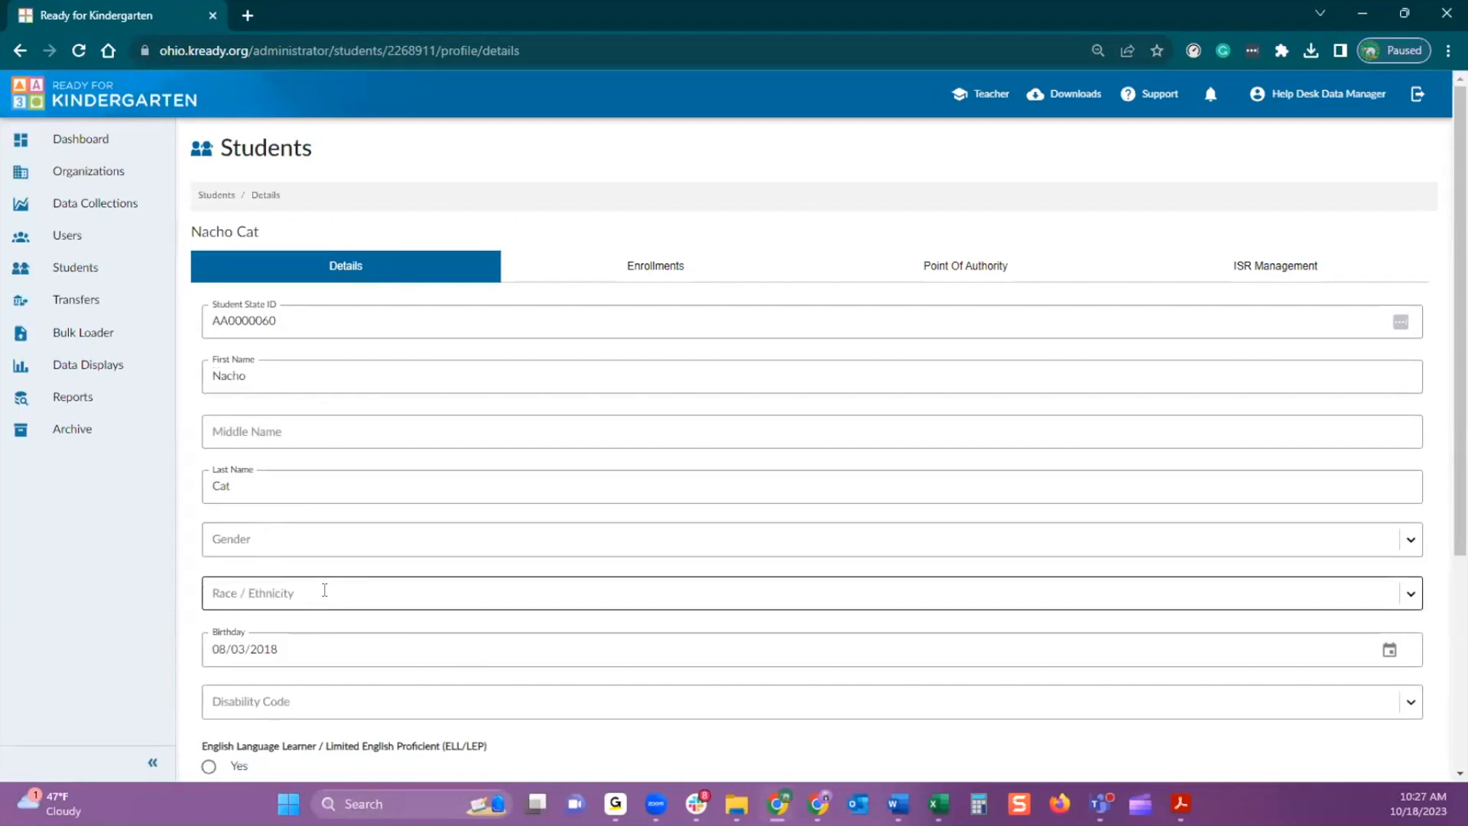
scroll(324, 589, down, 2)
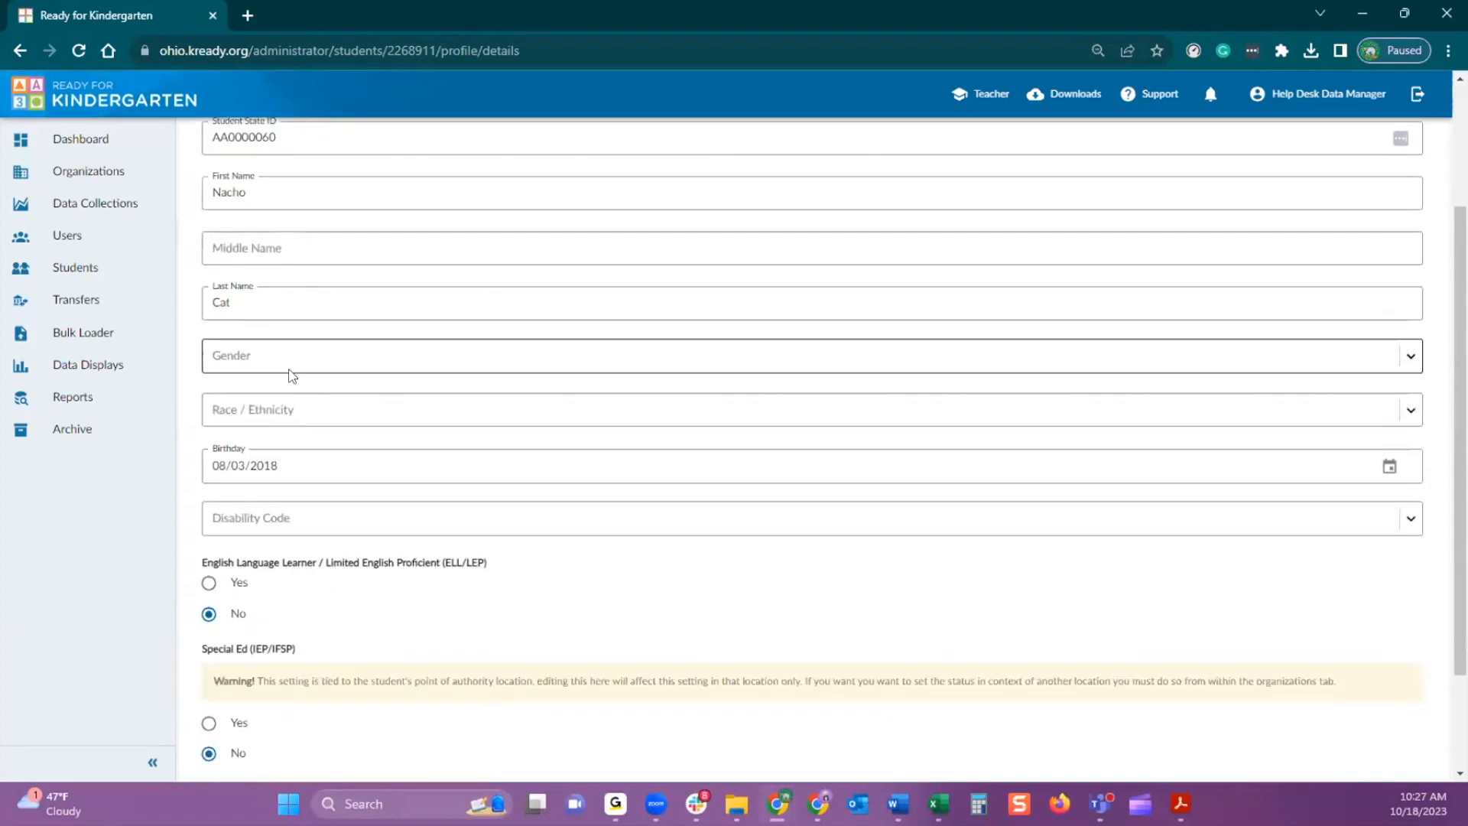
click(1411, 357)
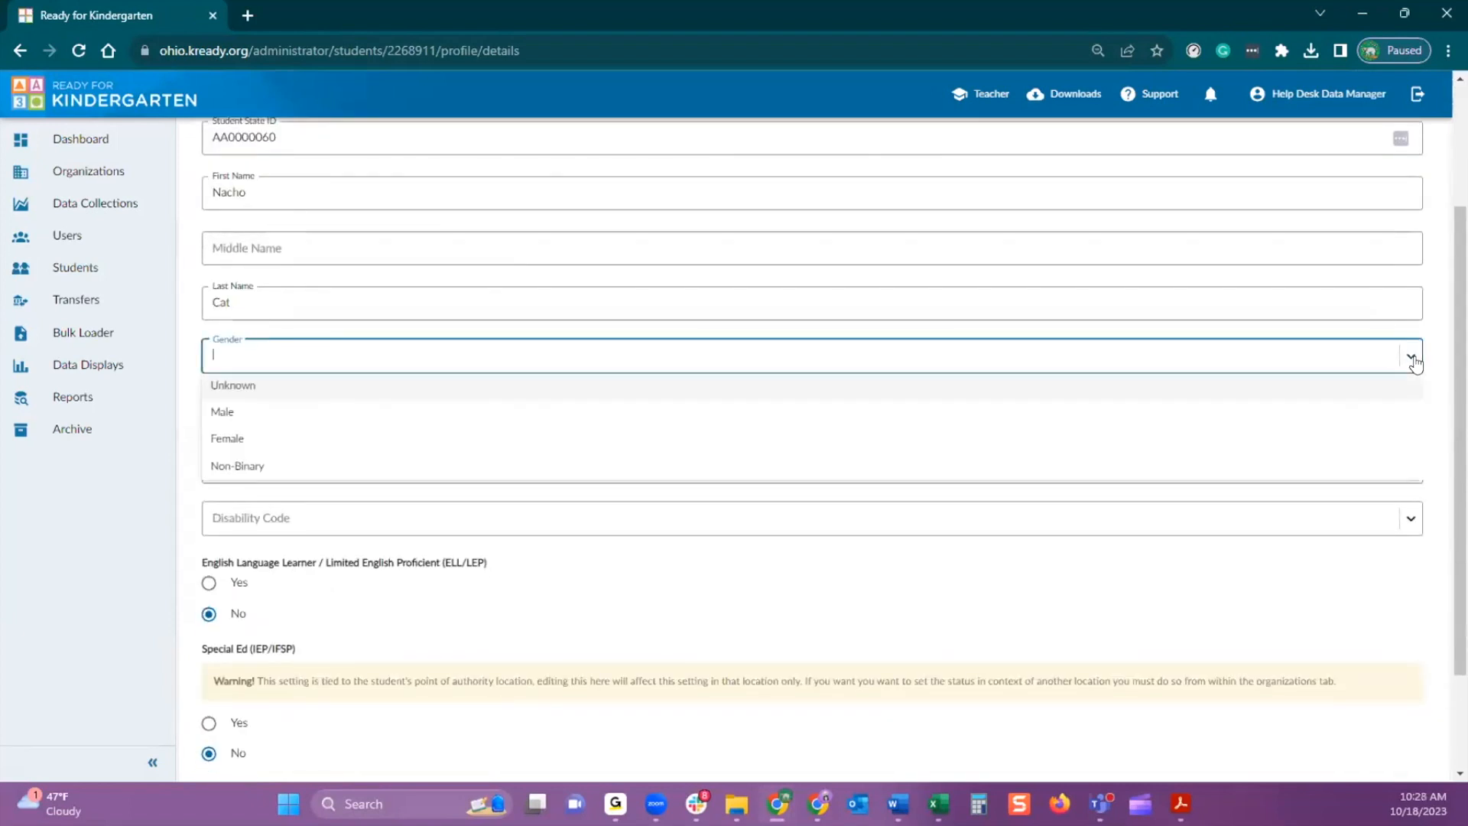
click(262, 411)
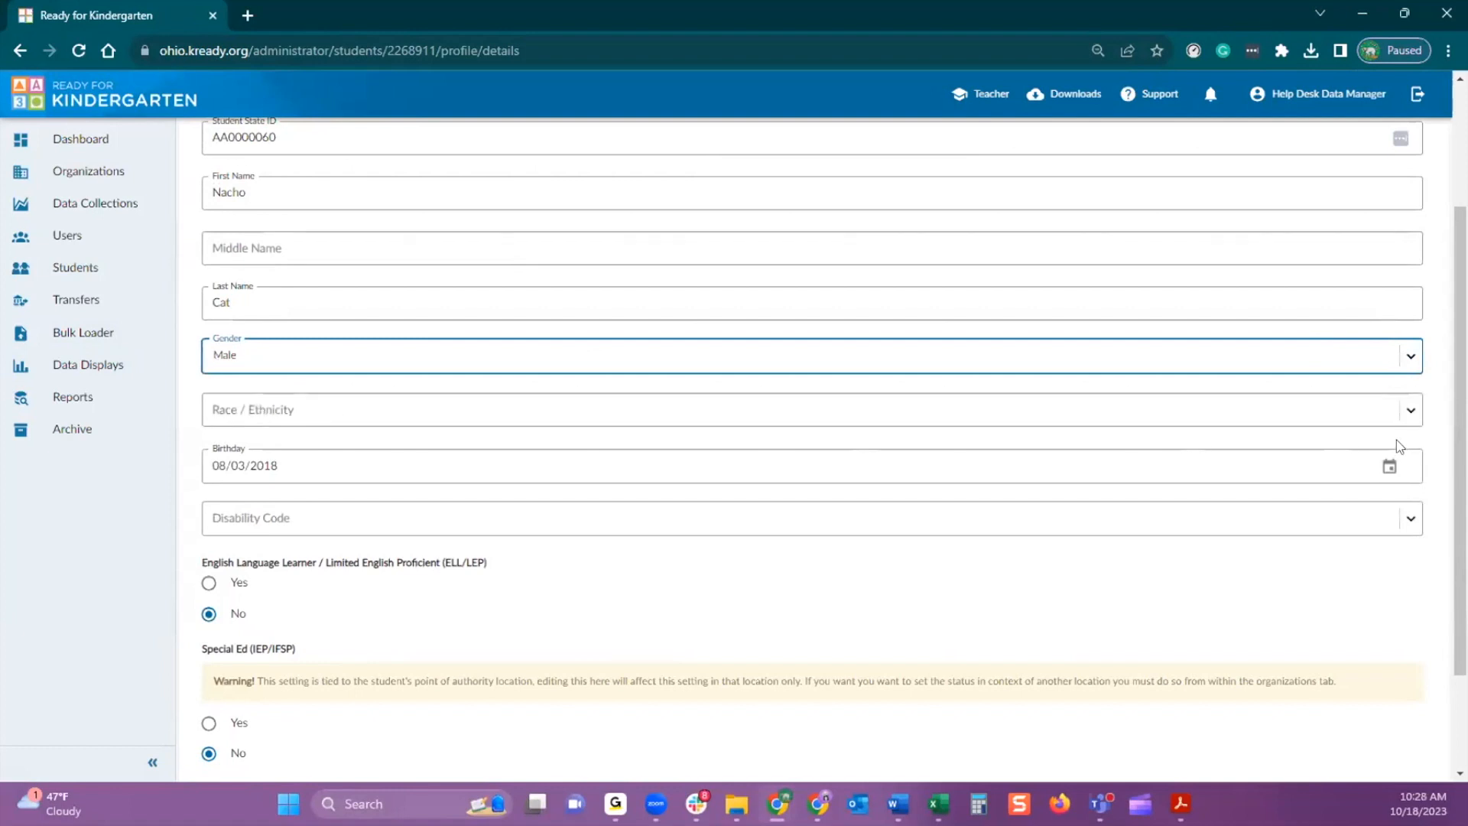
click(1414, 417)
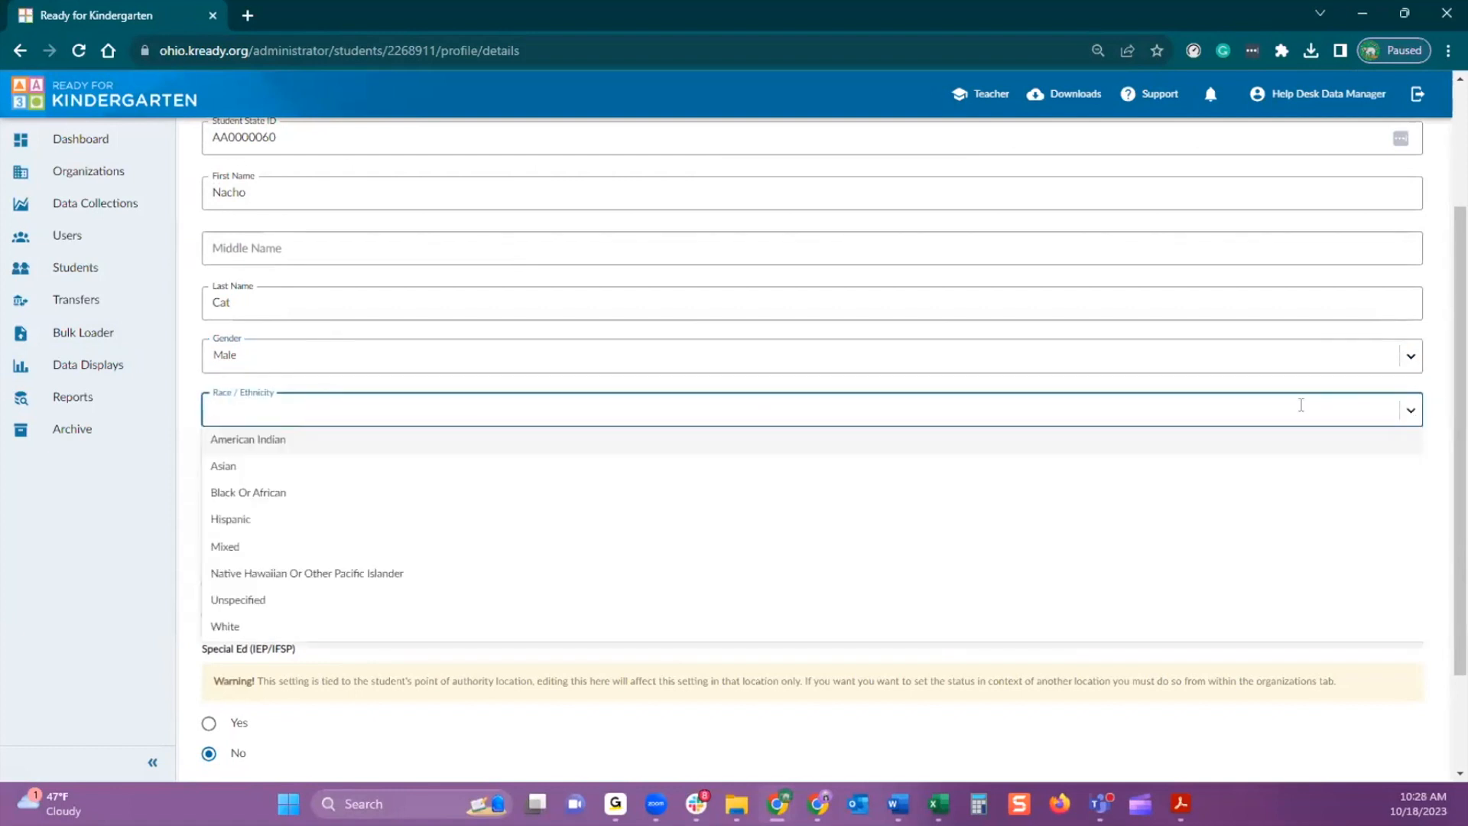
click(304, 546)
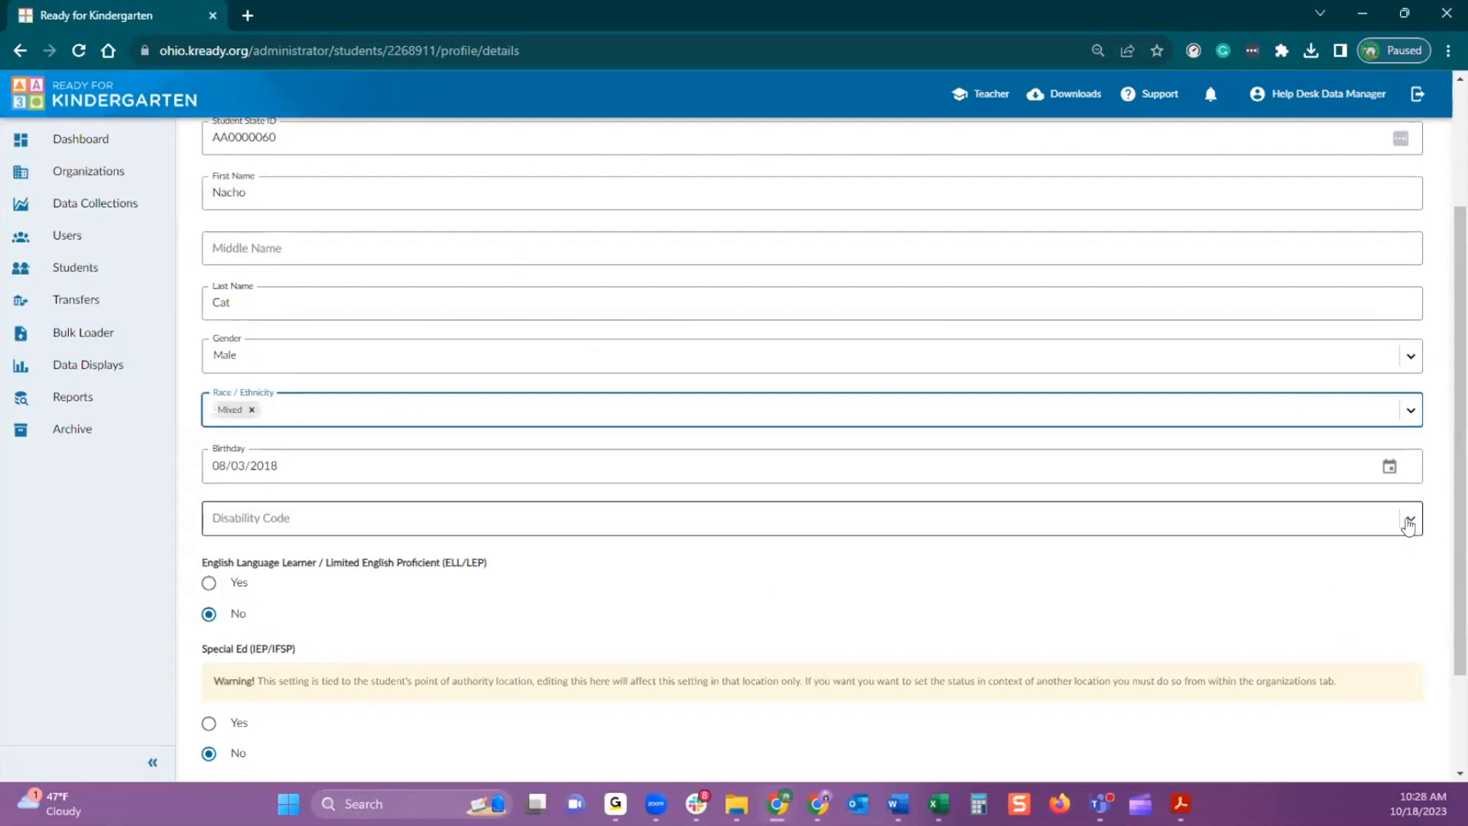
Set the student's Special Ed (IEP/IFSP) status to Yes and the disability code to 5, then save the record
scroll(593, 639, down, 1)
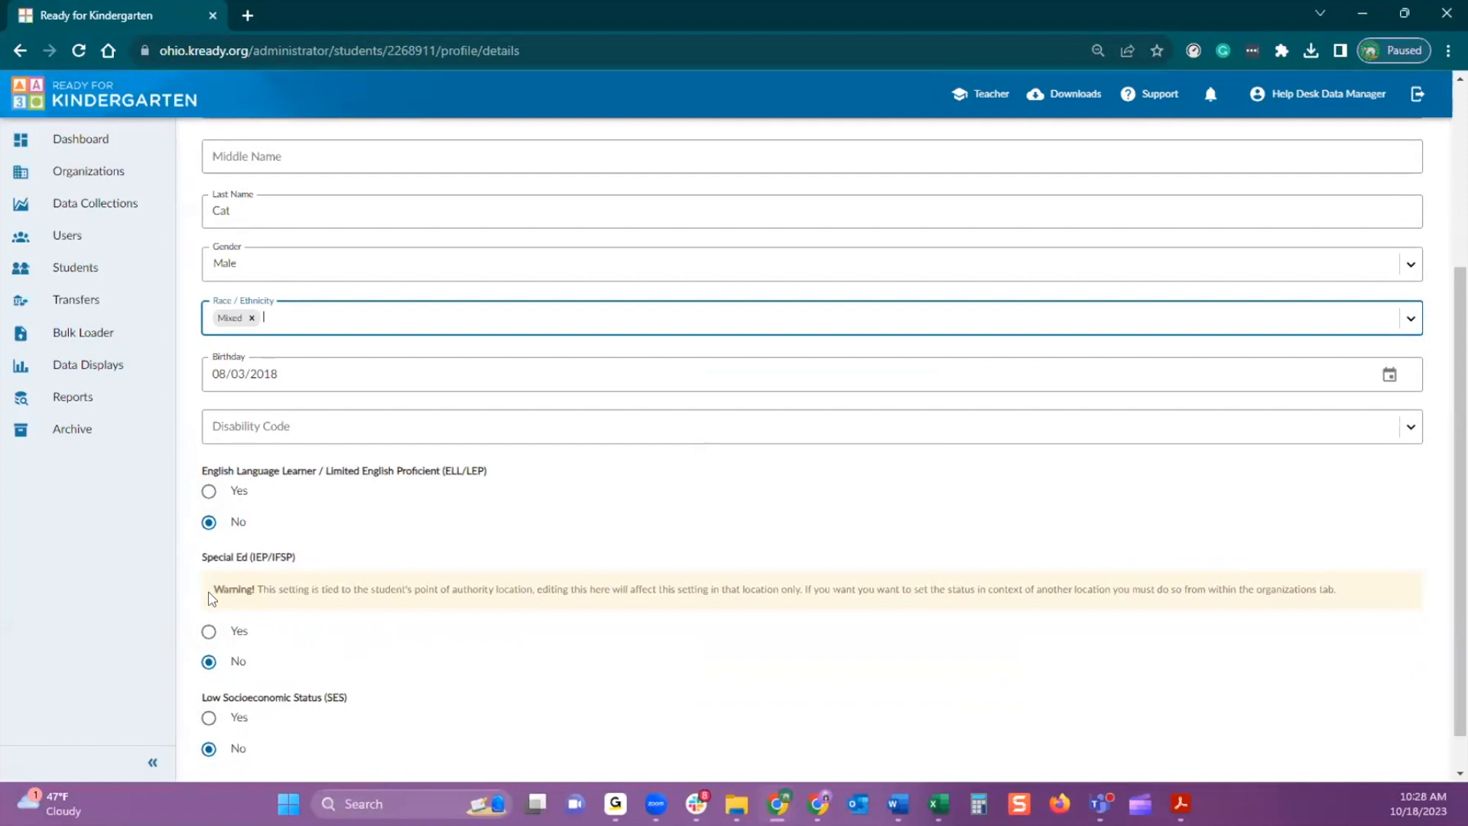
click(208, 633)
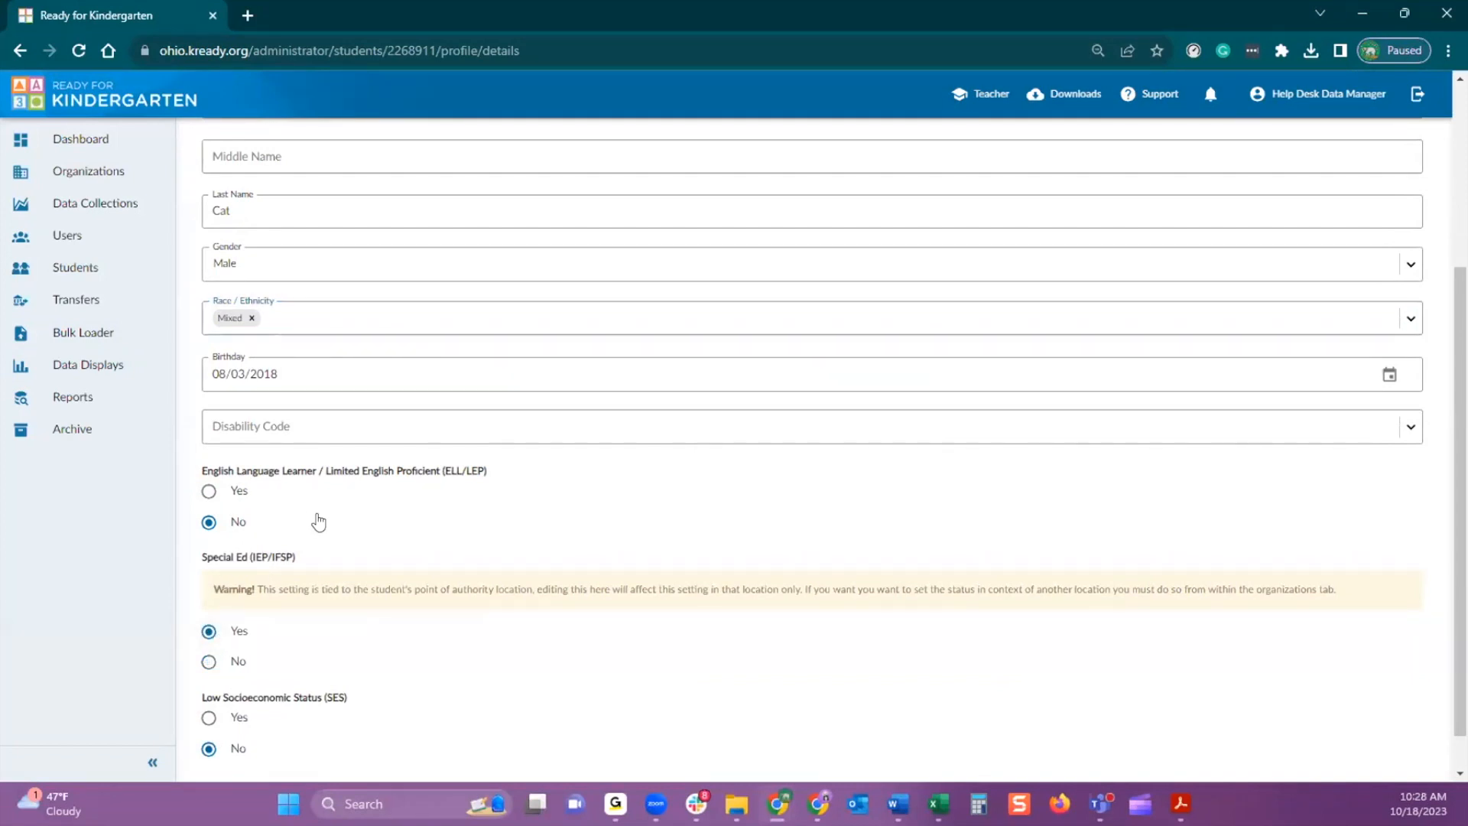
click(1410, 431)
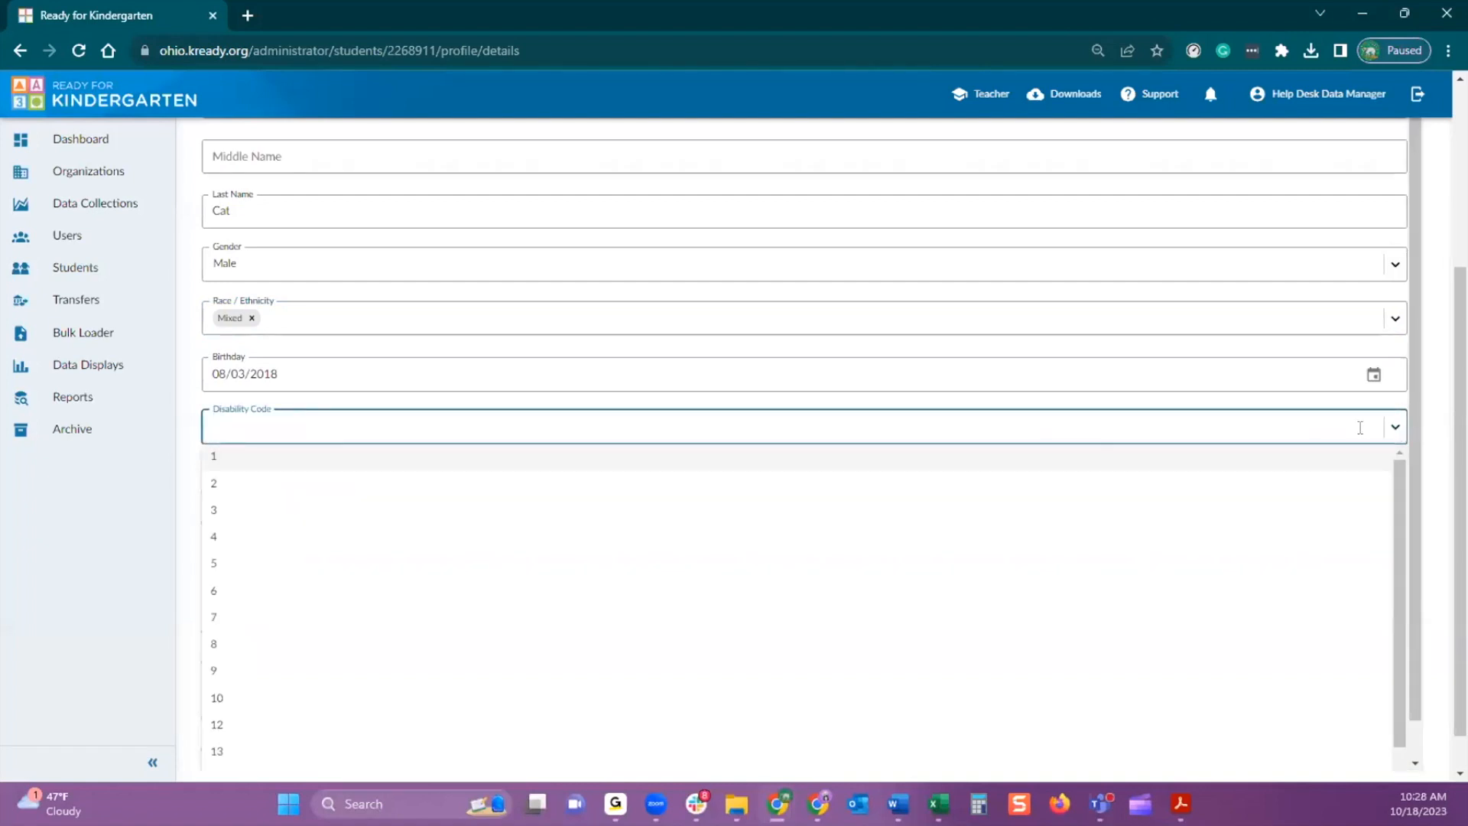
click(704, 564)
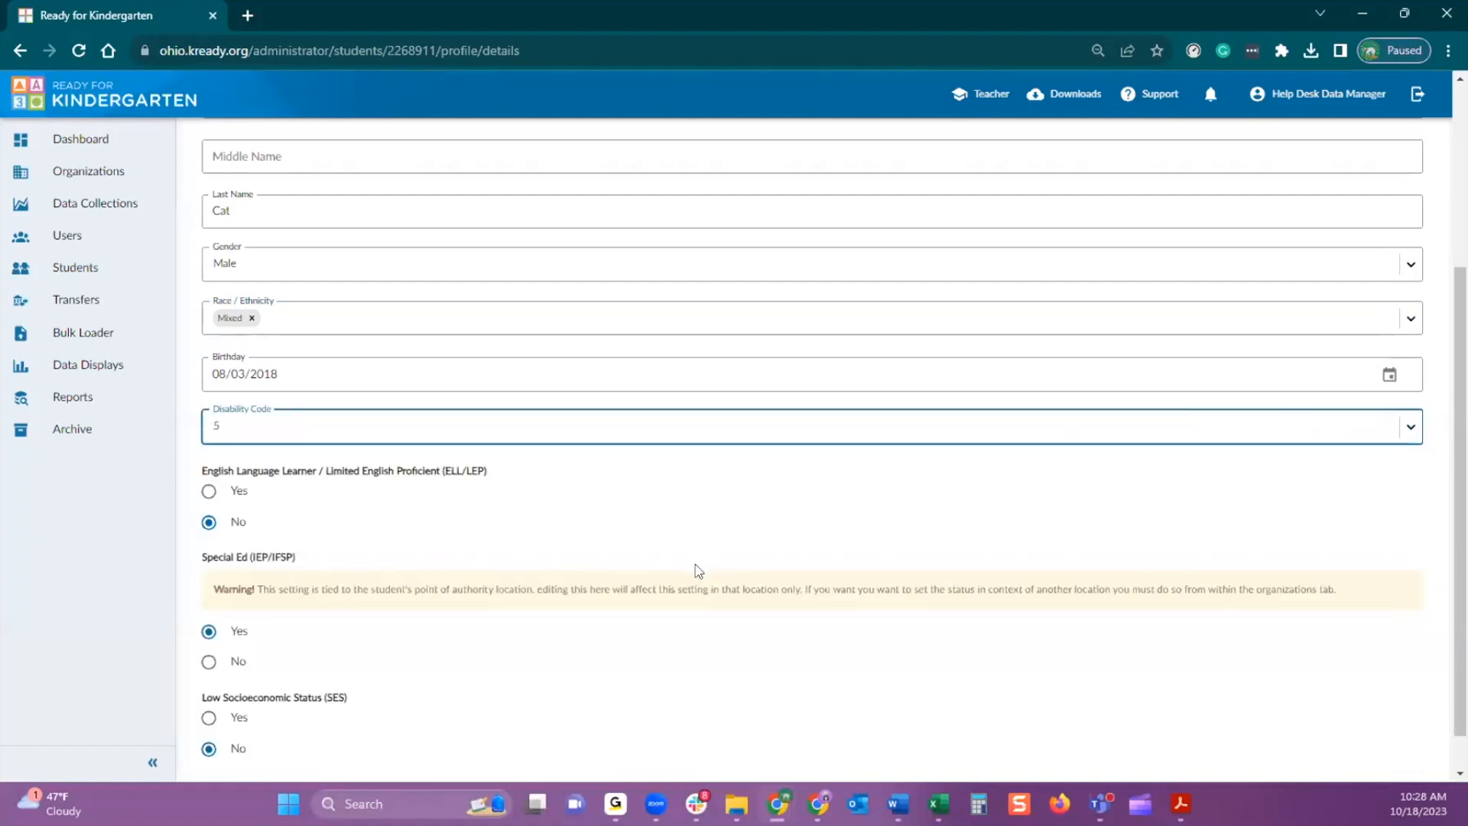
scroll(765, 569, down, 1)
click(1393, 752)
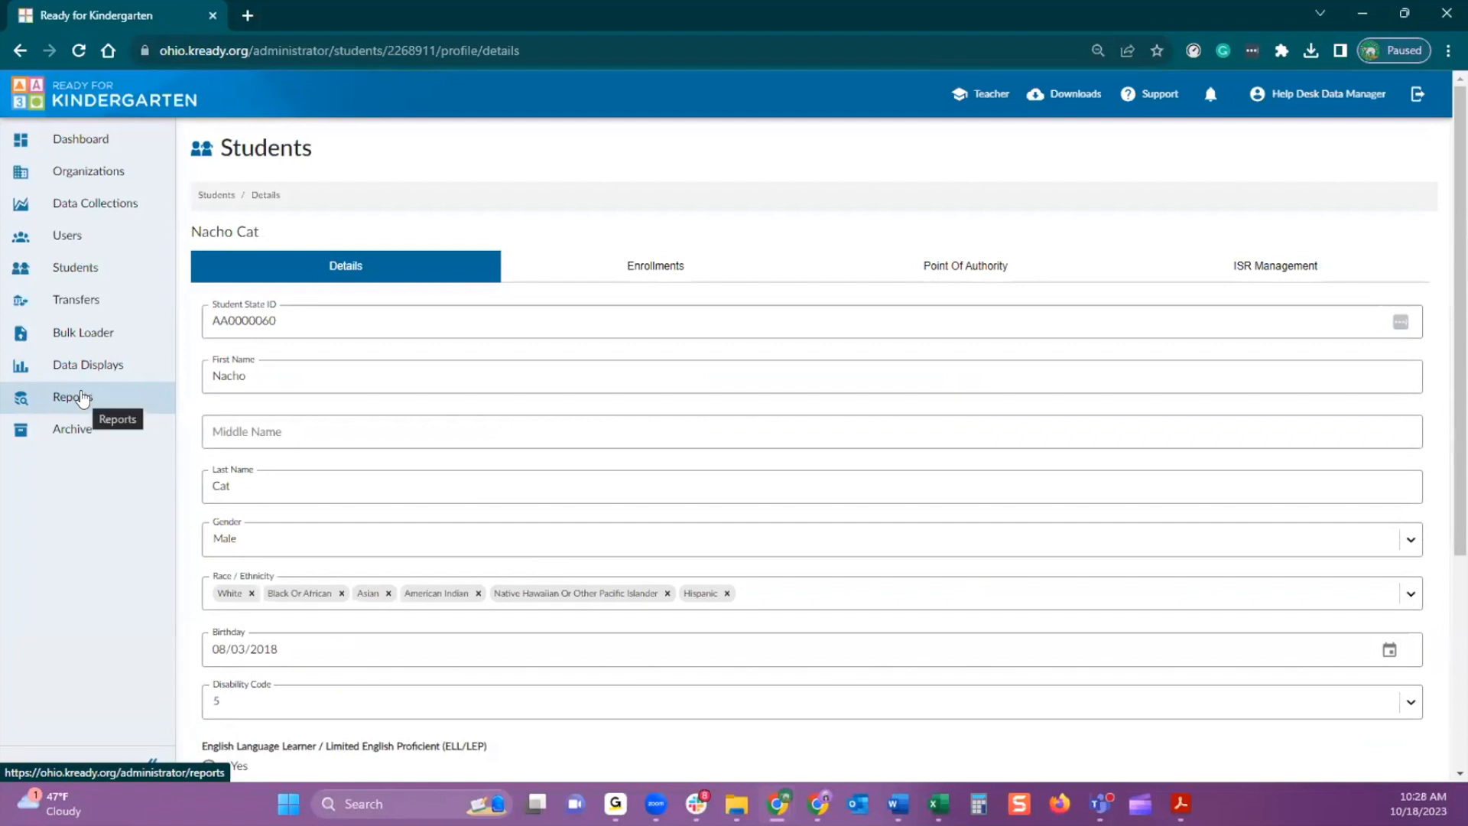
Start a Data Downloads report request with download type Enrollments and data collection Fall 2023 Early Learning Assessment
click(77, 399)
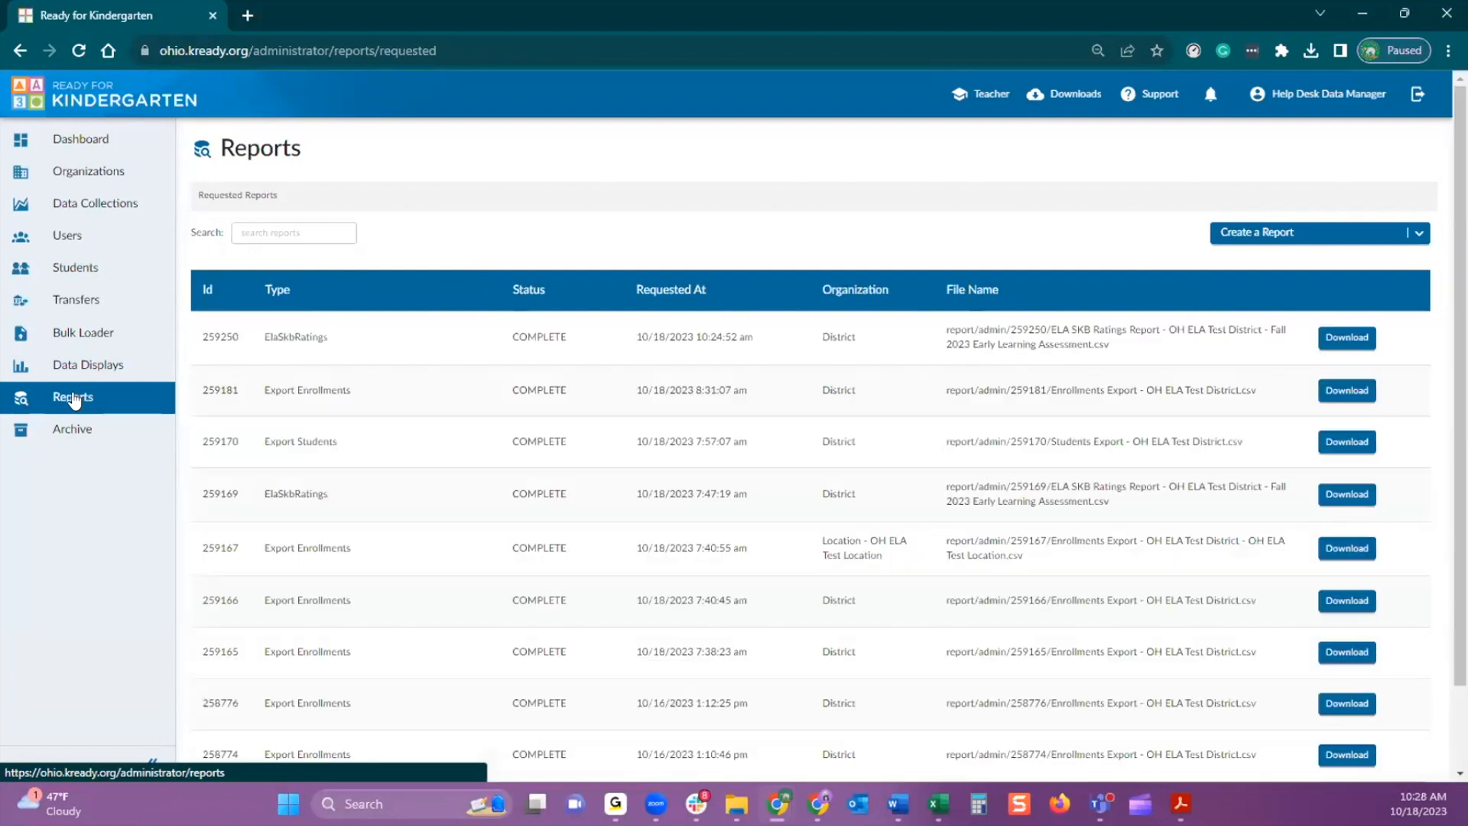
click(1419, 236)
scroll(1368, 315, down, 3)
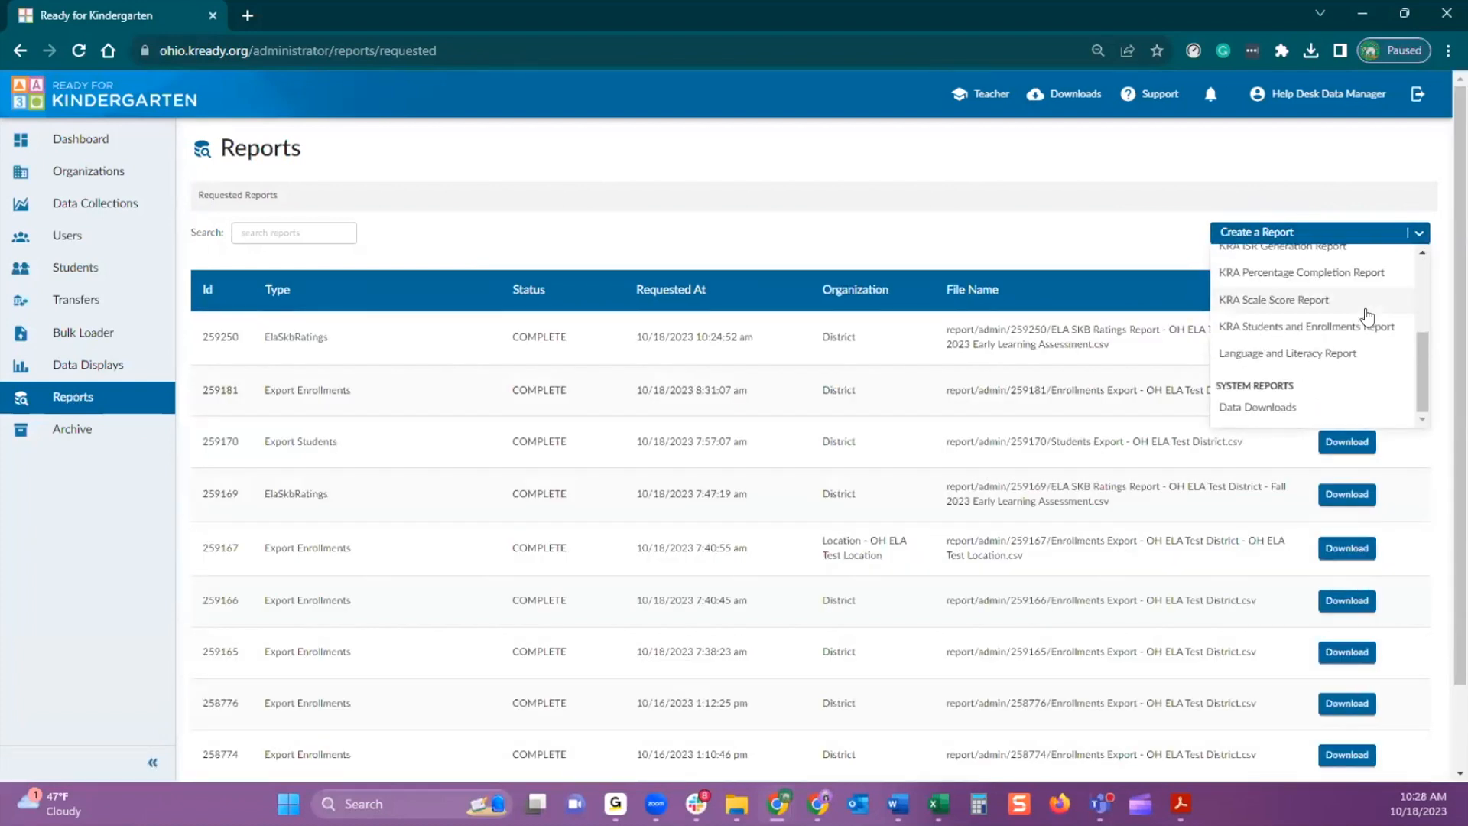
click(1270, 408)
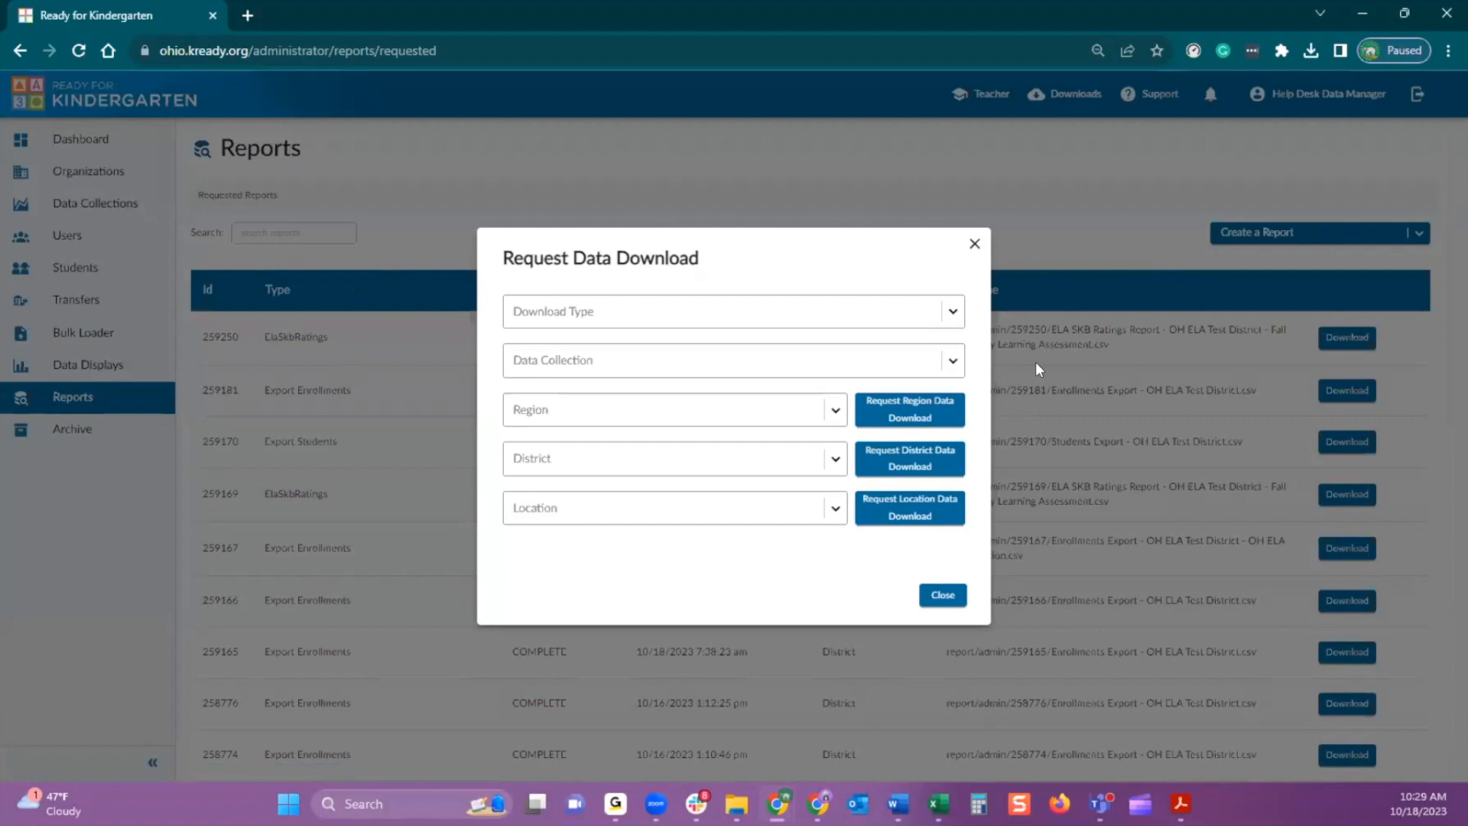
click(953, 311)
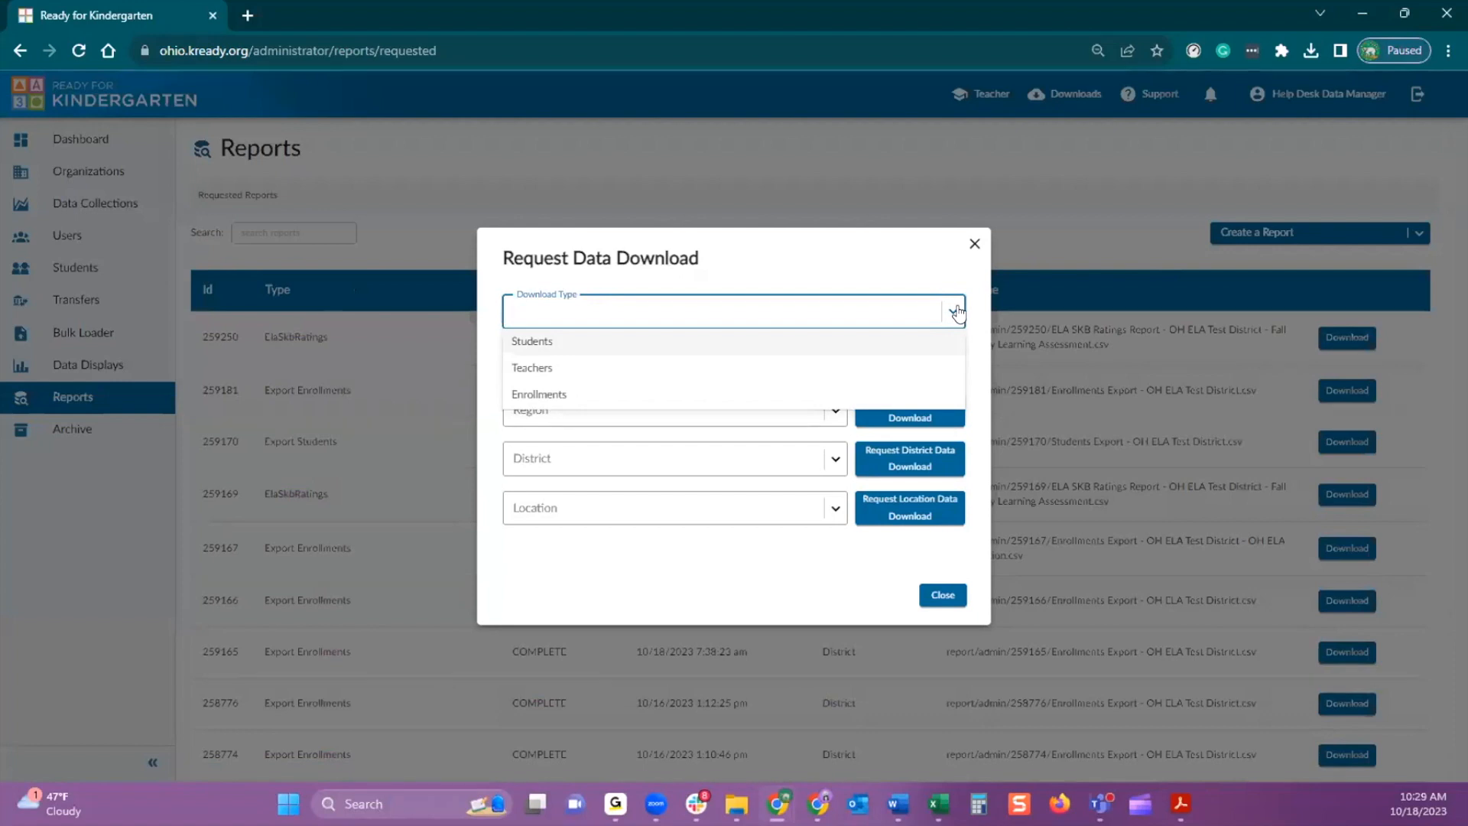
click(545, 396)
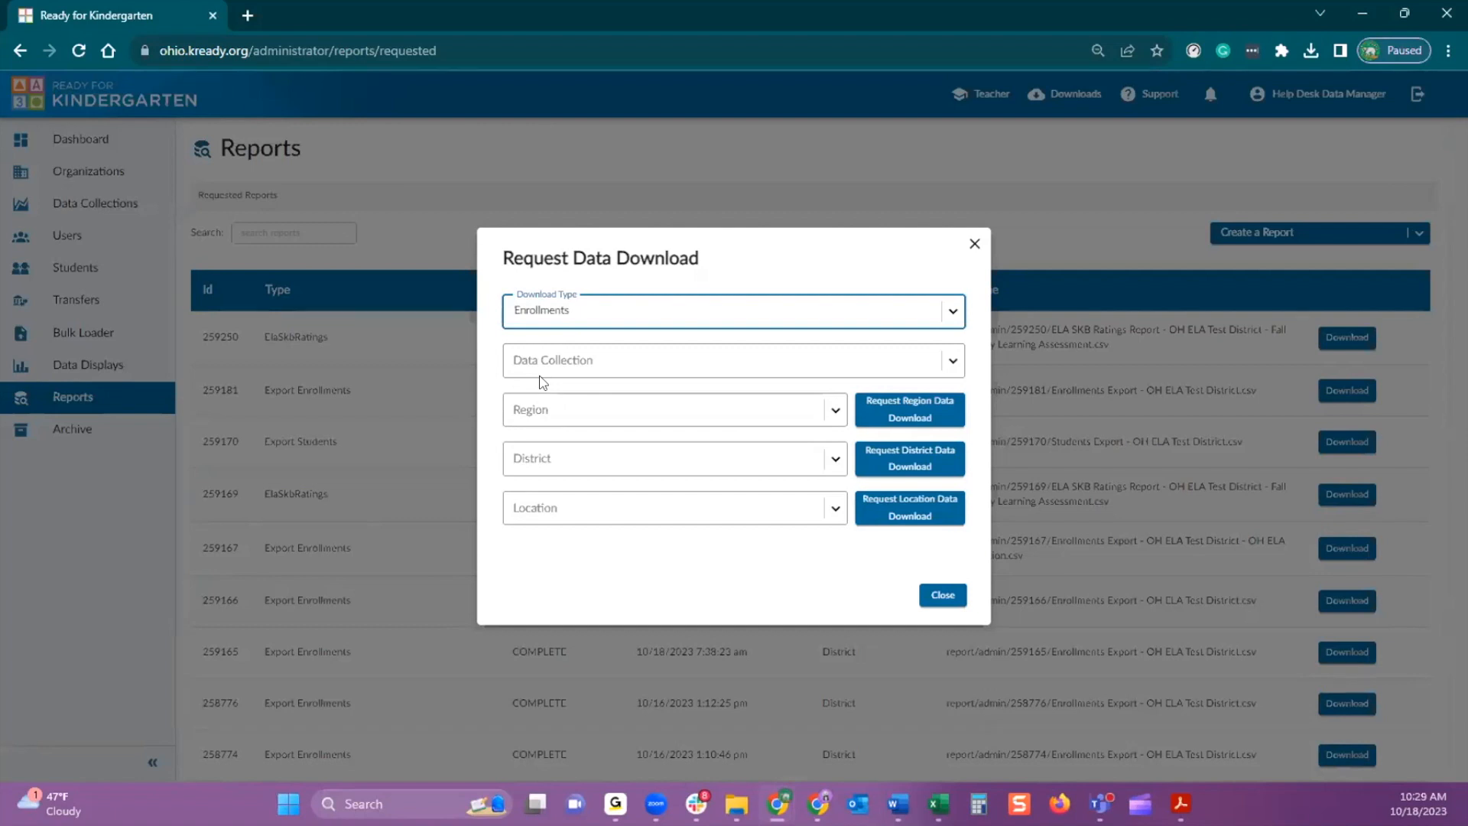
click(953, 367)
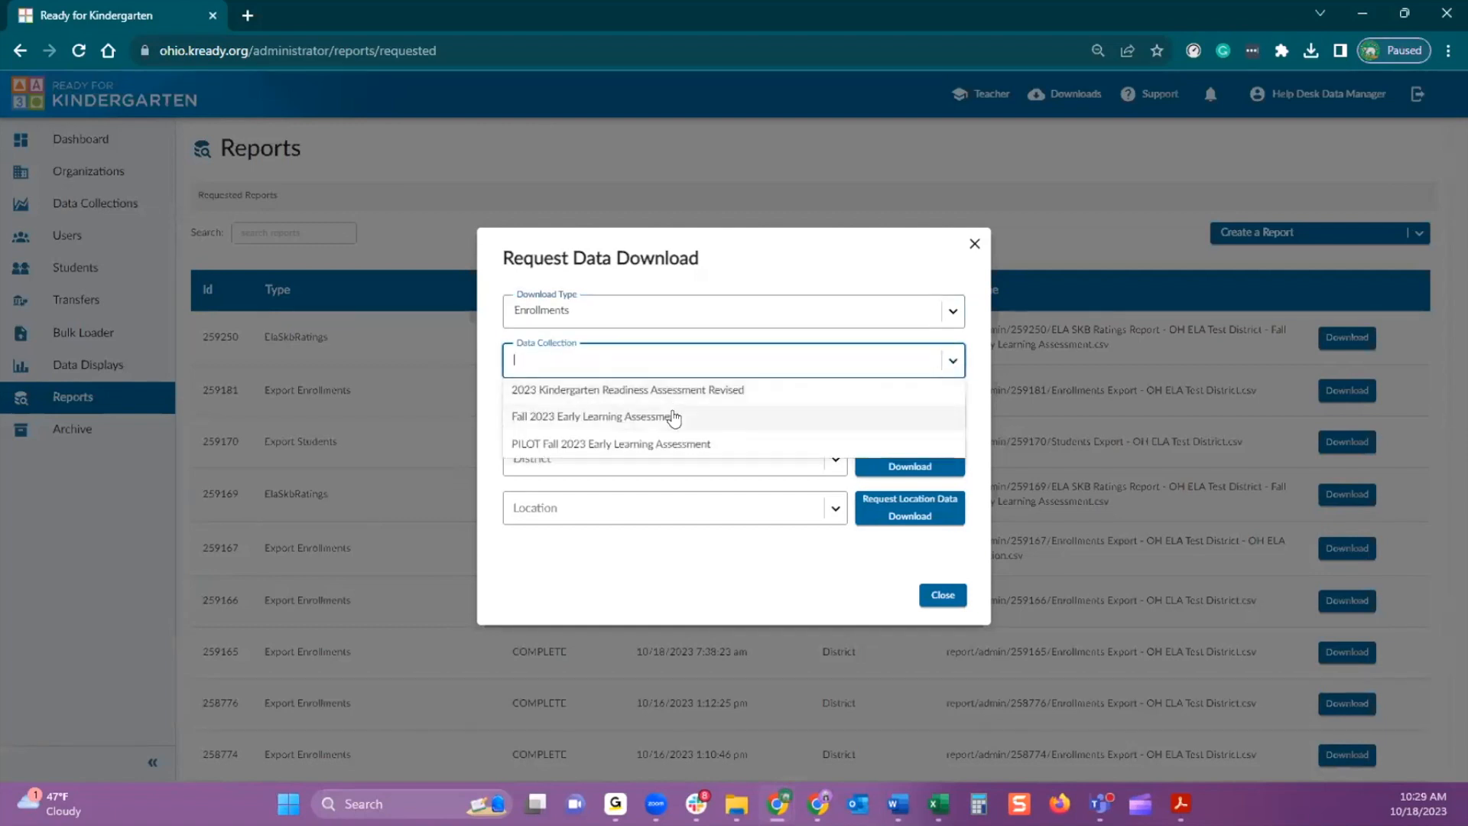
click(672, 415)
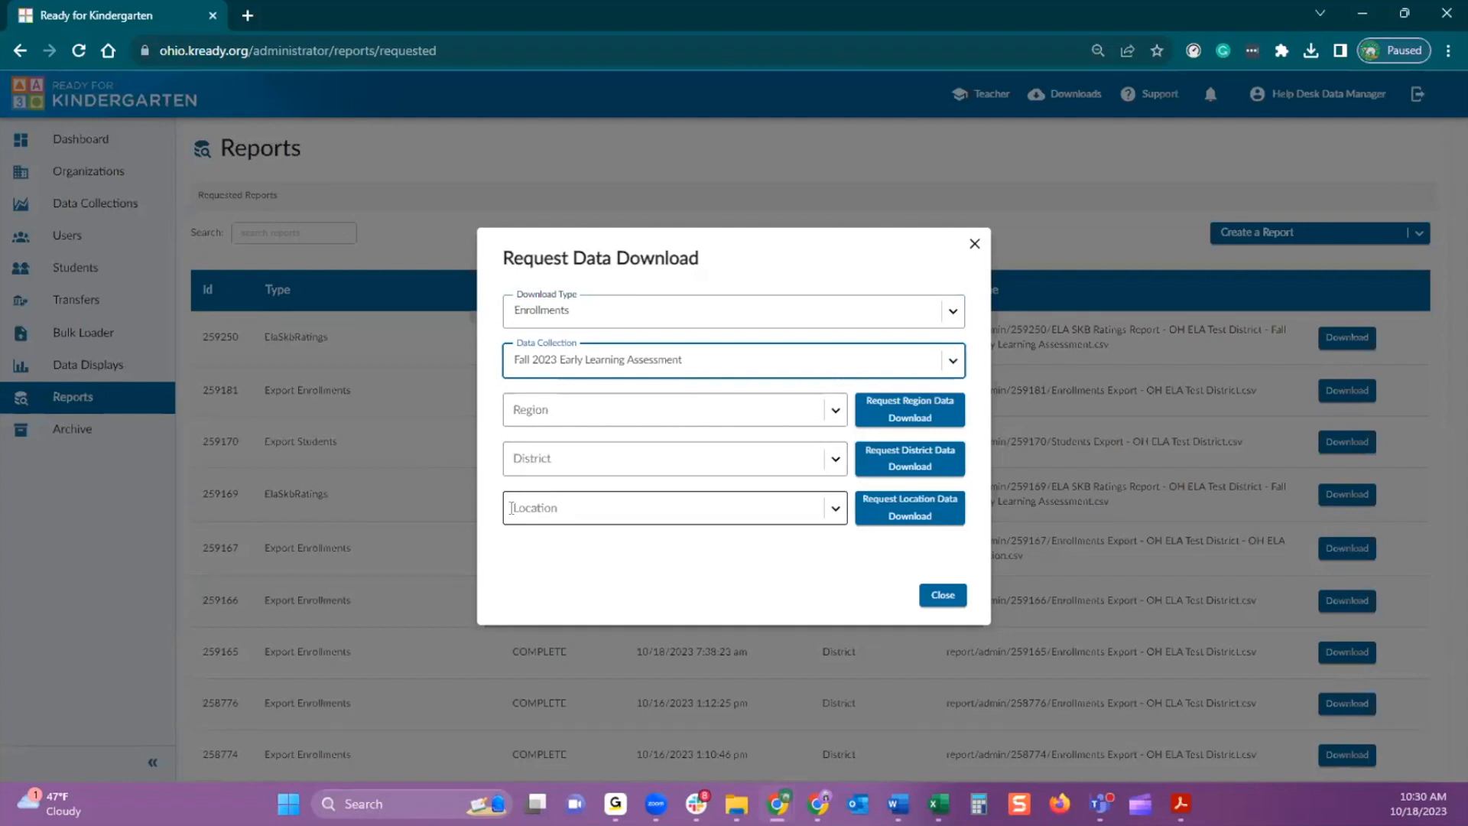
Choose OH ELA Test District as the district, request the district data download and close the request dialog
click(835, 511)
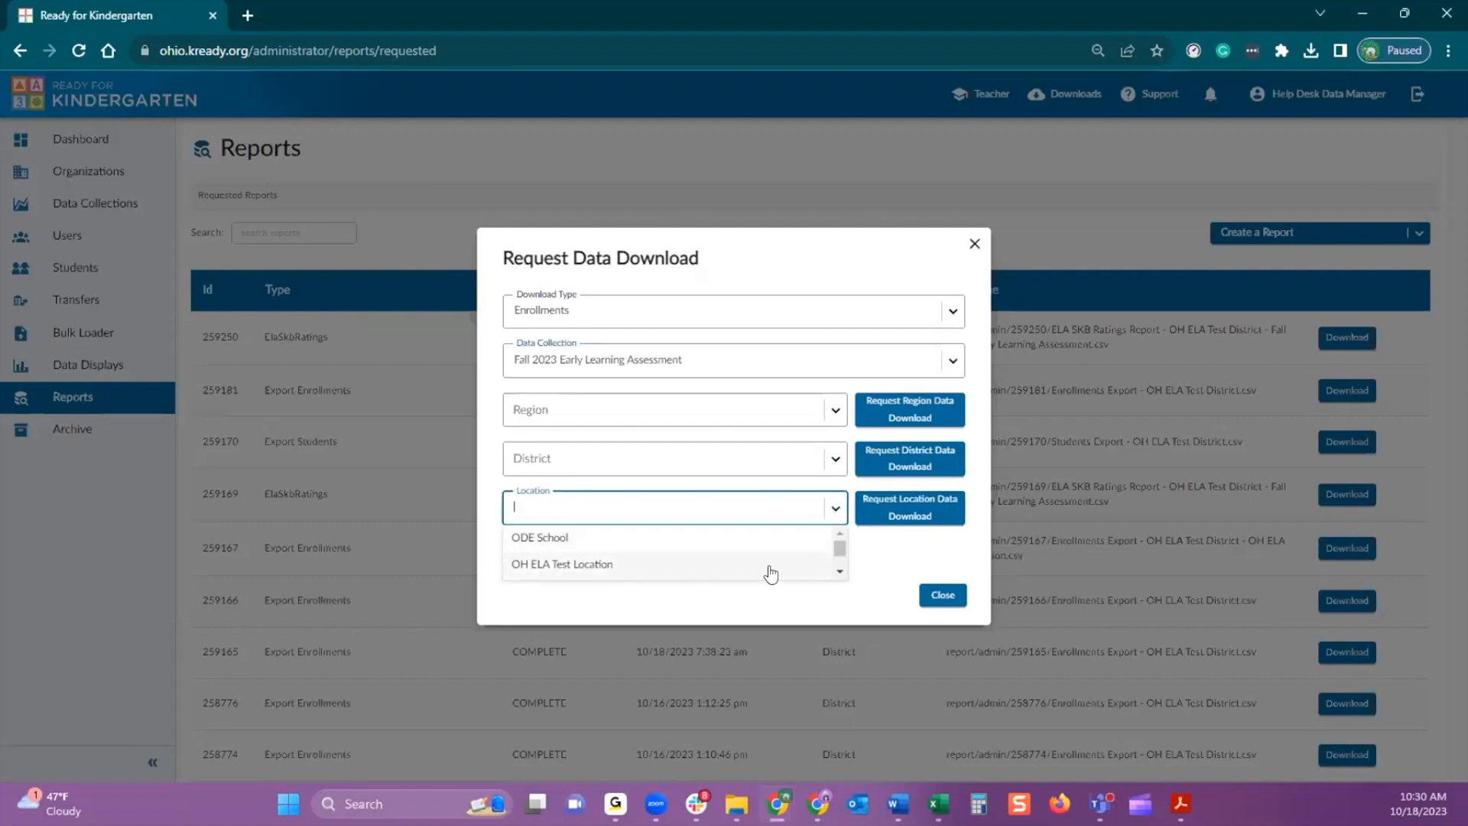
scroll(837, 566, down, 3)
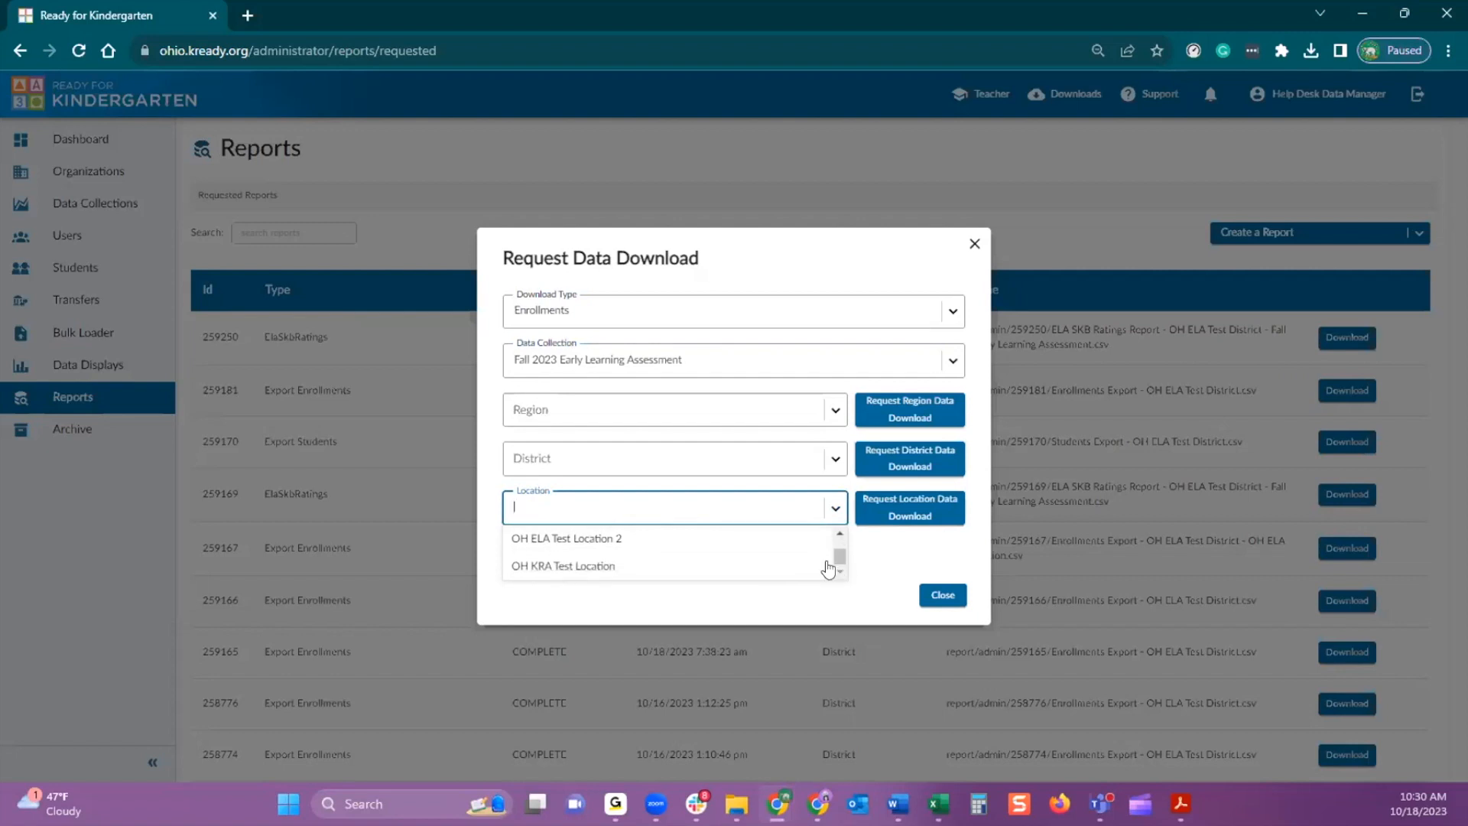
scroll(837, 535, up, 1)
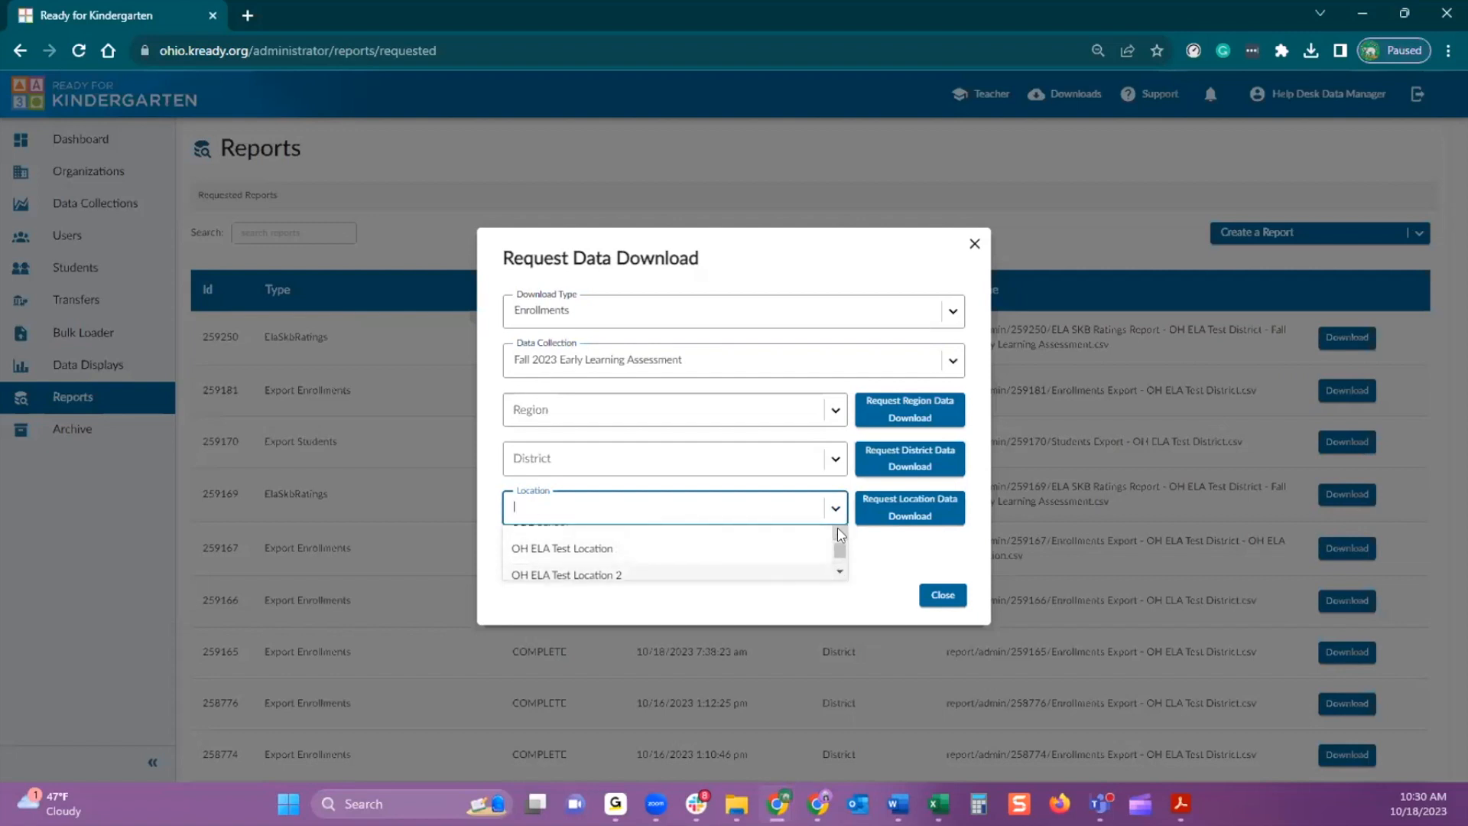
click(841, 468)
click(649, 488)
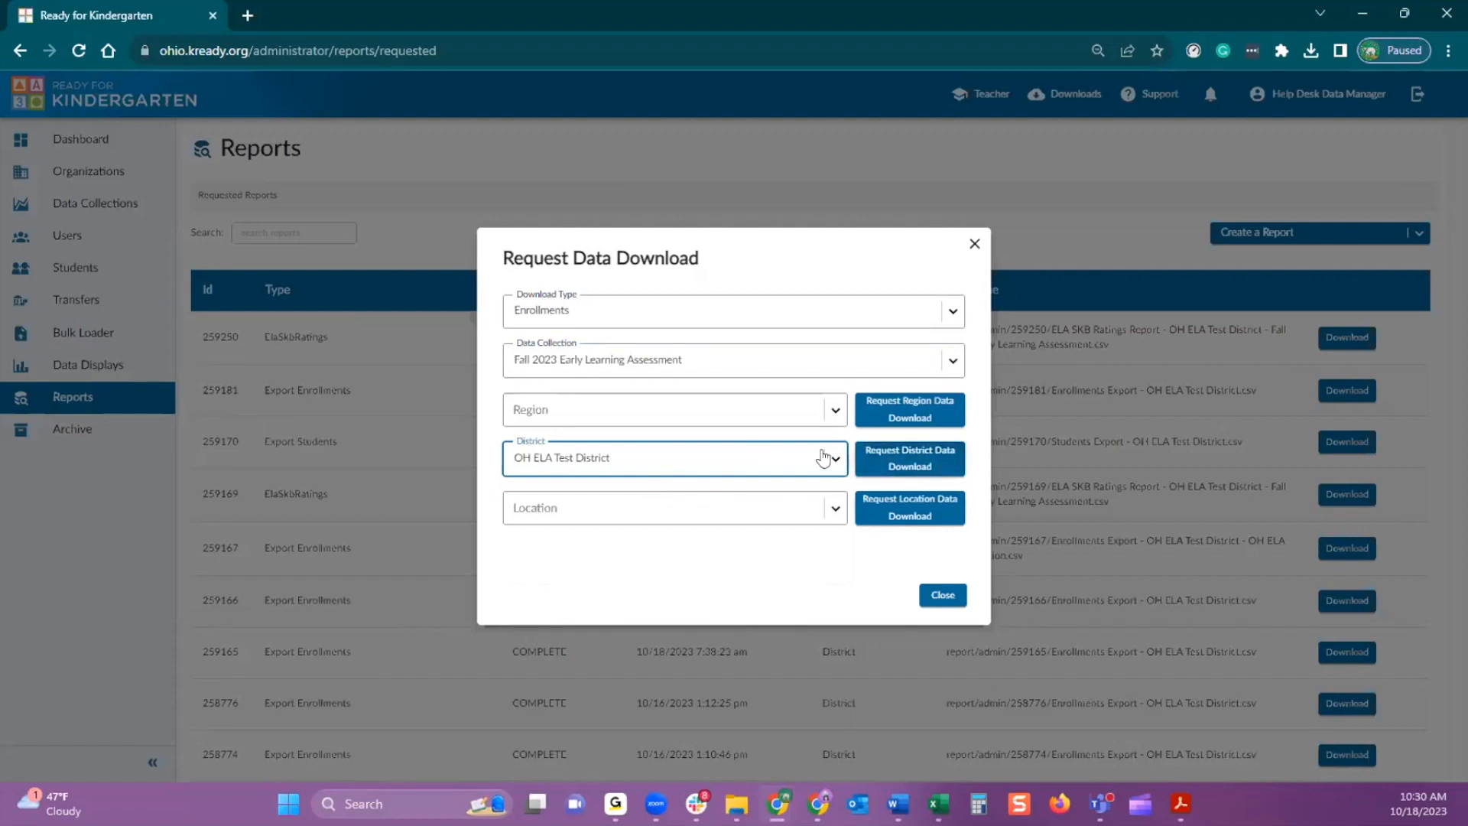
click(903, 460)
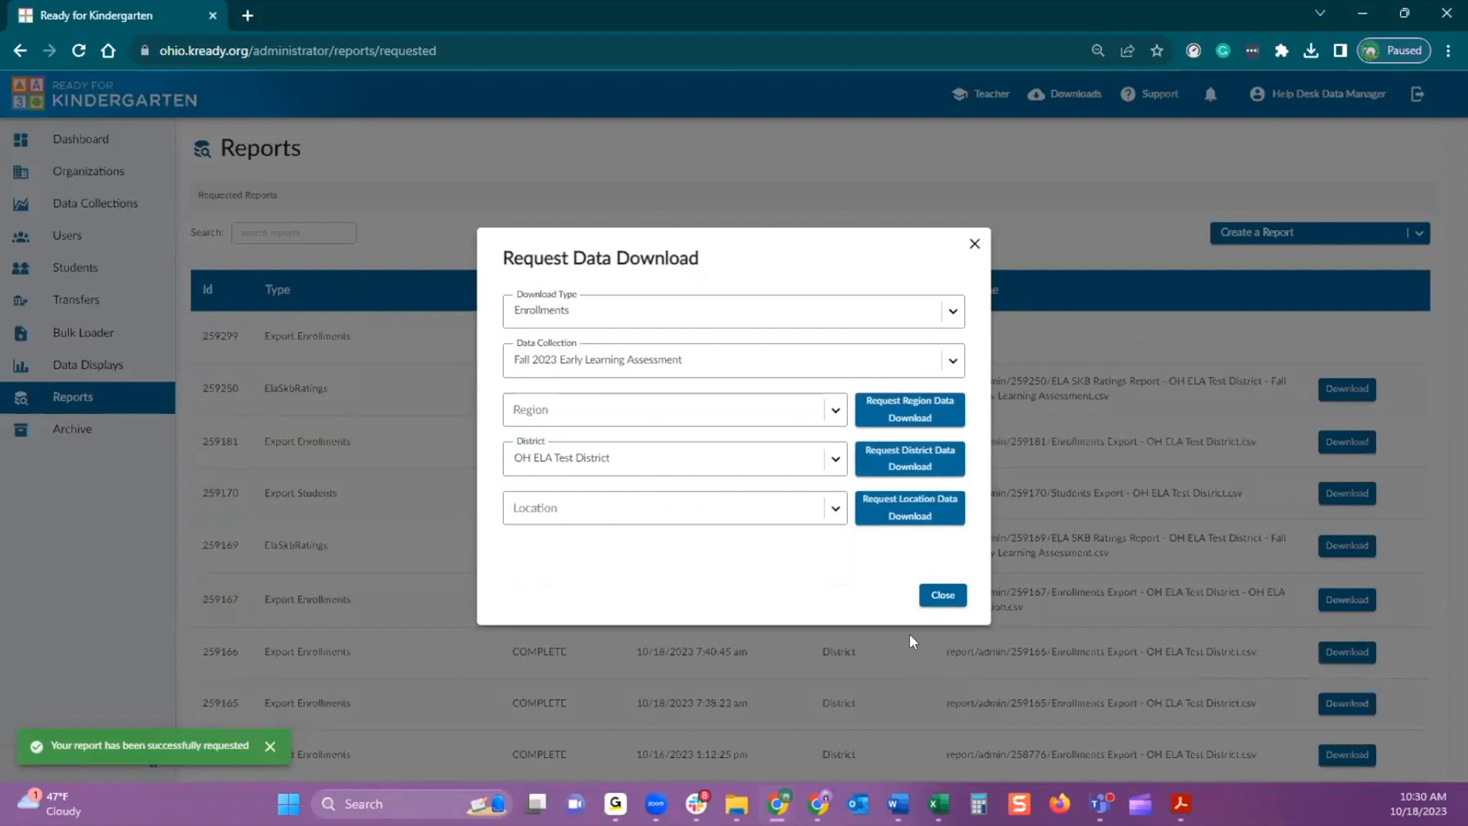
click(948, 598)
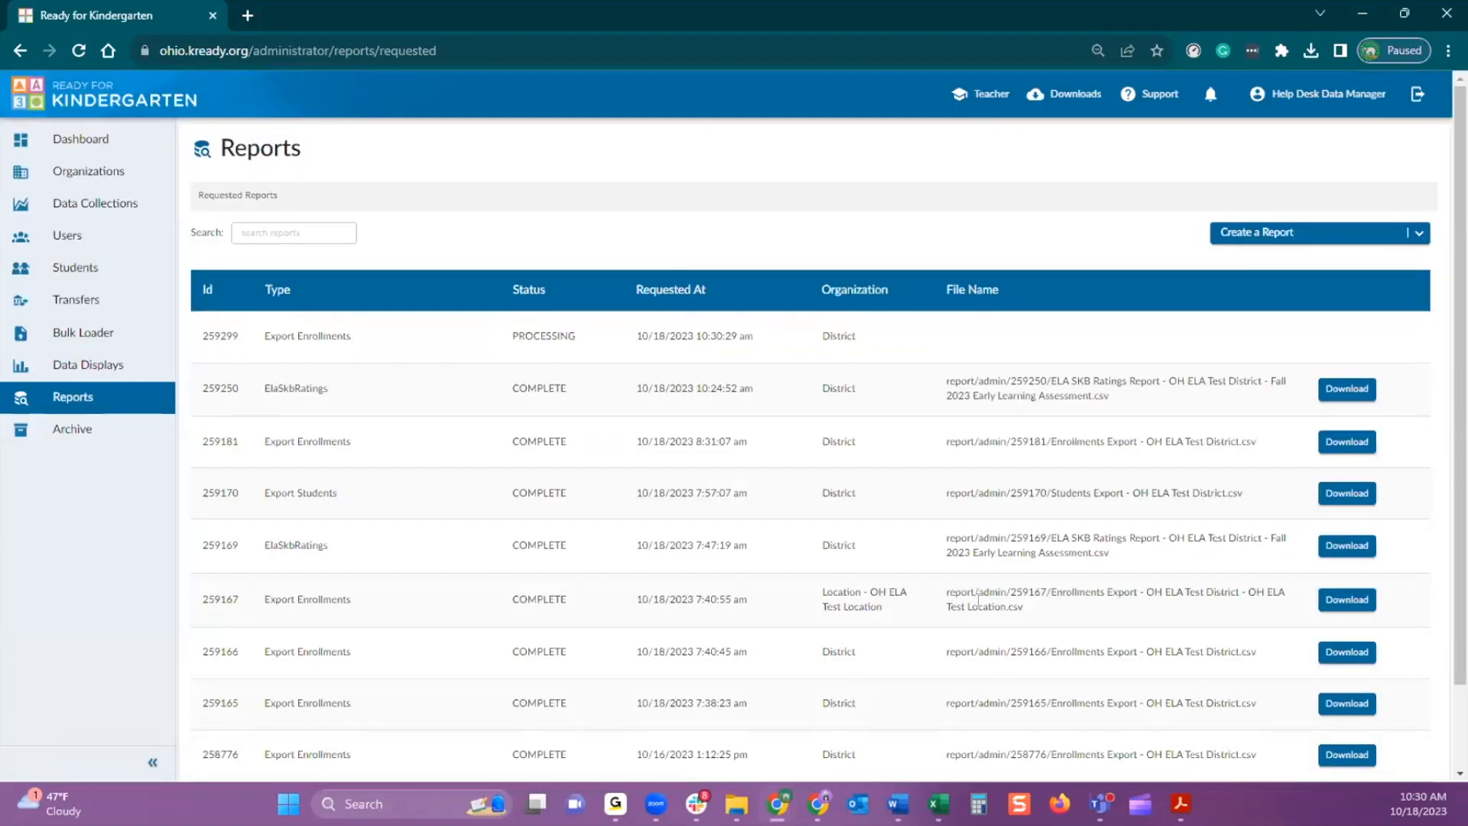
Refresh the requested reports, then download the newest Enrollments Export for OH ELA Test District and open it in Excel
click(307, 234)
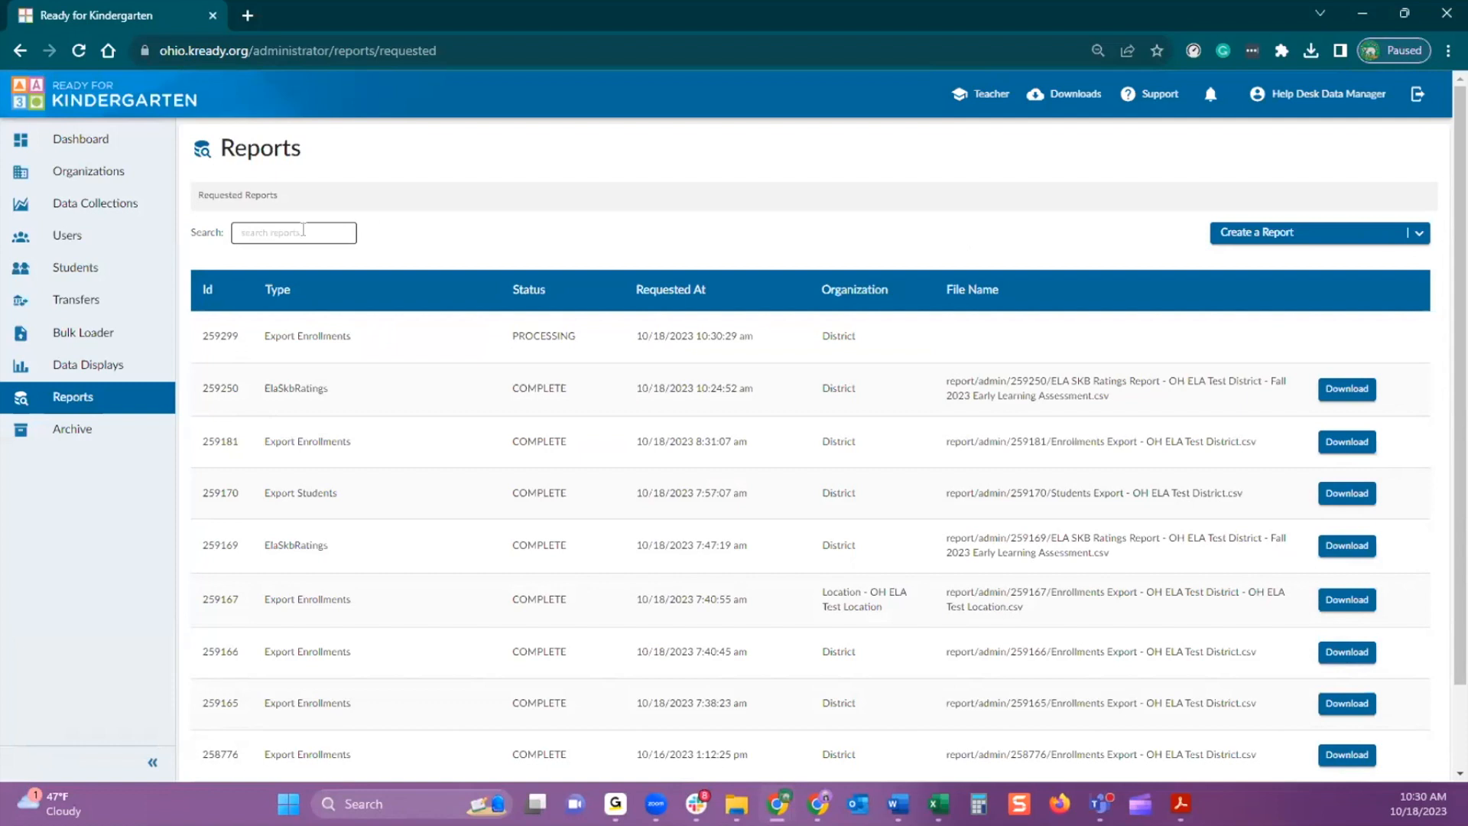
click(79, 50)
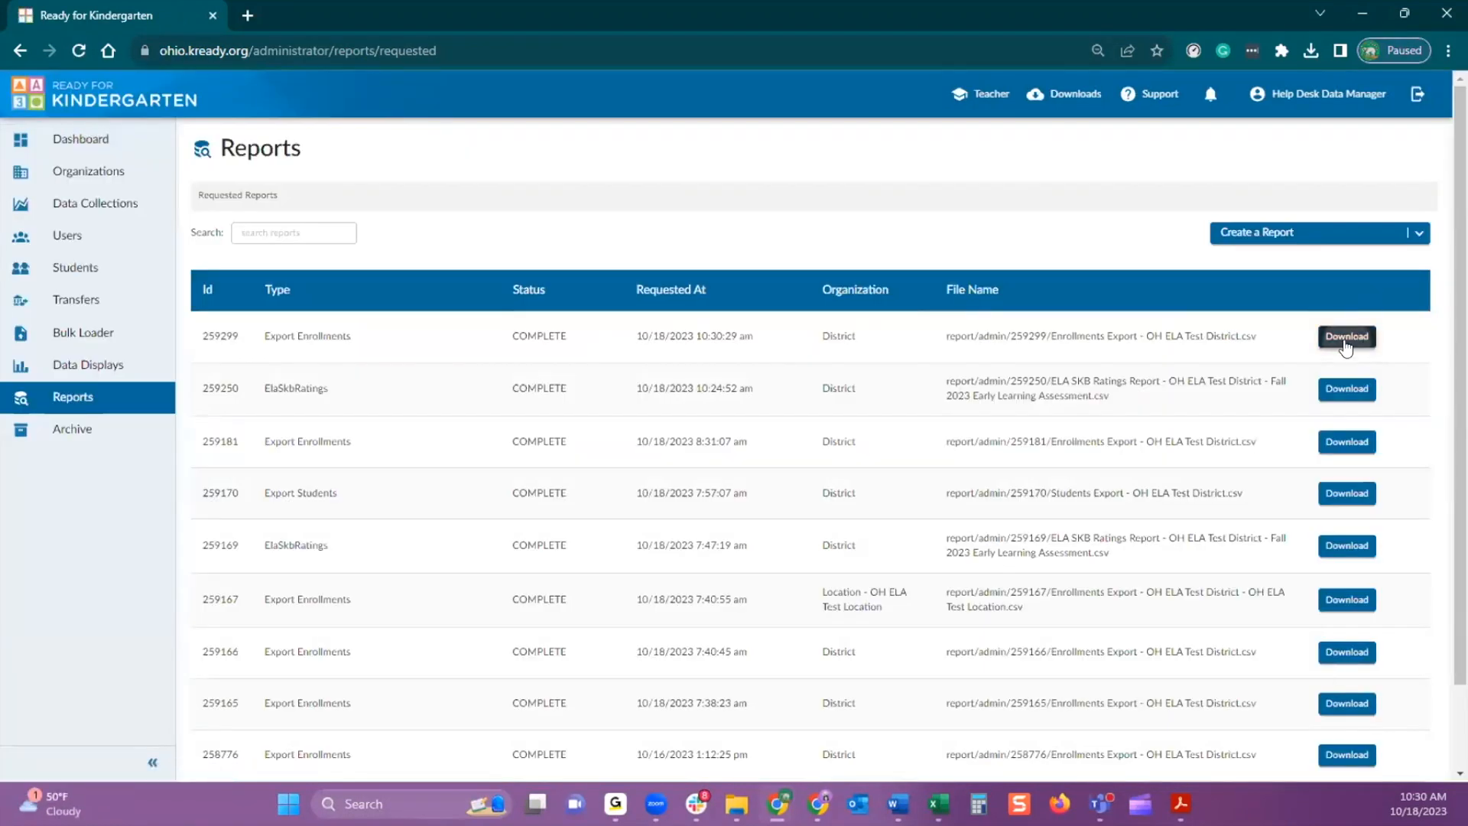
click(1345, 337)
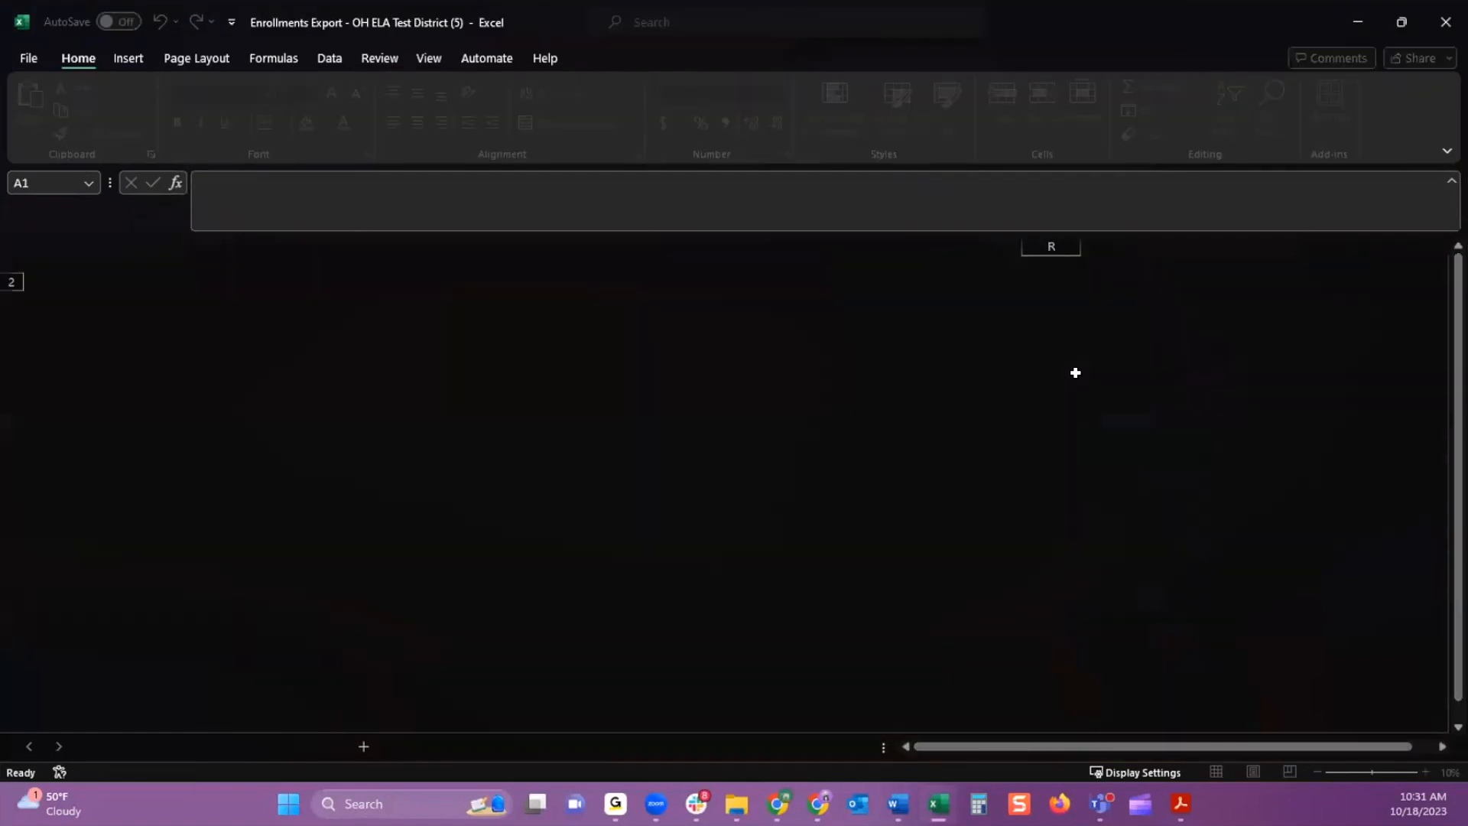
Examine the student name columns and the teacher ID and name columns I to K in the enrollments export
click(459, 523)
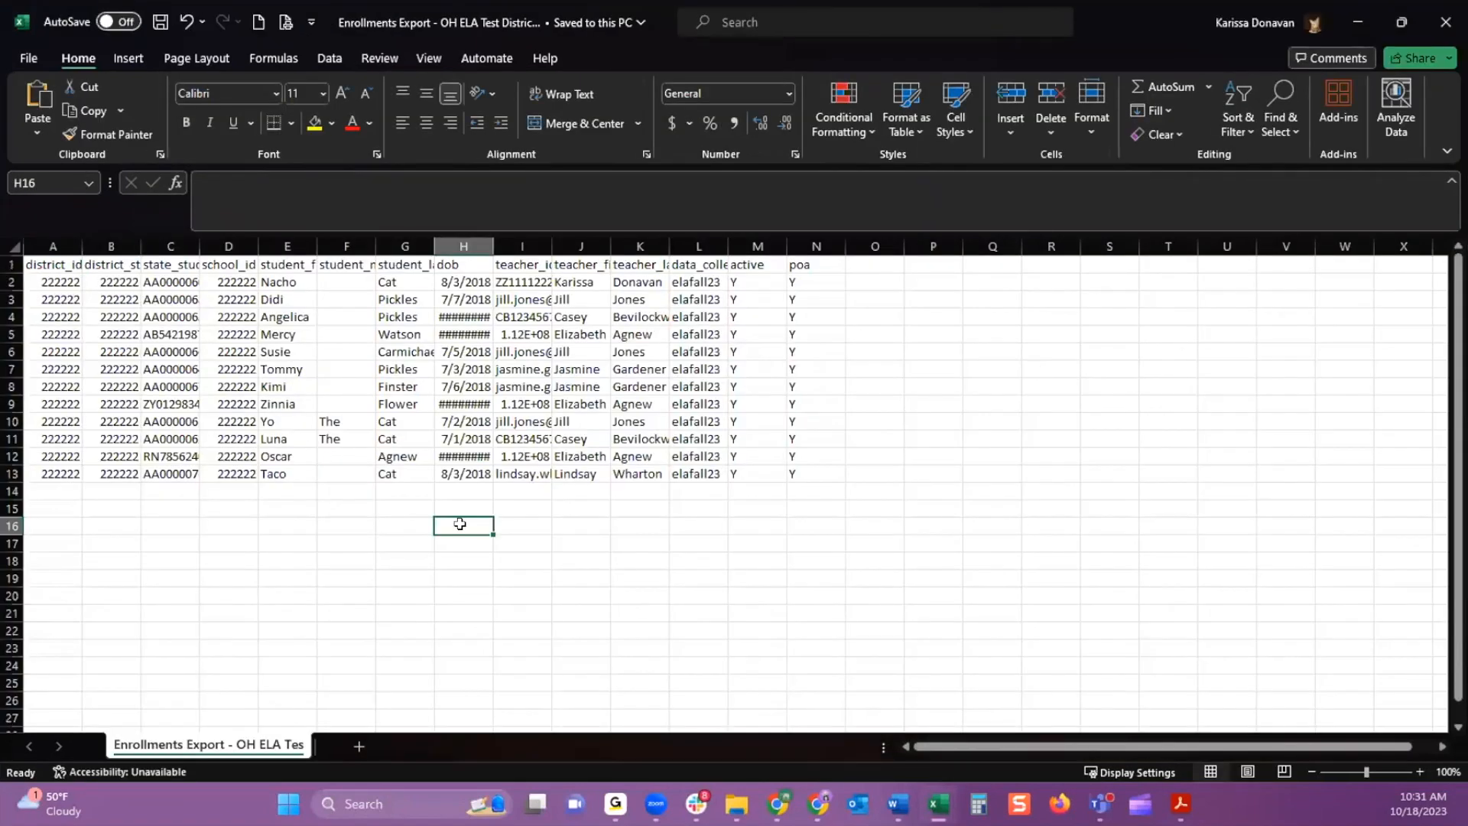
click(280, 247)
drag(280, 246, 637, 249)
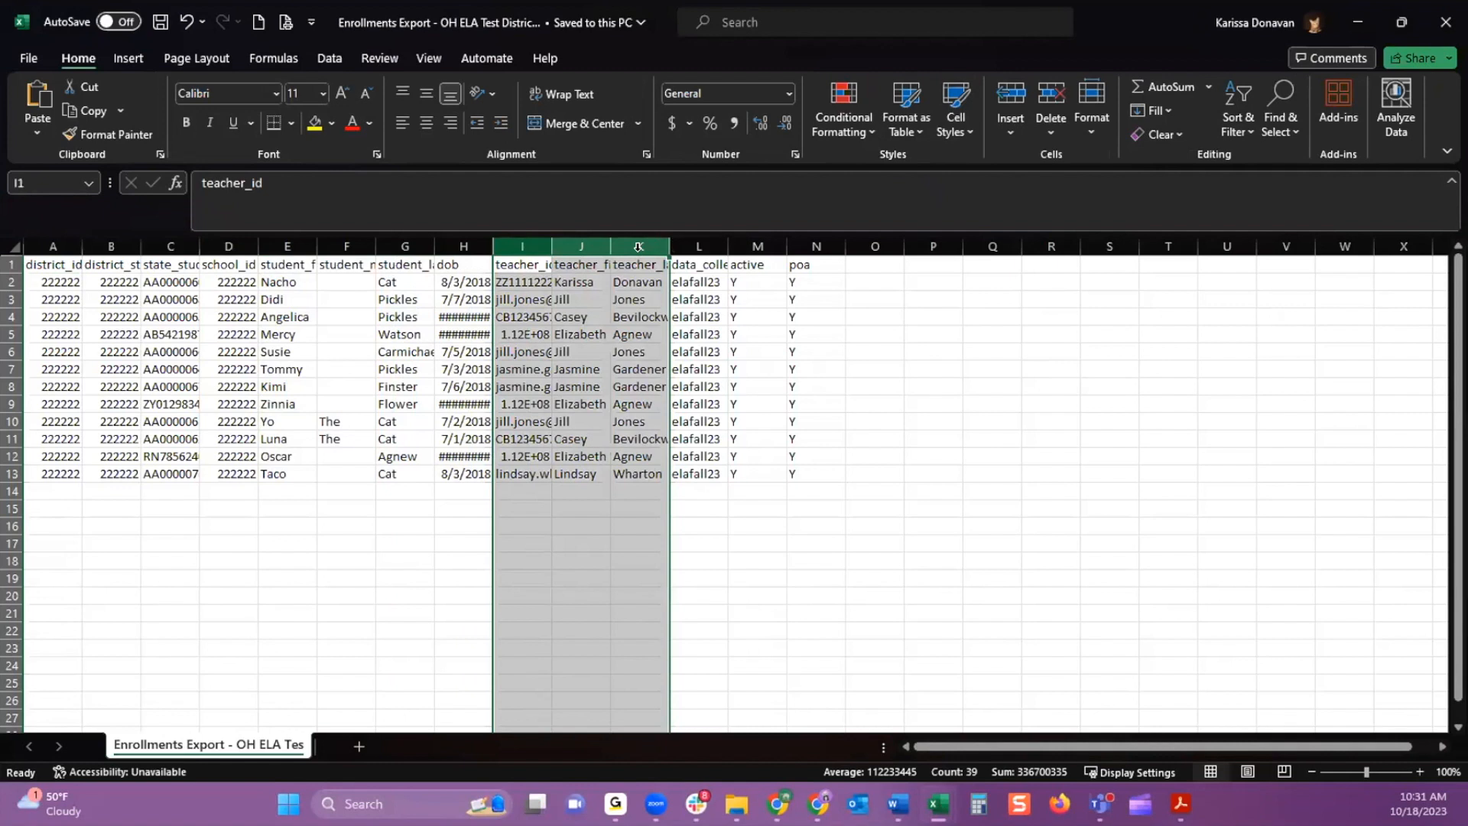
Fit the widths of columns L to N, from data_collection_token to poa, to their contents
click(700, 246)
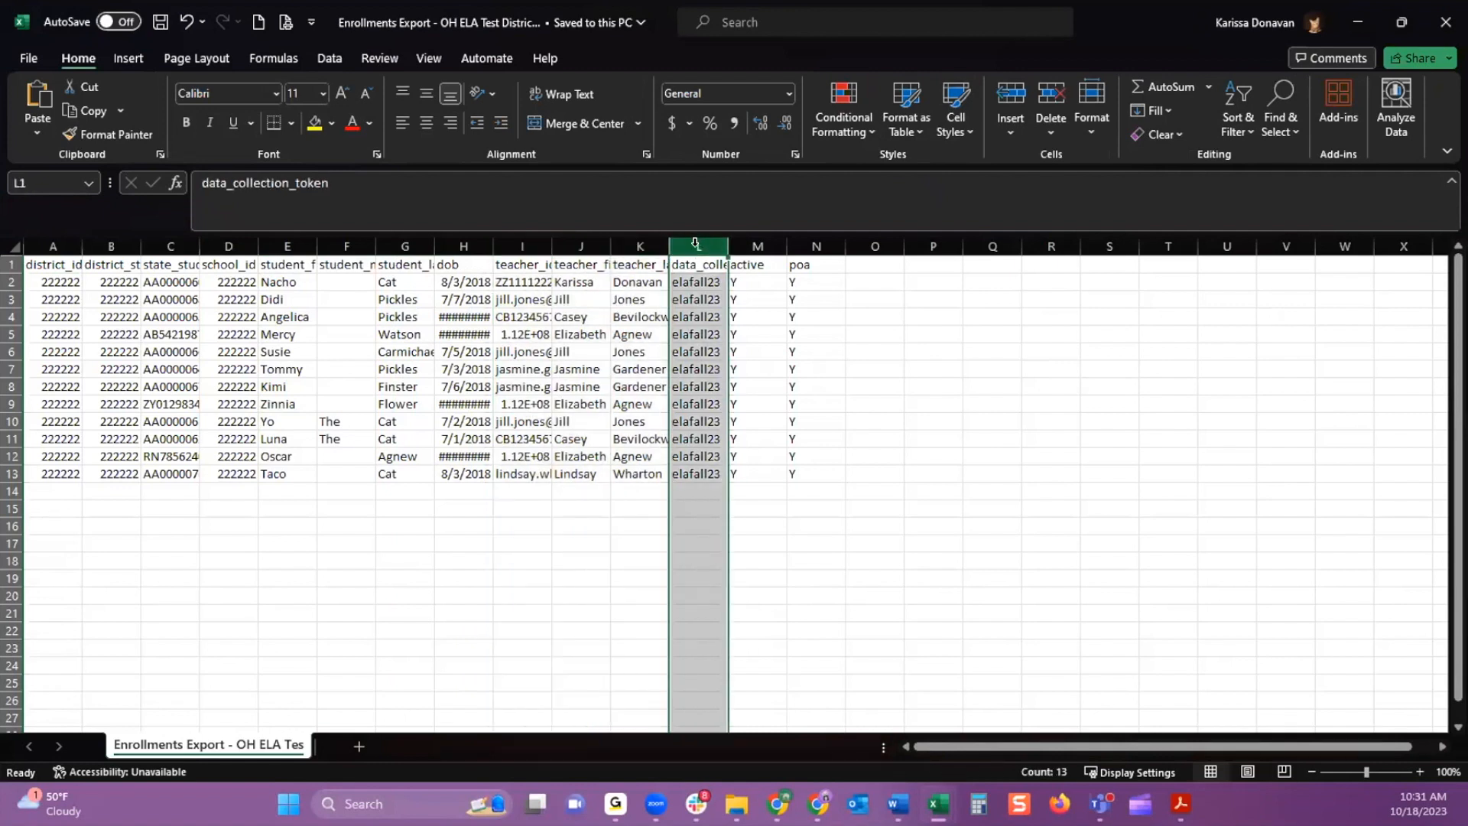
drag(695, 243, 785, 248)
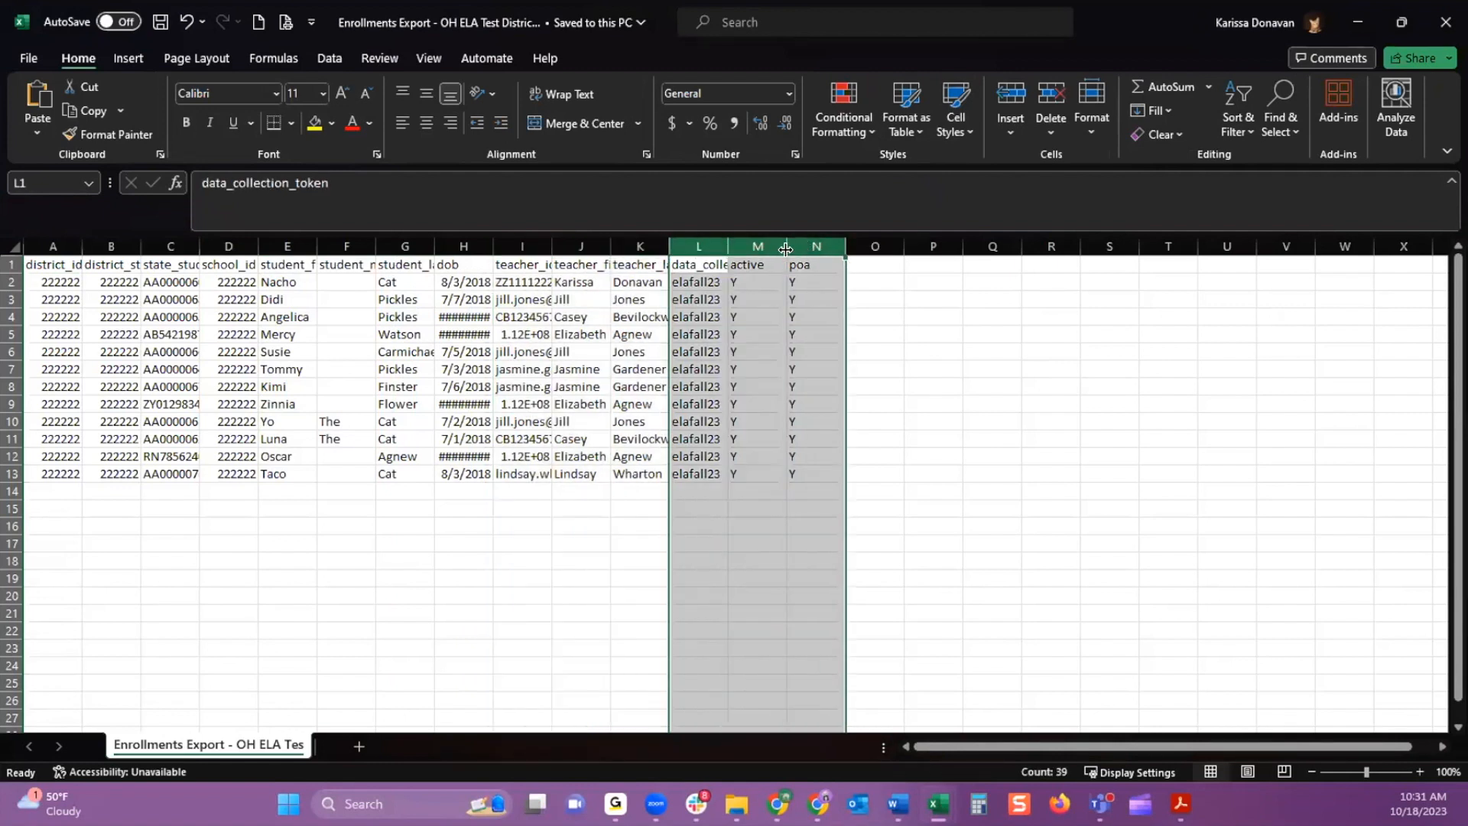
double_click(786, 249)
click(729, 263)
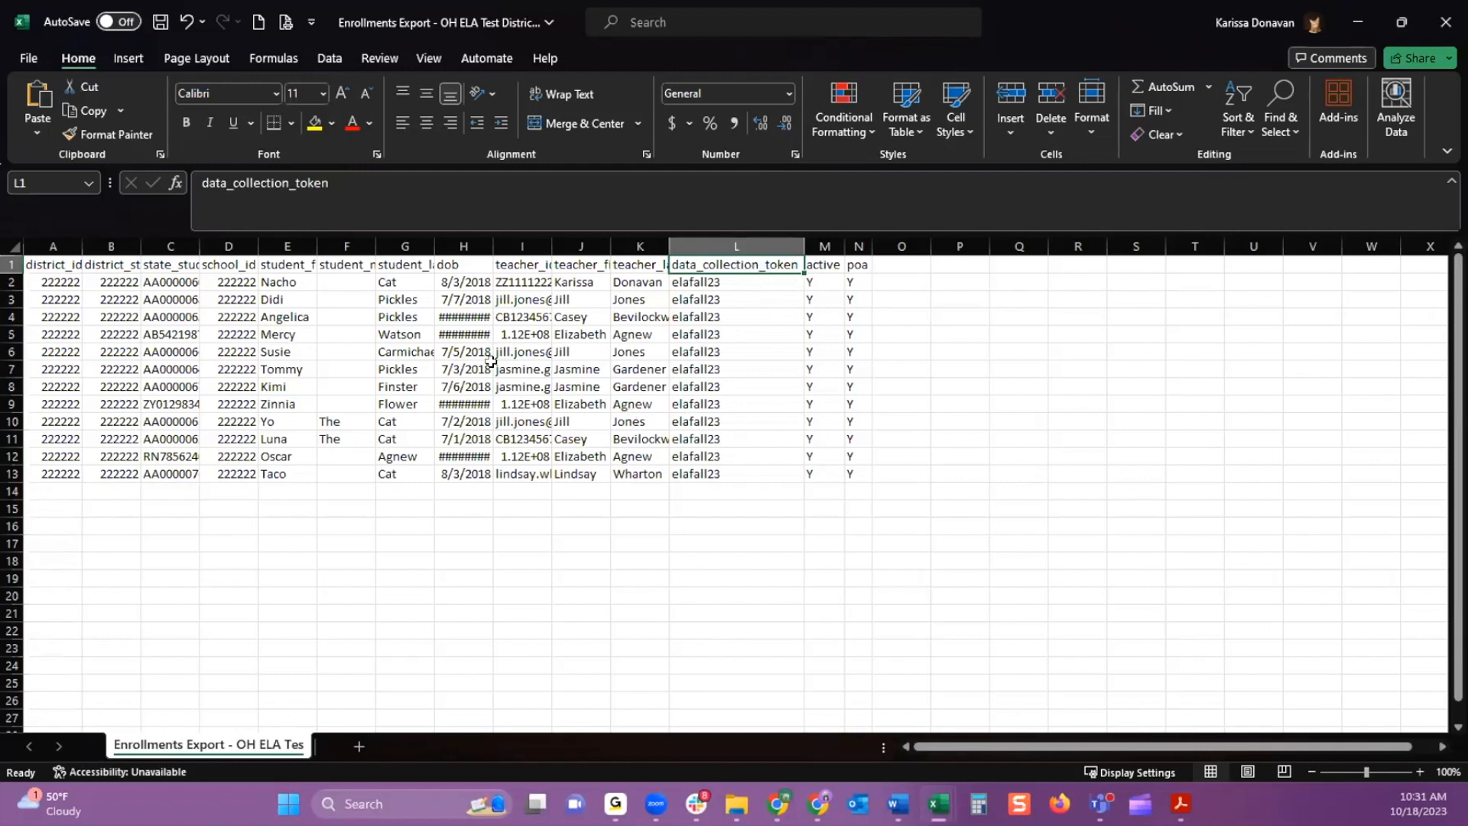
Clear the teacher ID, first name and last name in row 3 and set that row's active value to N
click(825, 244)
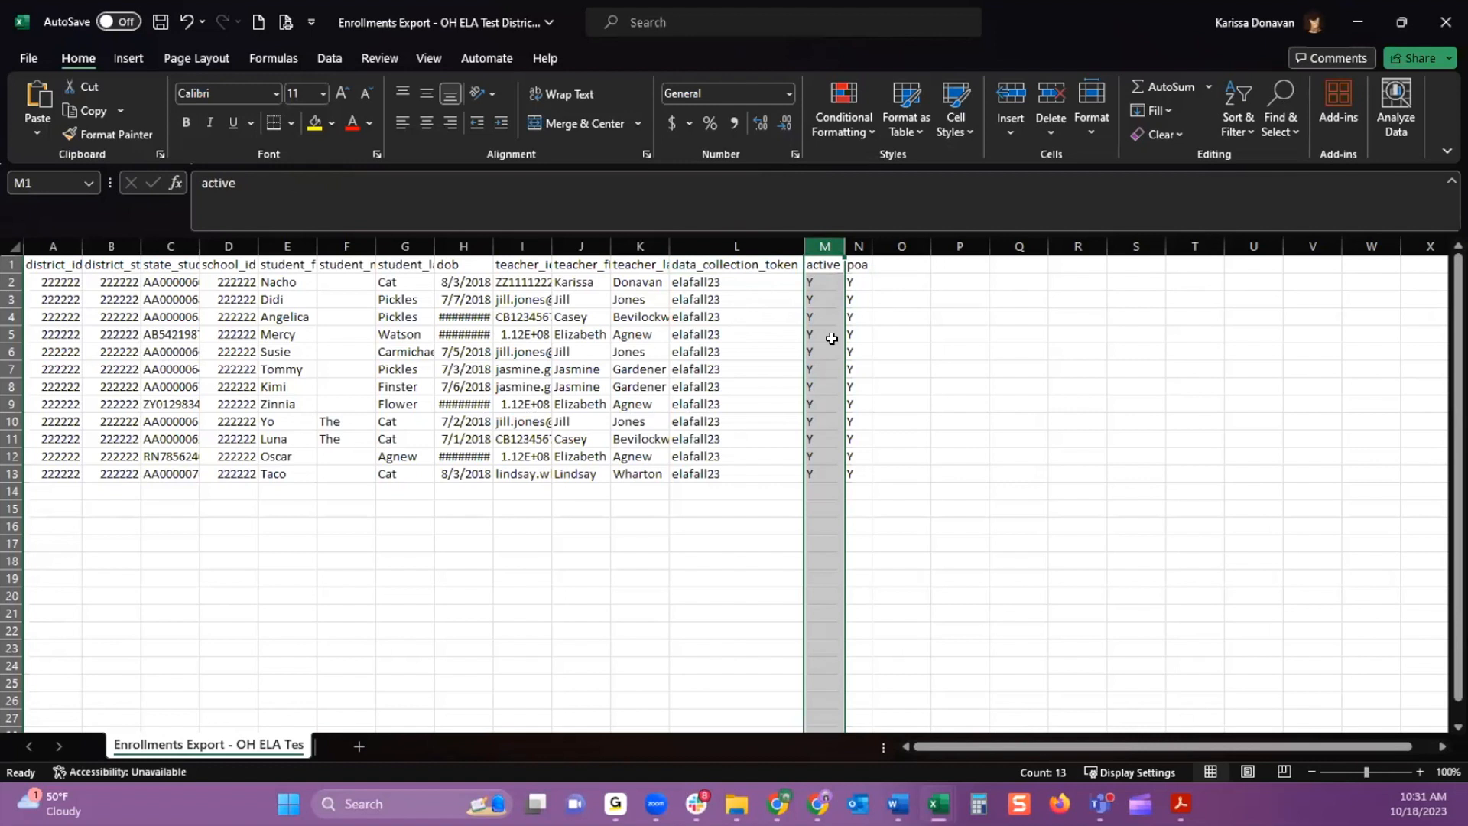
click(823, 300)
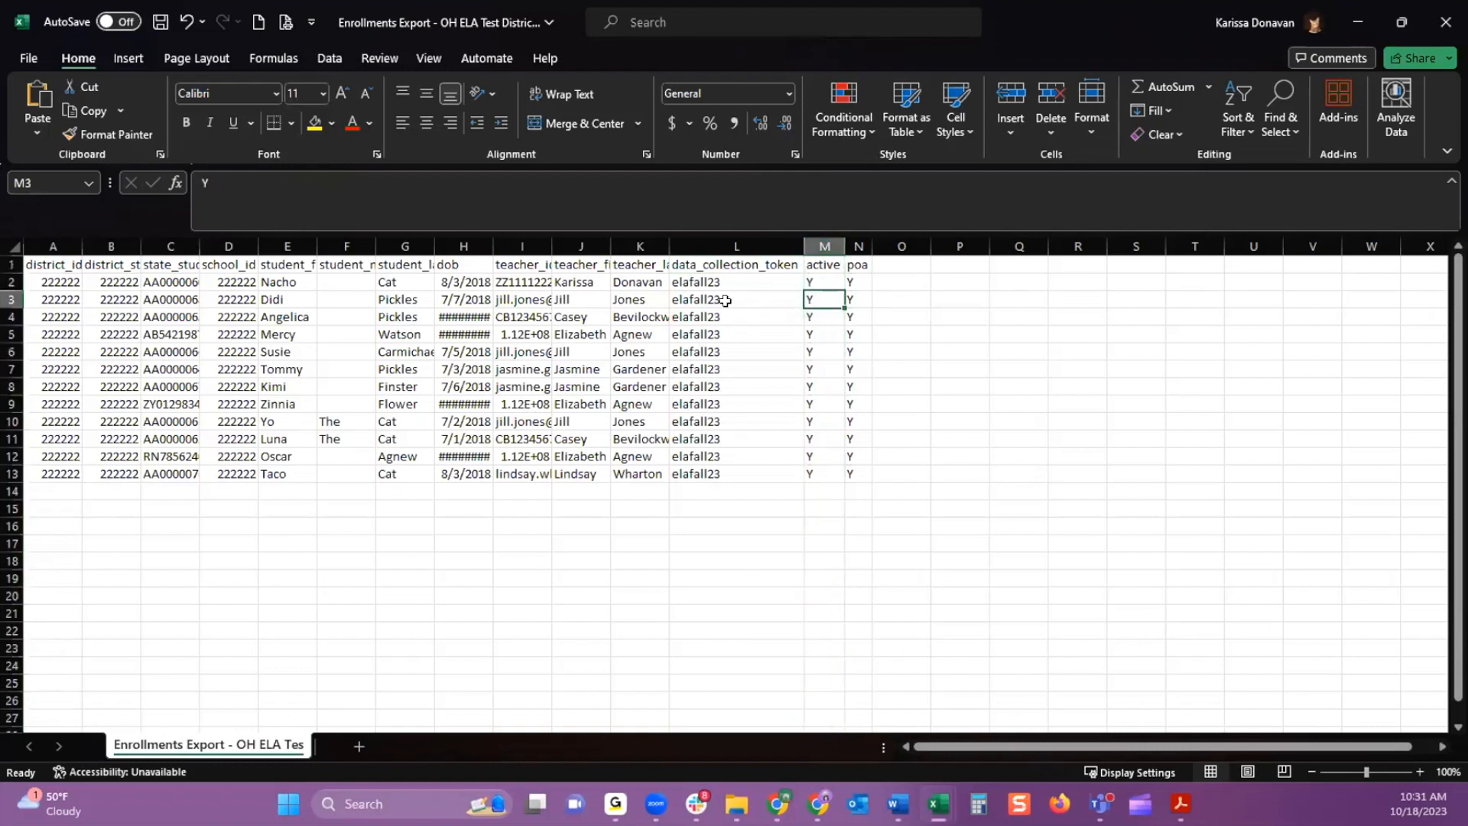
click(572, 300)
drag(535, 300, 634, 301)
key(Delete)
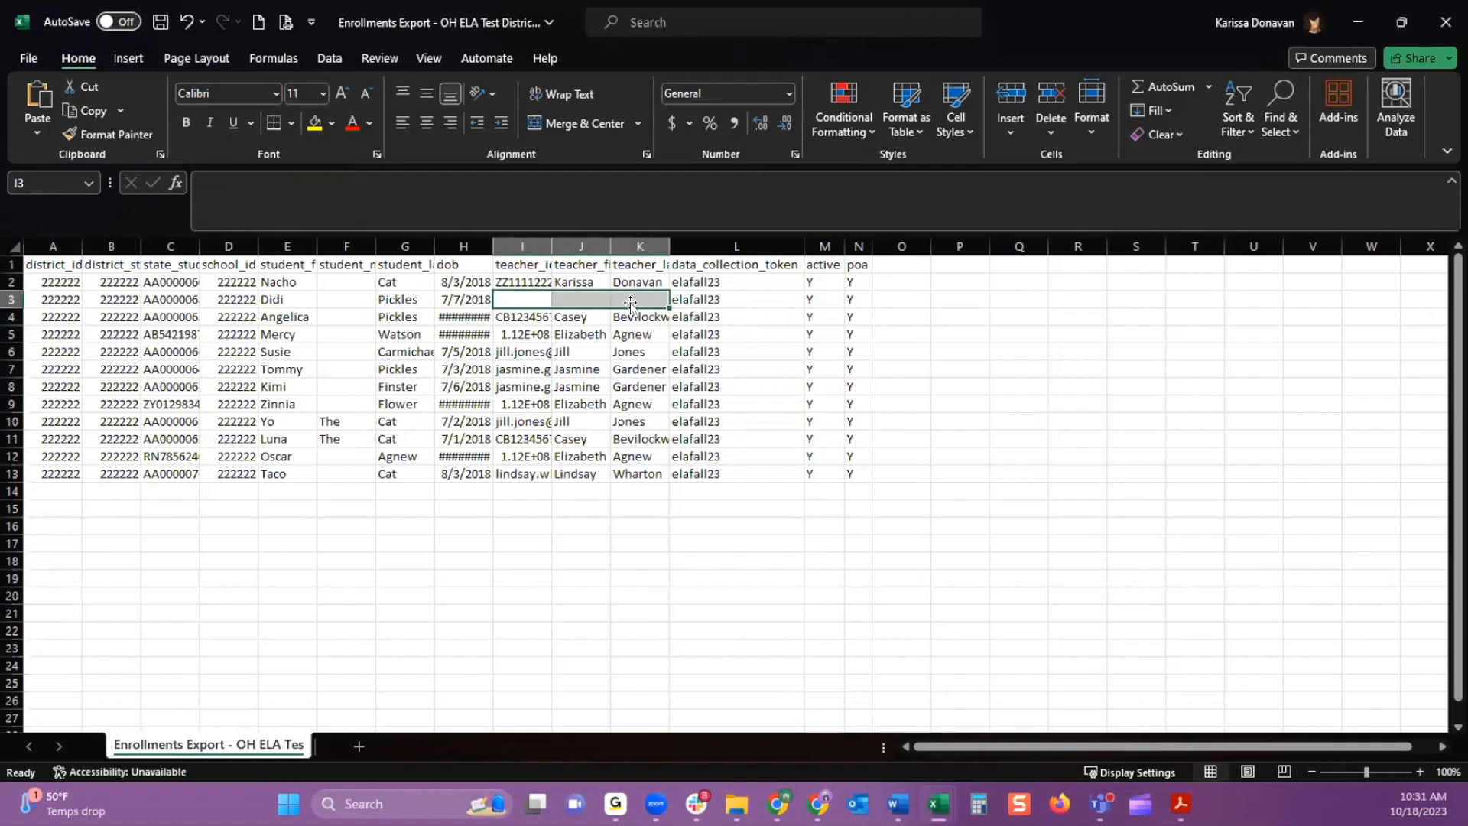
click(808, 300)
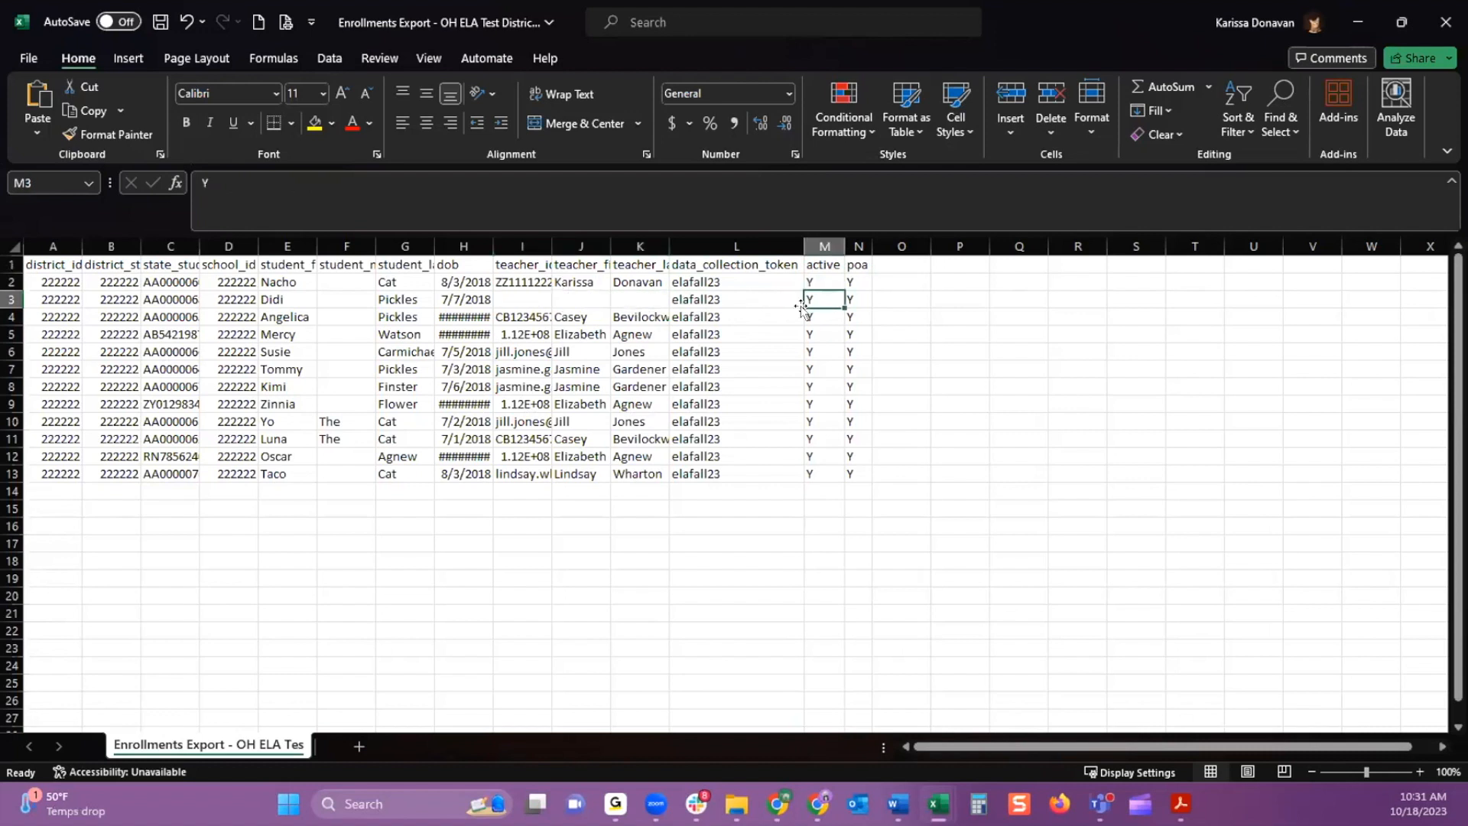
text(N)
key(Return)
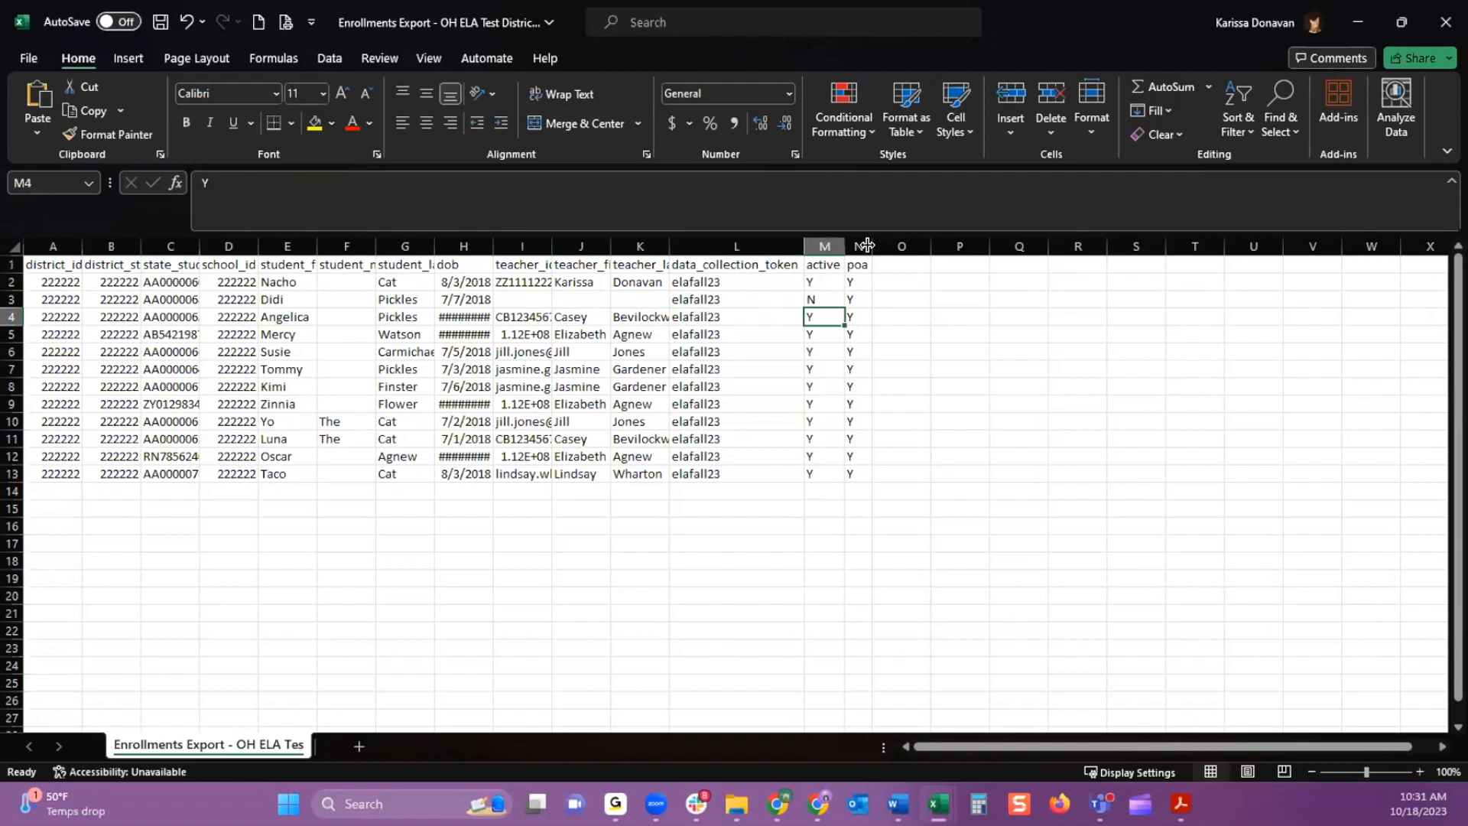
Widen the poa column N slightly and examine its values in the student rows
drag(867, 245, 894, 246)
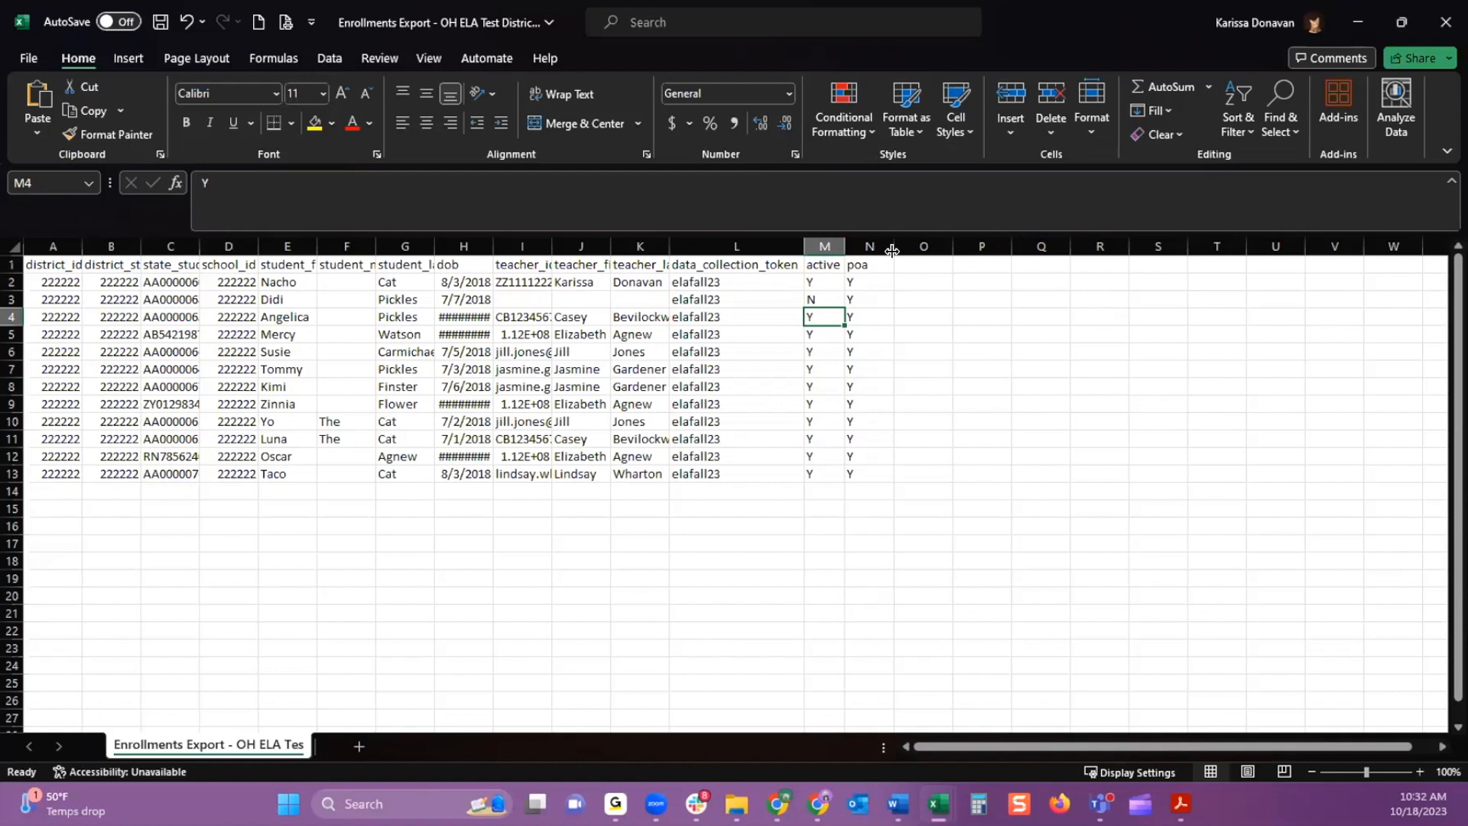
click(860, 279)
click(860, 305)
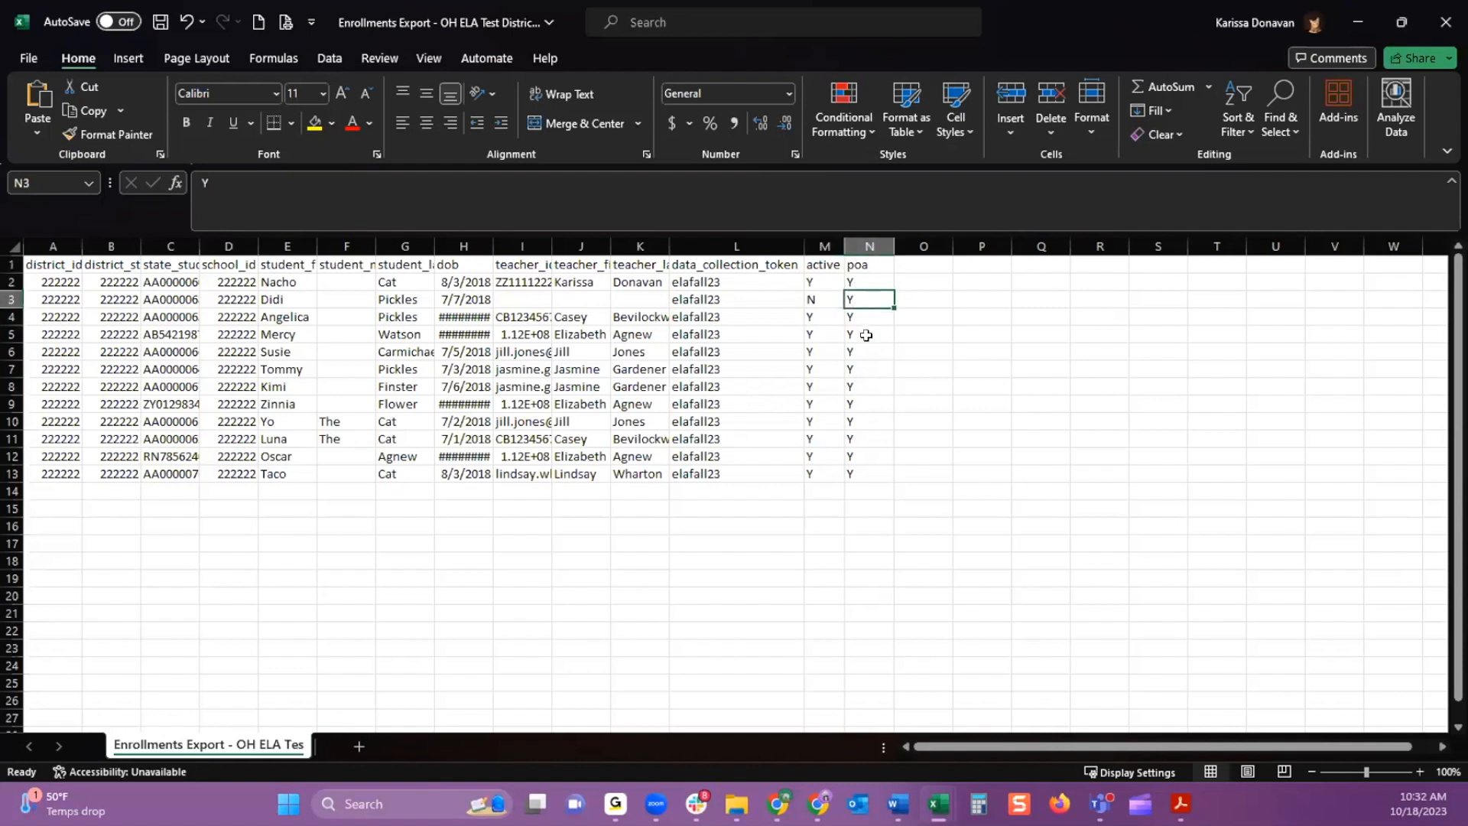
click(867, 335)
click(867, 364)
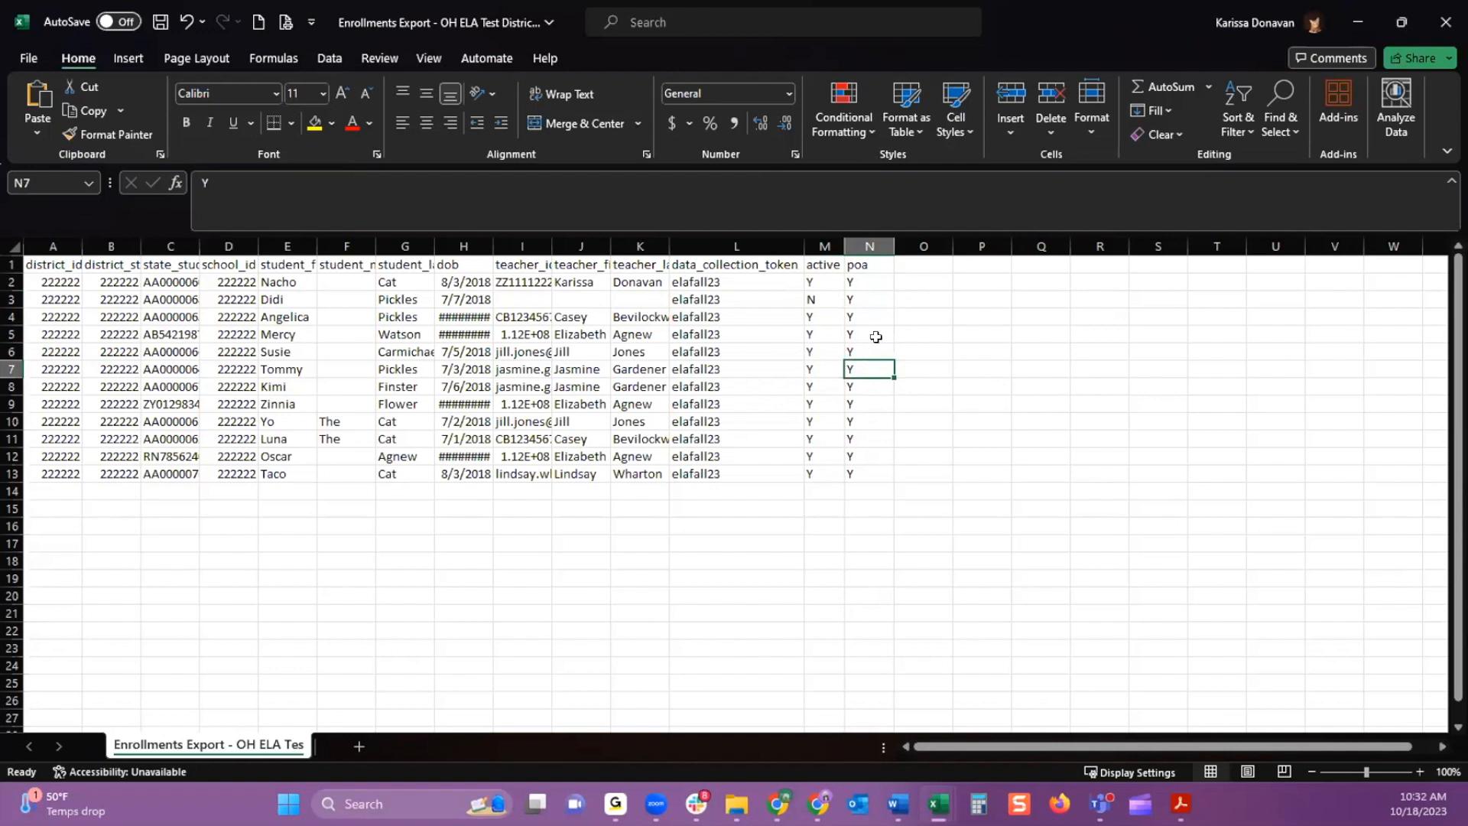
Switch back to Ready for Kindergarten and start a Data Downloads report request with download type Students
click(1352, 21)
click(1356, 22)
click(1397, 231)
scroll(1287, 400, down, 3)
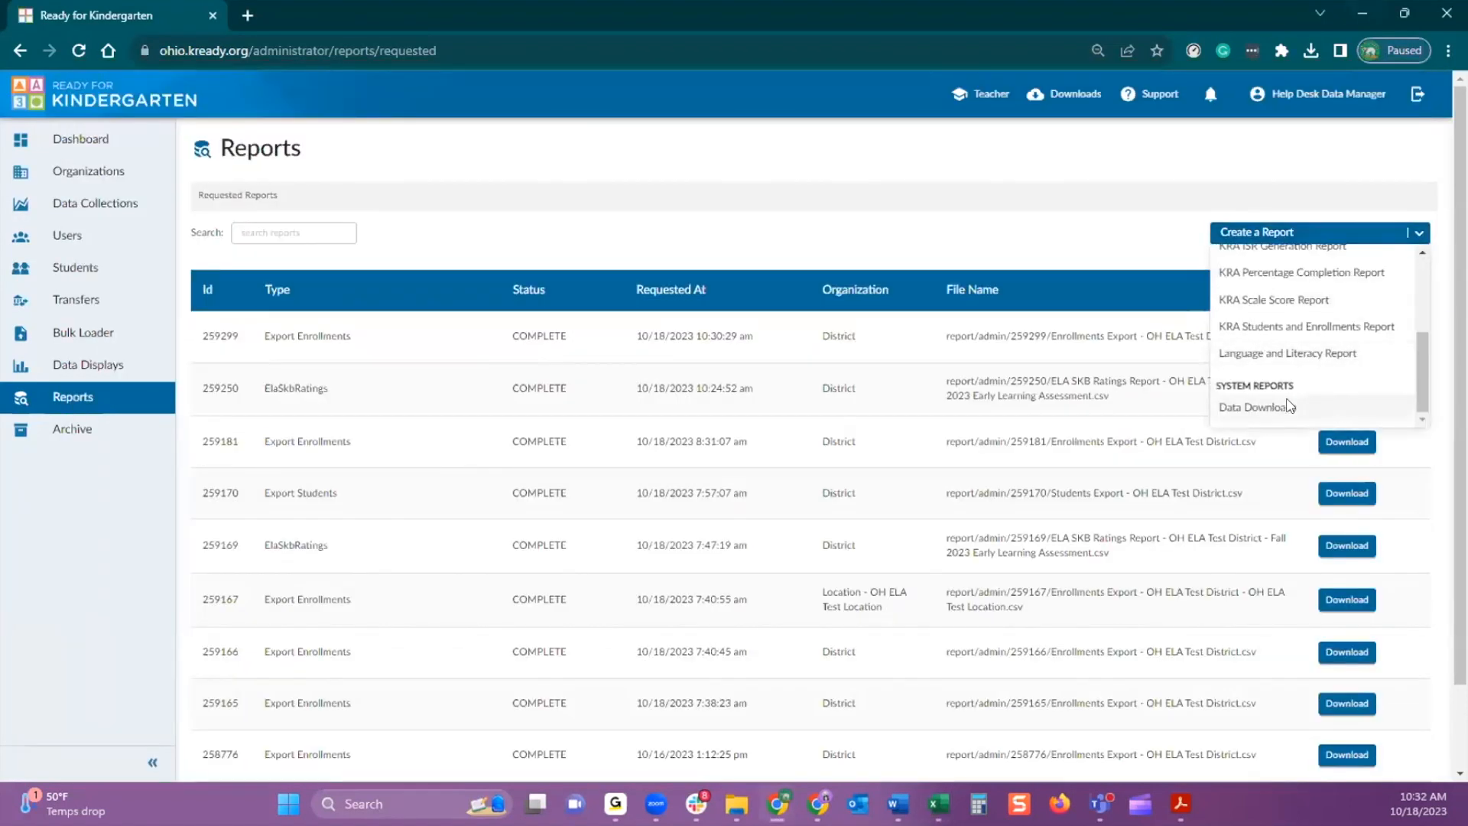
click(1291, 406)
click(578, 337)
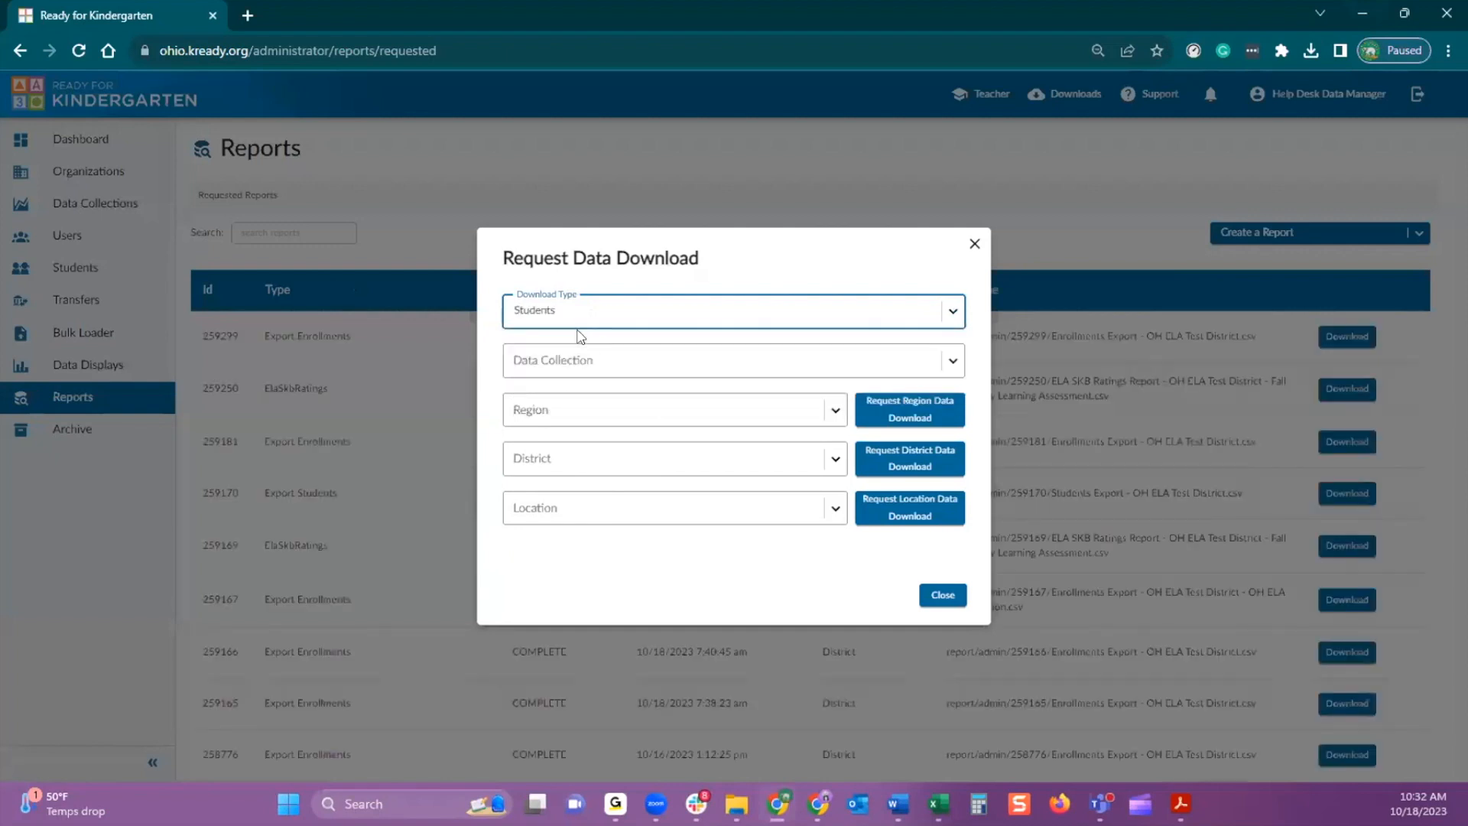
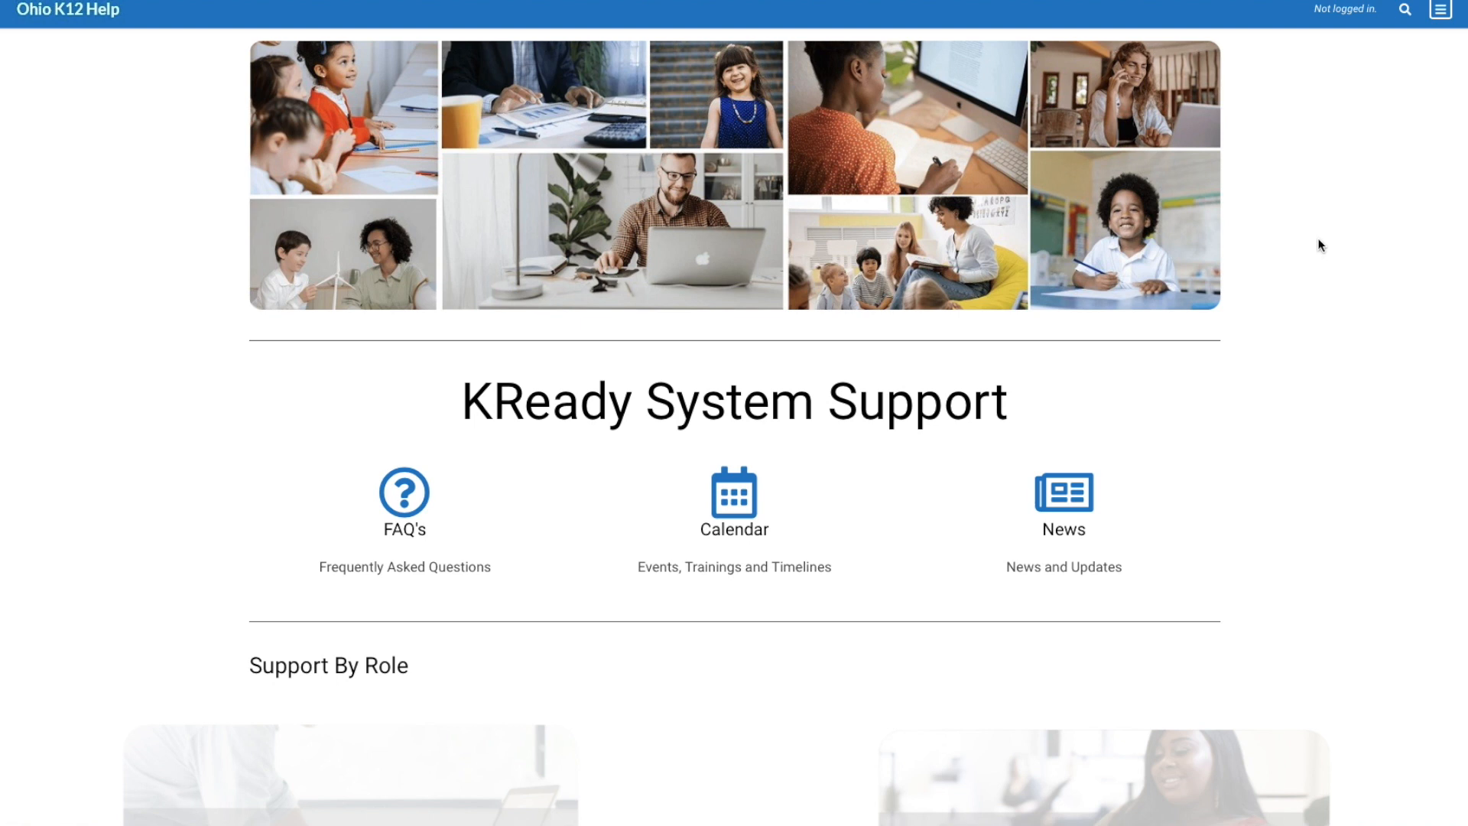
Open the Data Manager Support page and look through its featured resources, training, loading data and student update sections
scroll(1321, 190, down, 5)
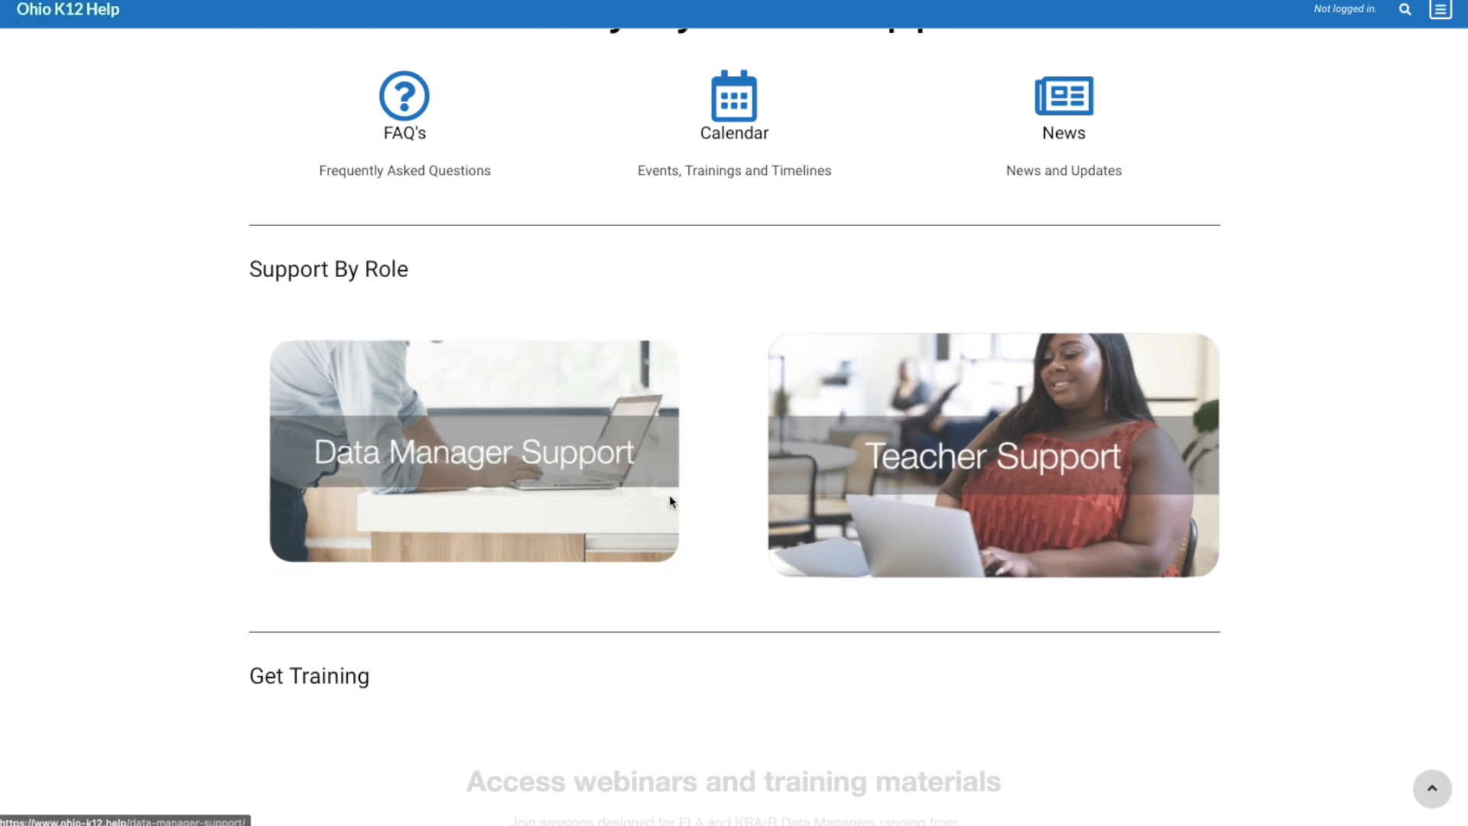
click(670, 498)
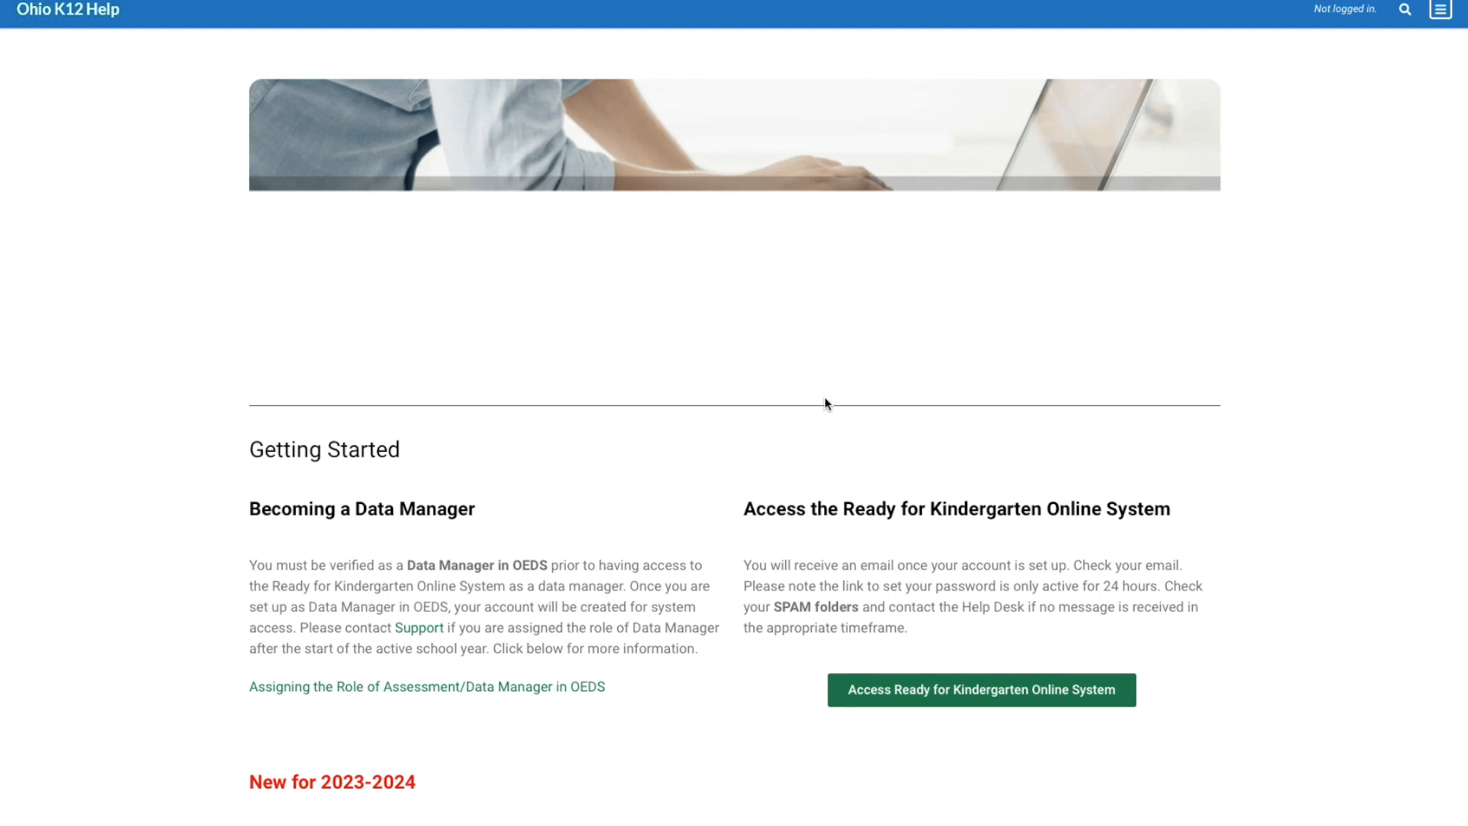
scroll(1213, 404, down, 5)
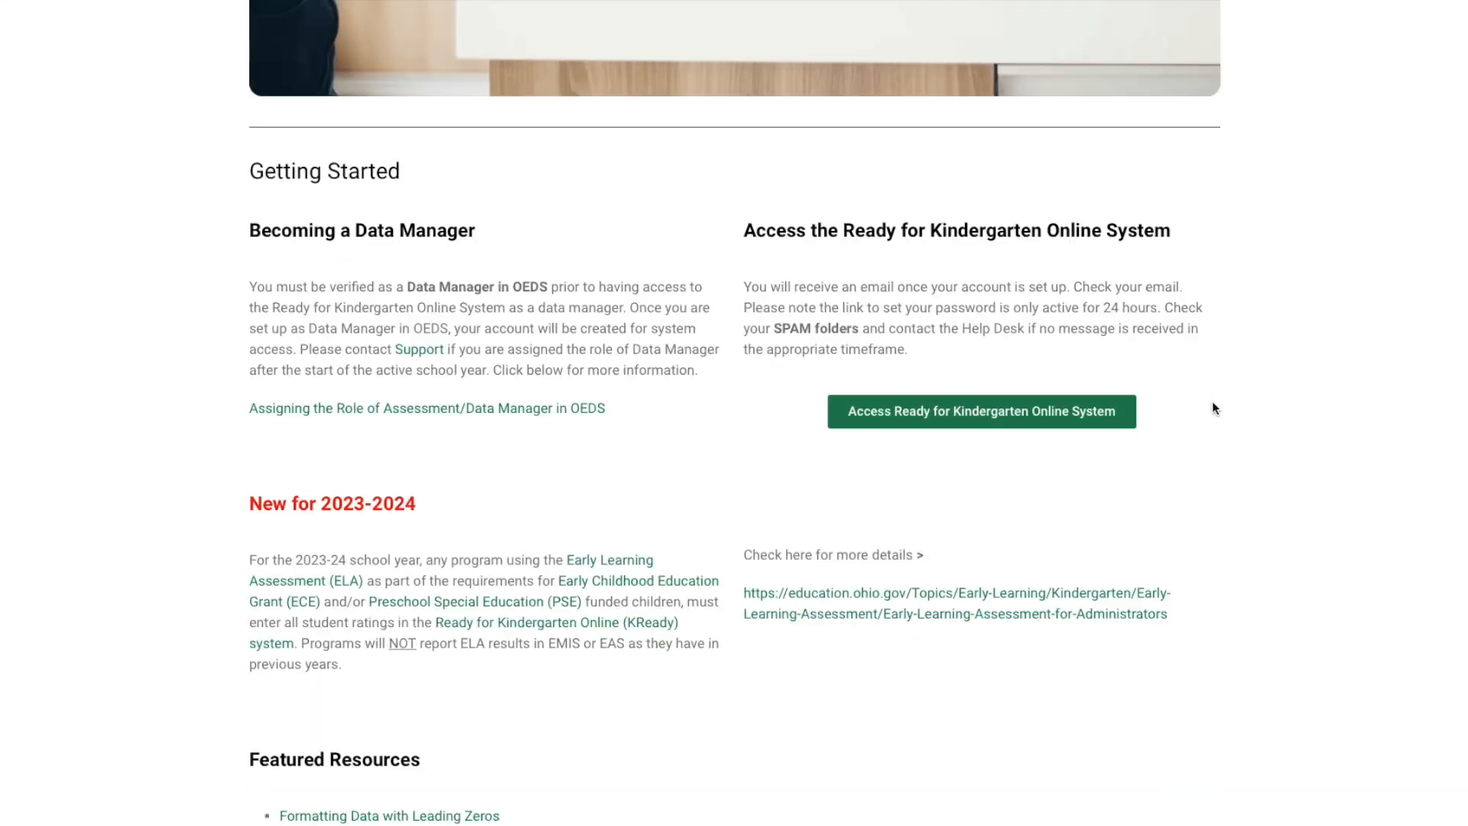
scroll(1247, 422, down, 4)
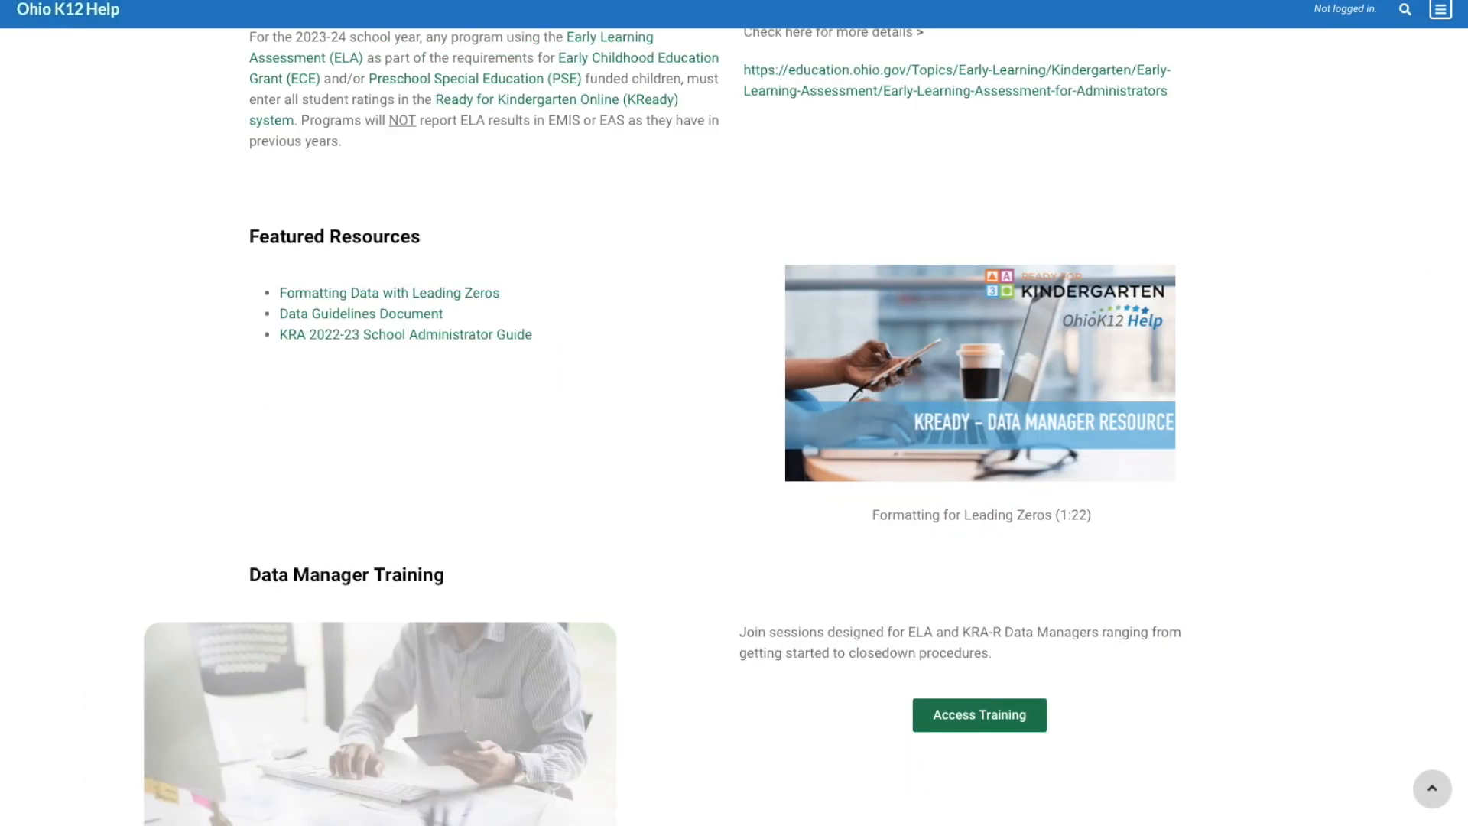
scroll(1456, 275, down, 8)
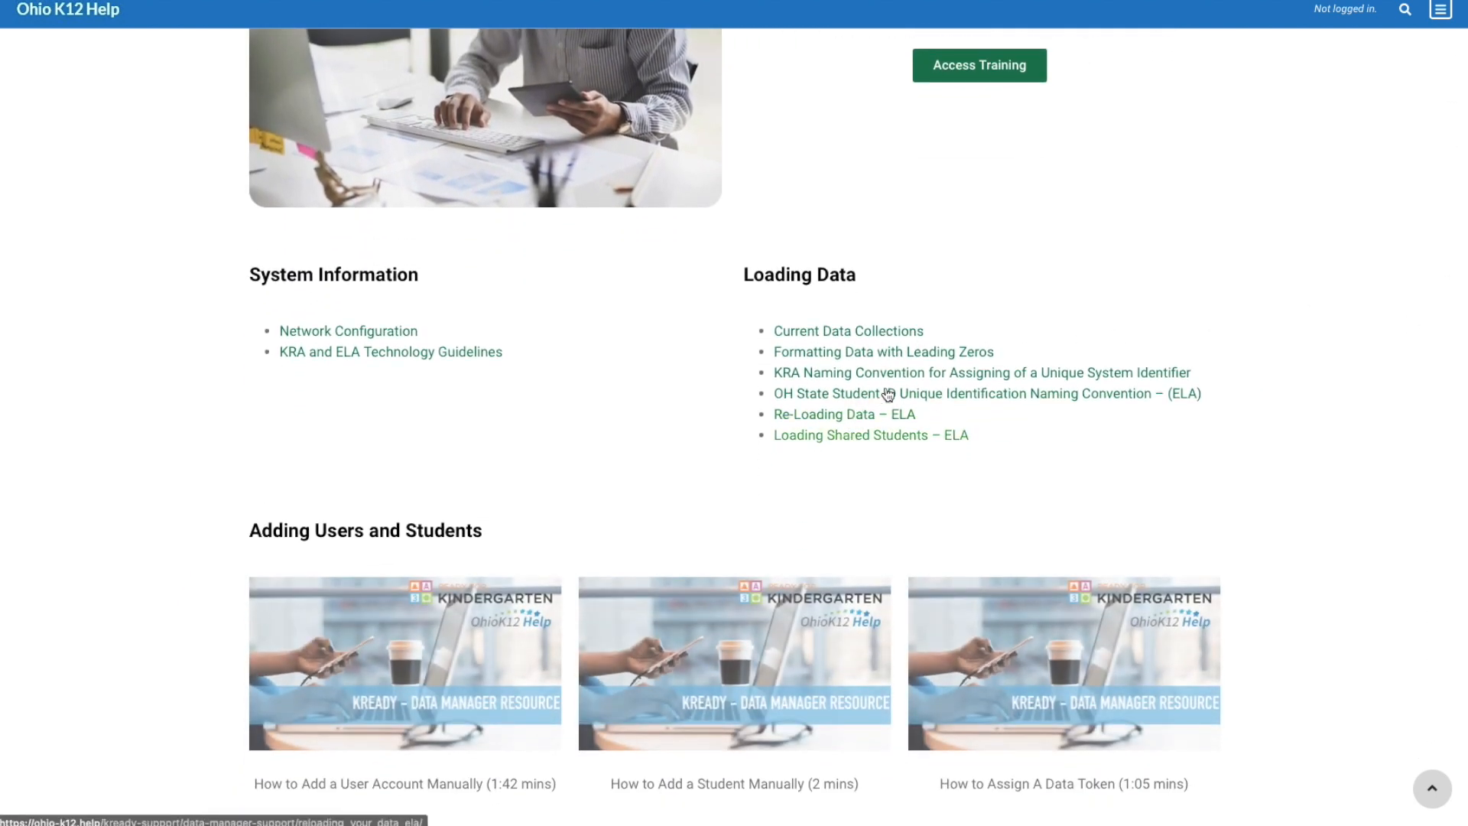
drag(1458, 275, 1367, 502)
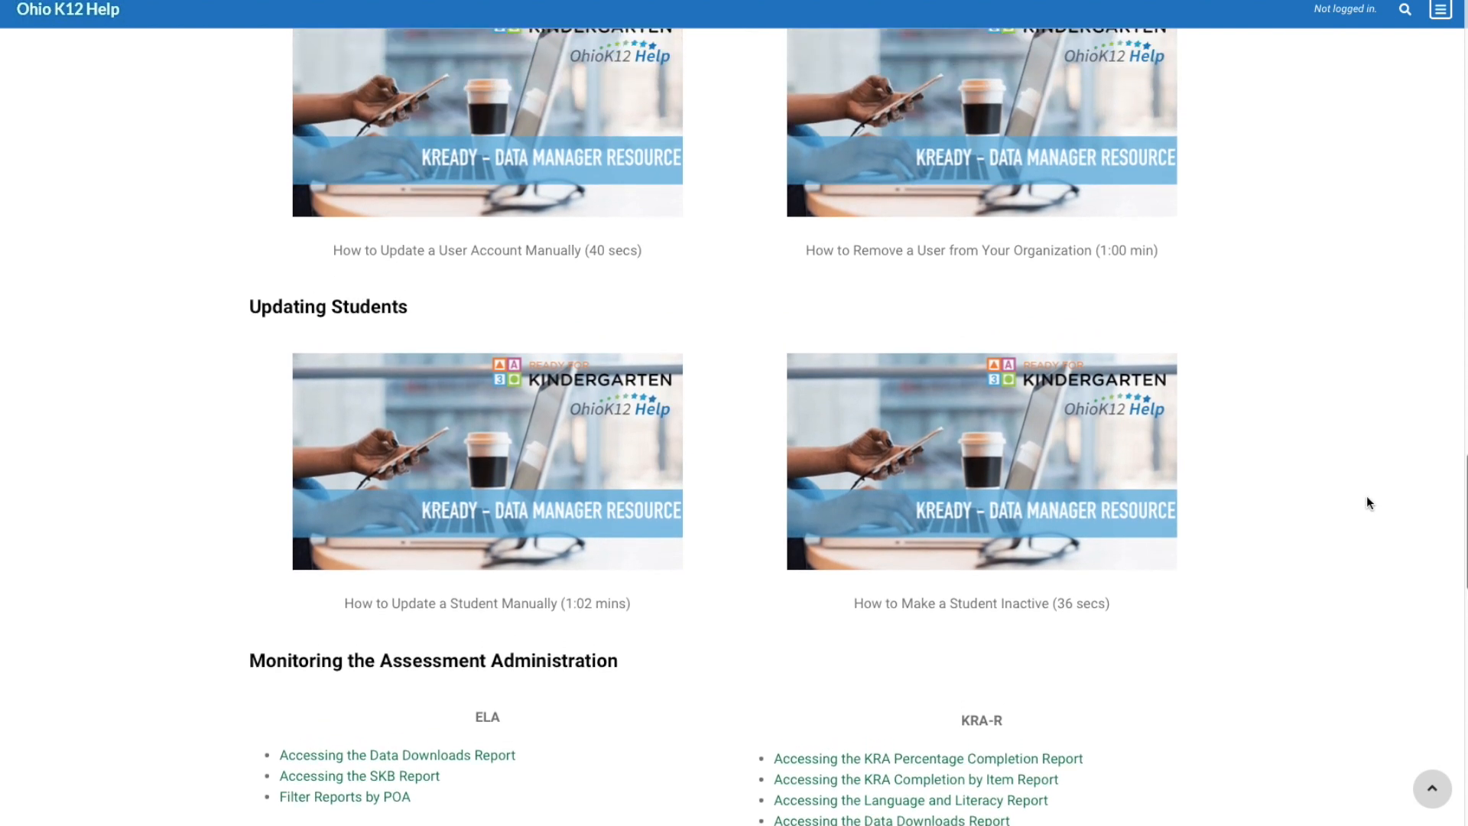
drag(1462, 489, 1453, 271)
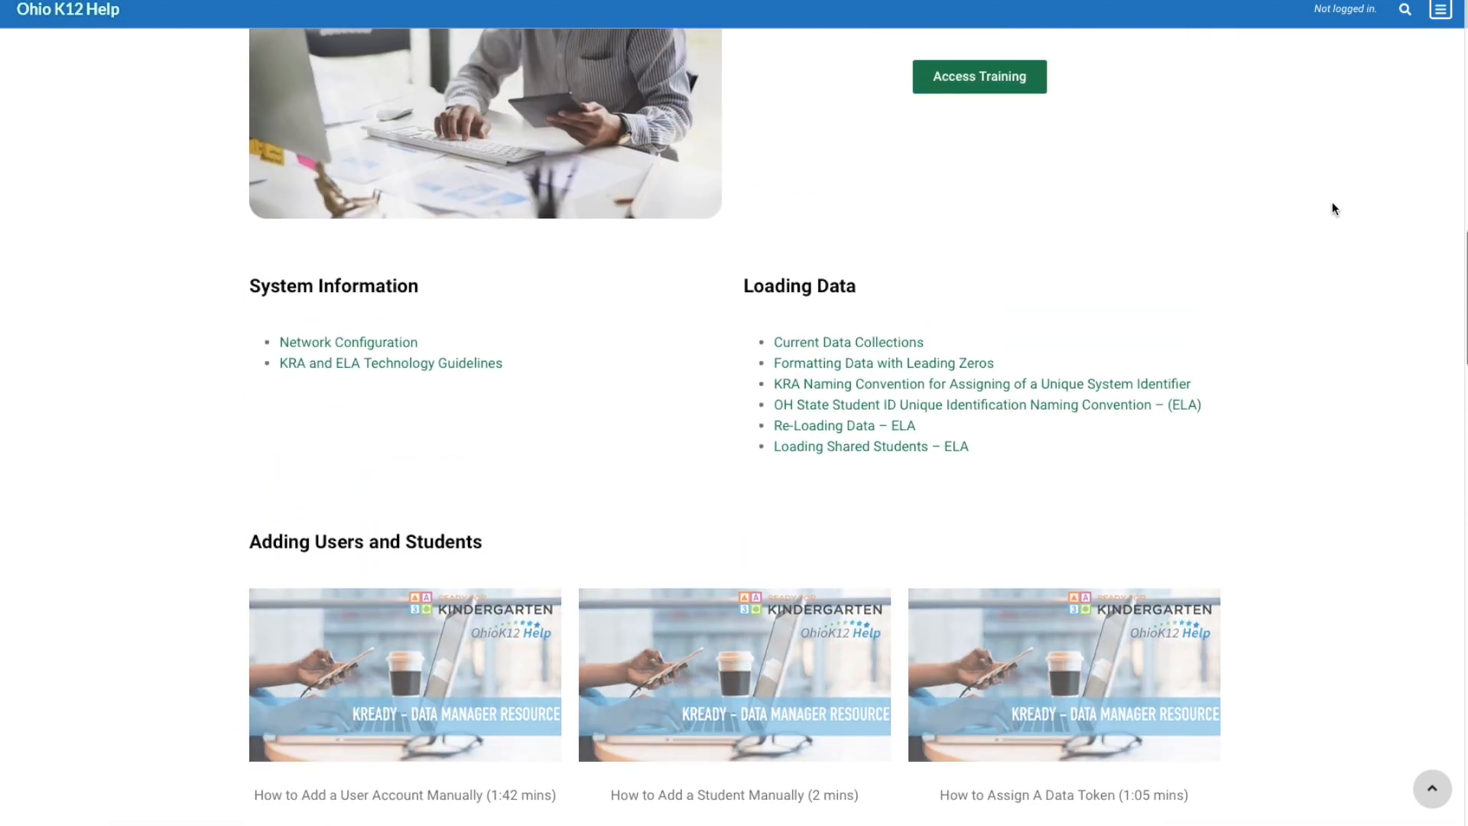
Open the Loading Shared Students – ELA guide and read Scenario 1, Scenario 2 and the special note
click(896, 451)
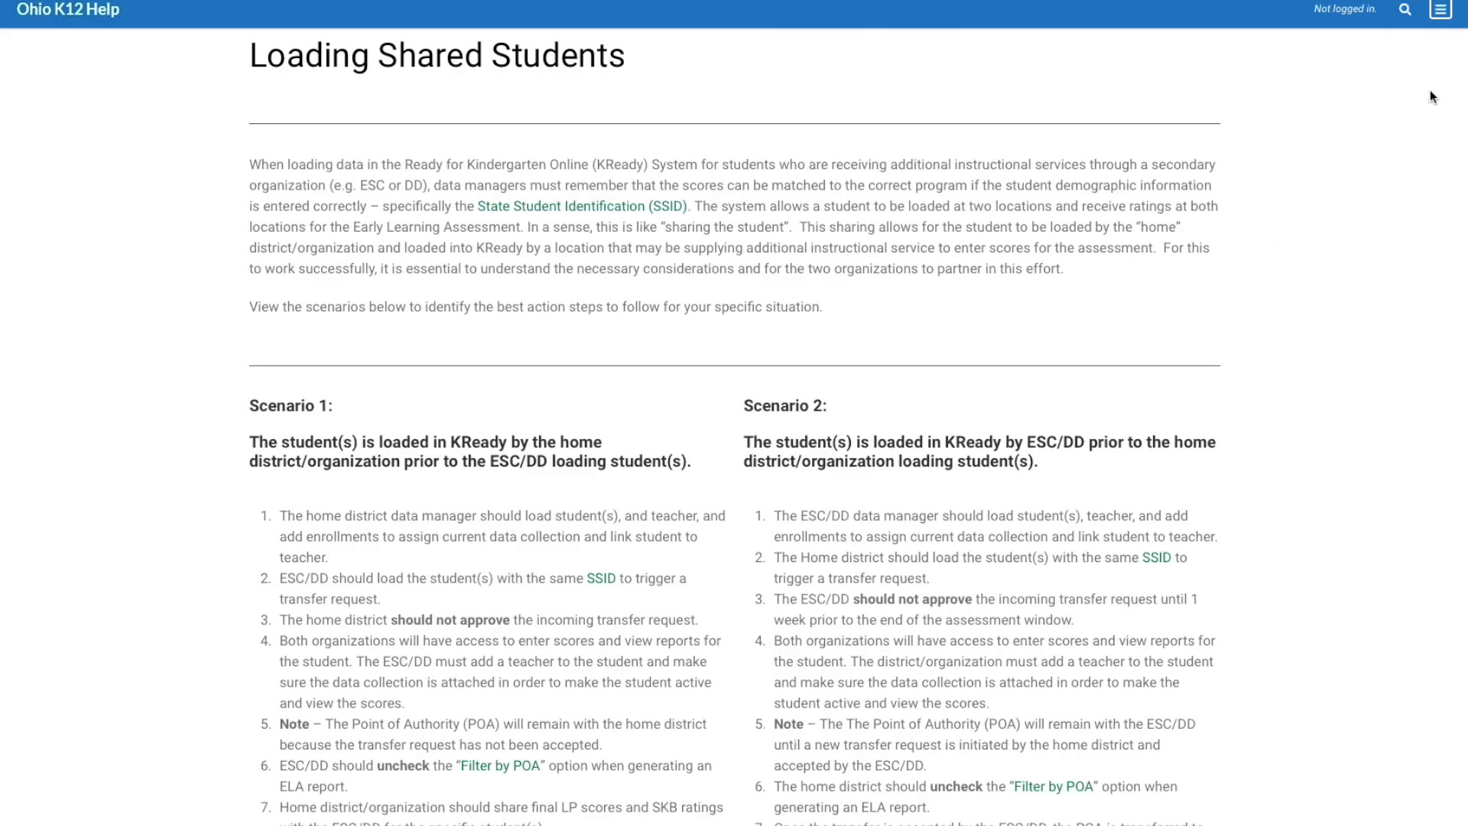
scroll(1429, 98, down, 3)
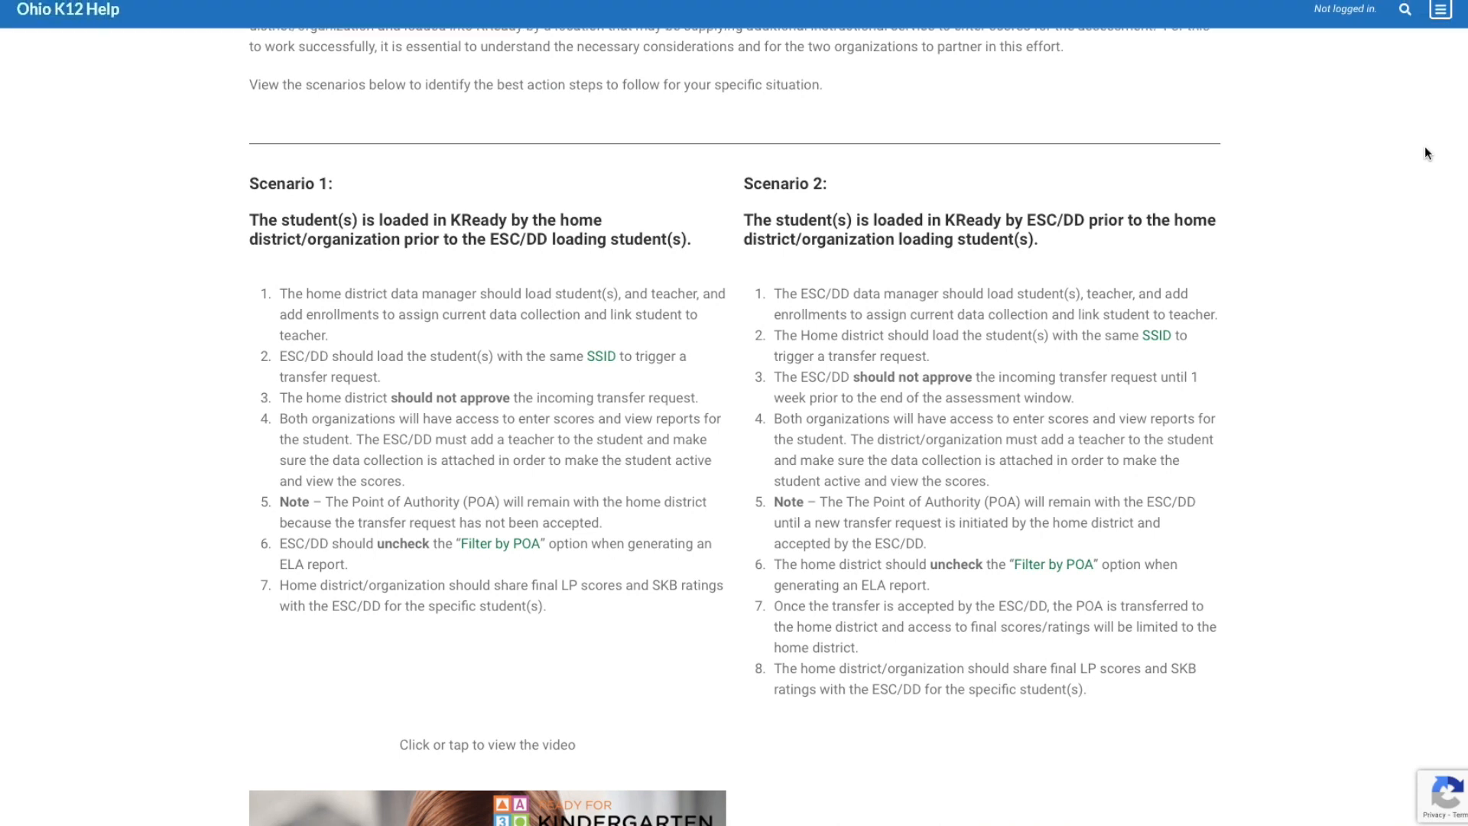
scroll(1424, 147, down, 1)
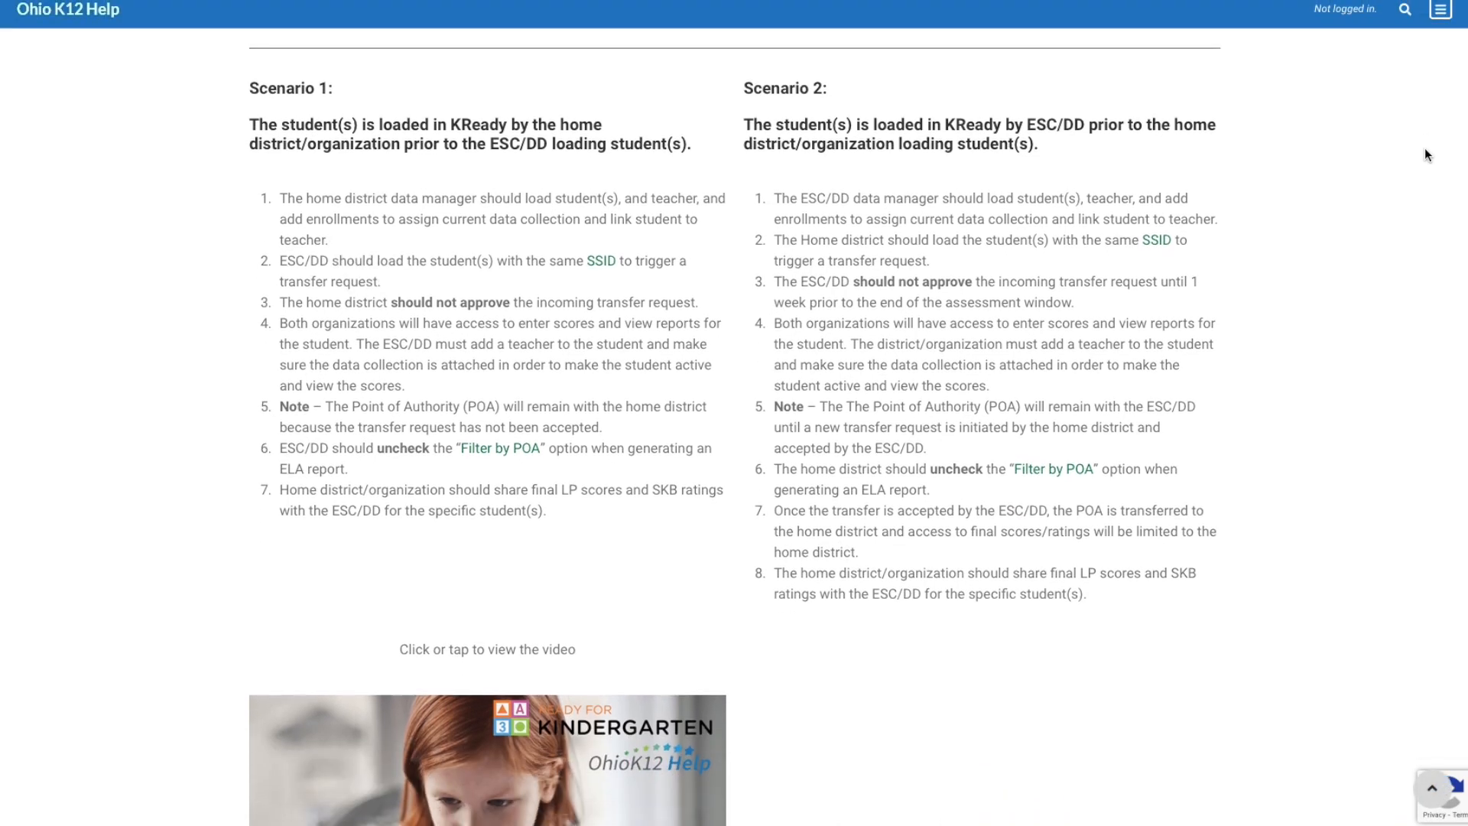
scroll(1424, 156, down, 1)
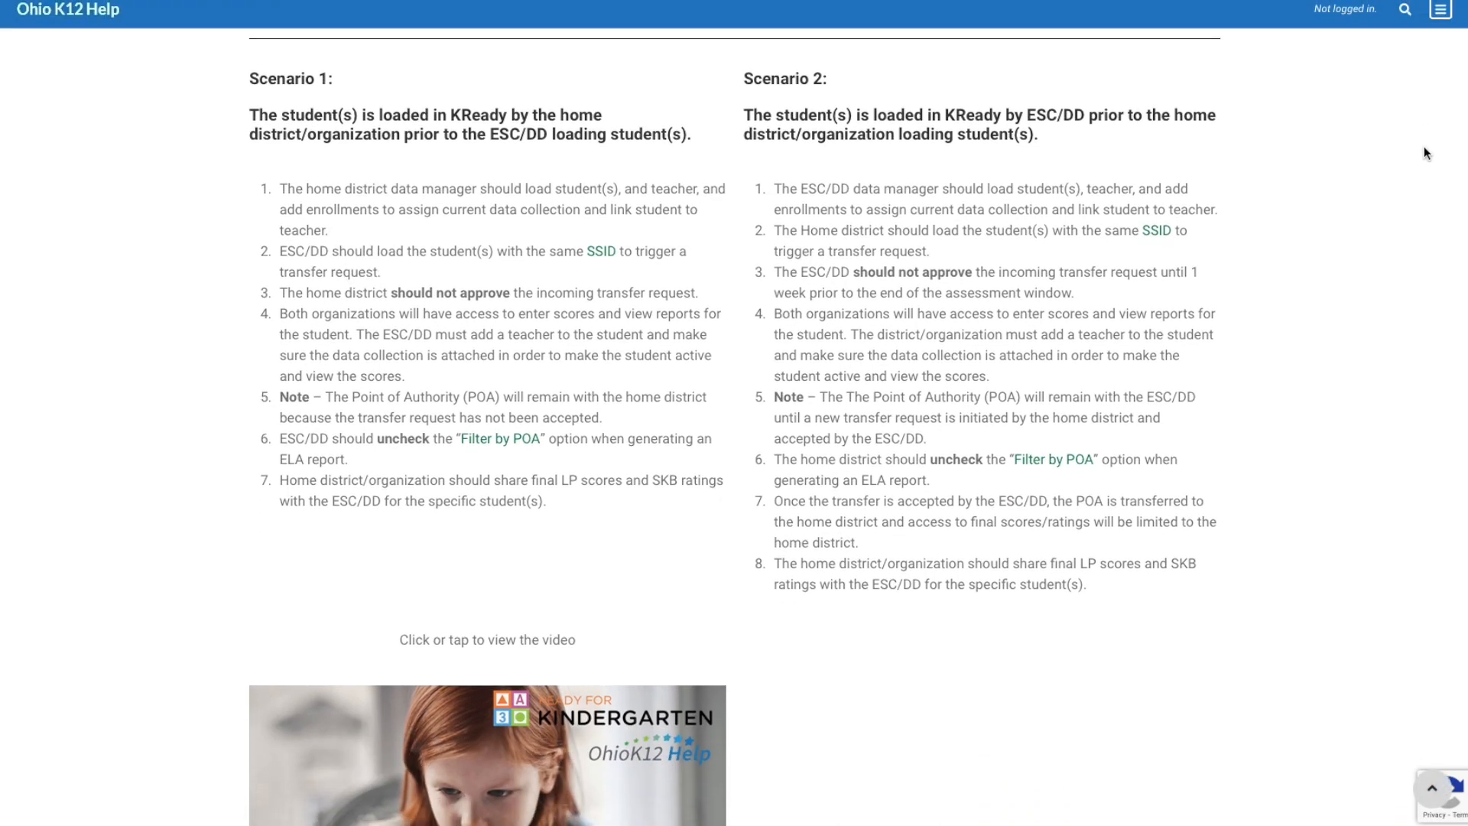
scroll(1422, 143, down, 1)
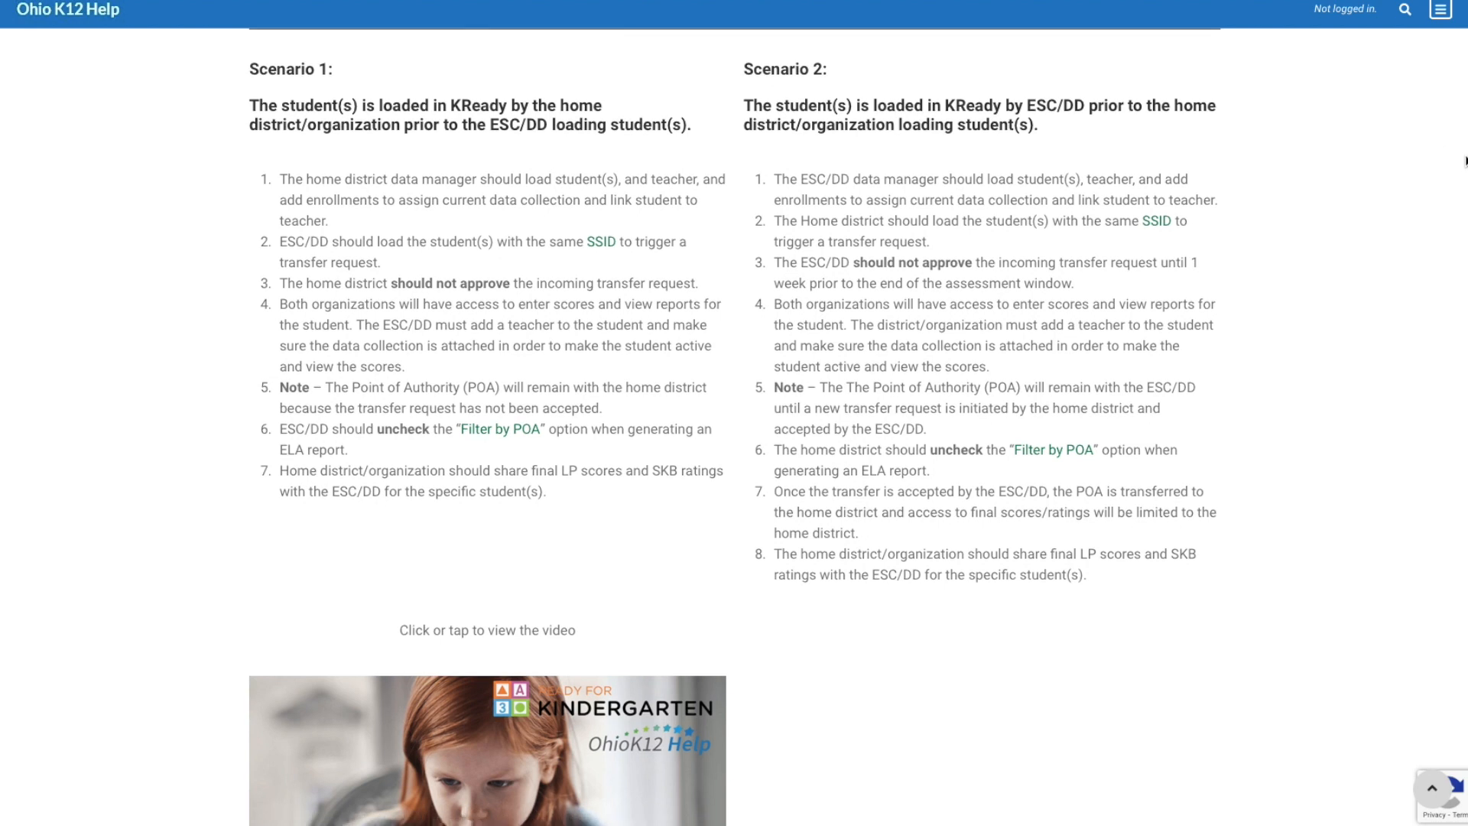
scroll(1464, 176, down, 1)
scroll(1463, 172, up, 1)
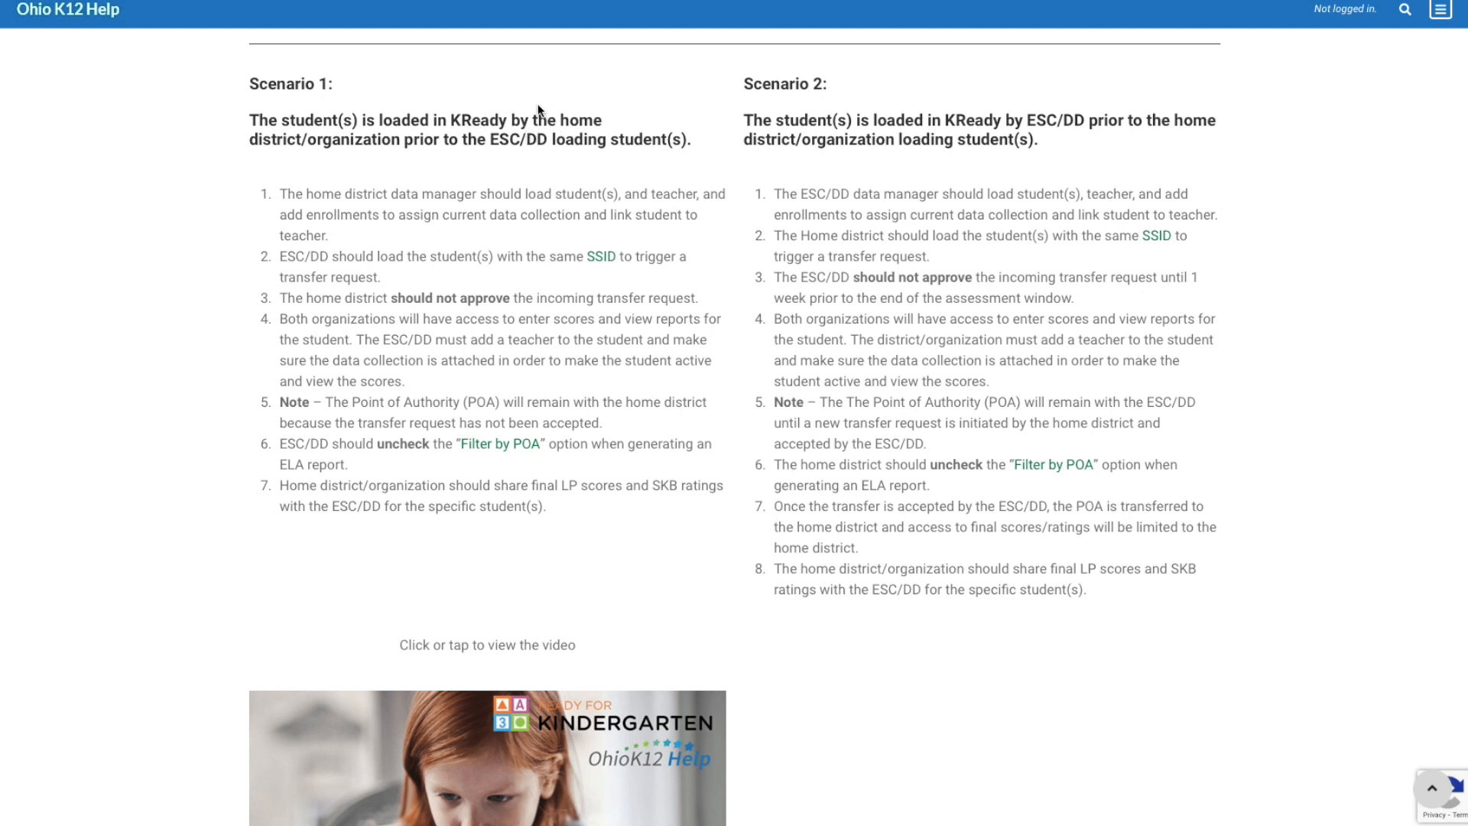
scroll(518, 145, down, 1)
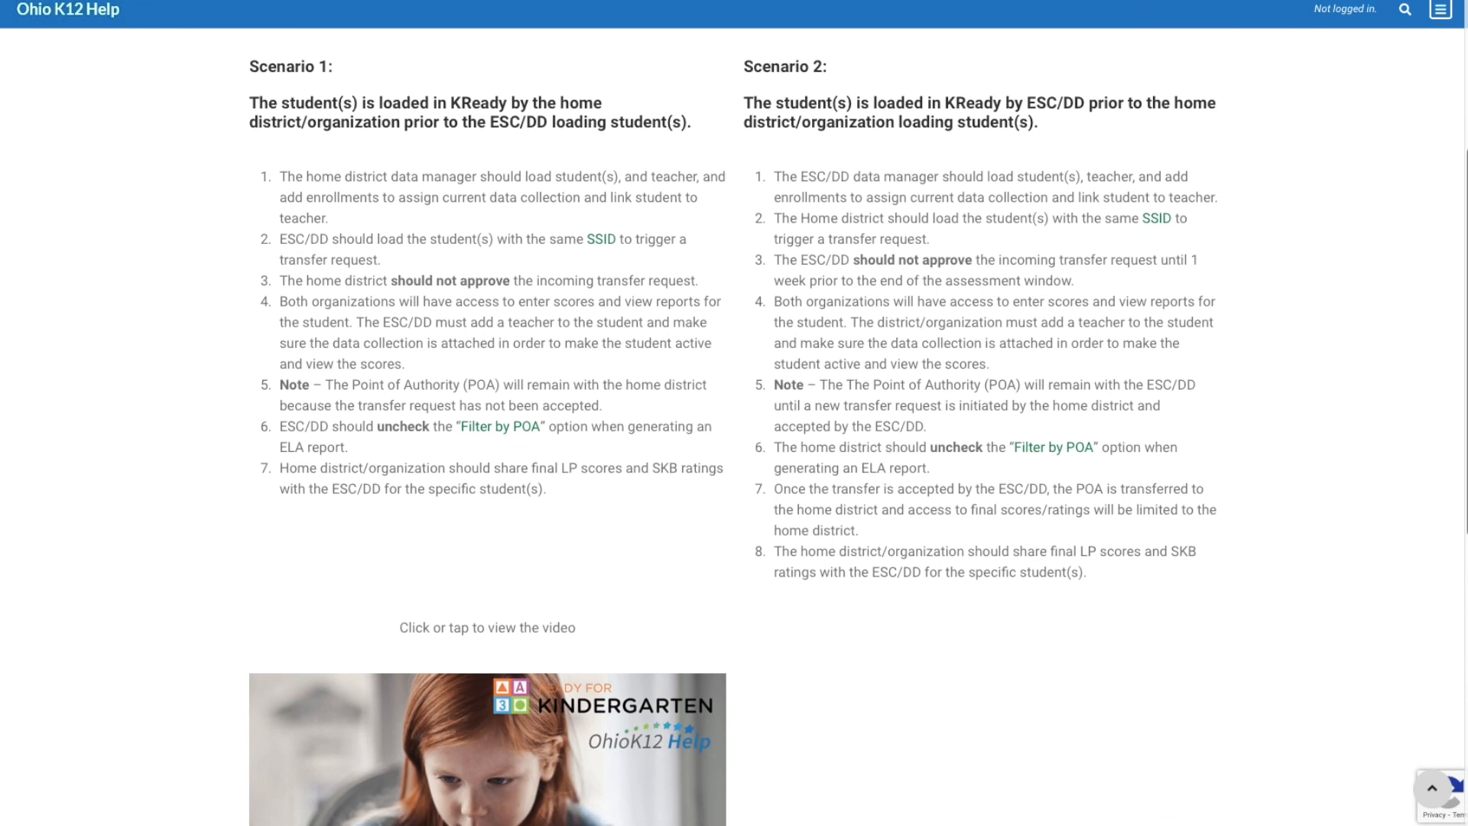
scroll(734, 413, down, 1)
drag(1466, 210, 1369, 509)
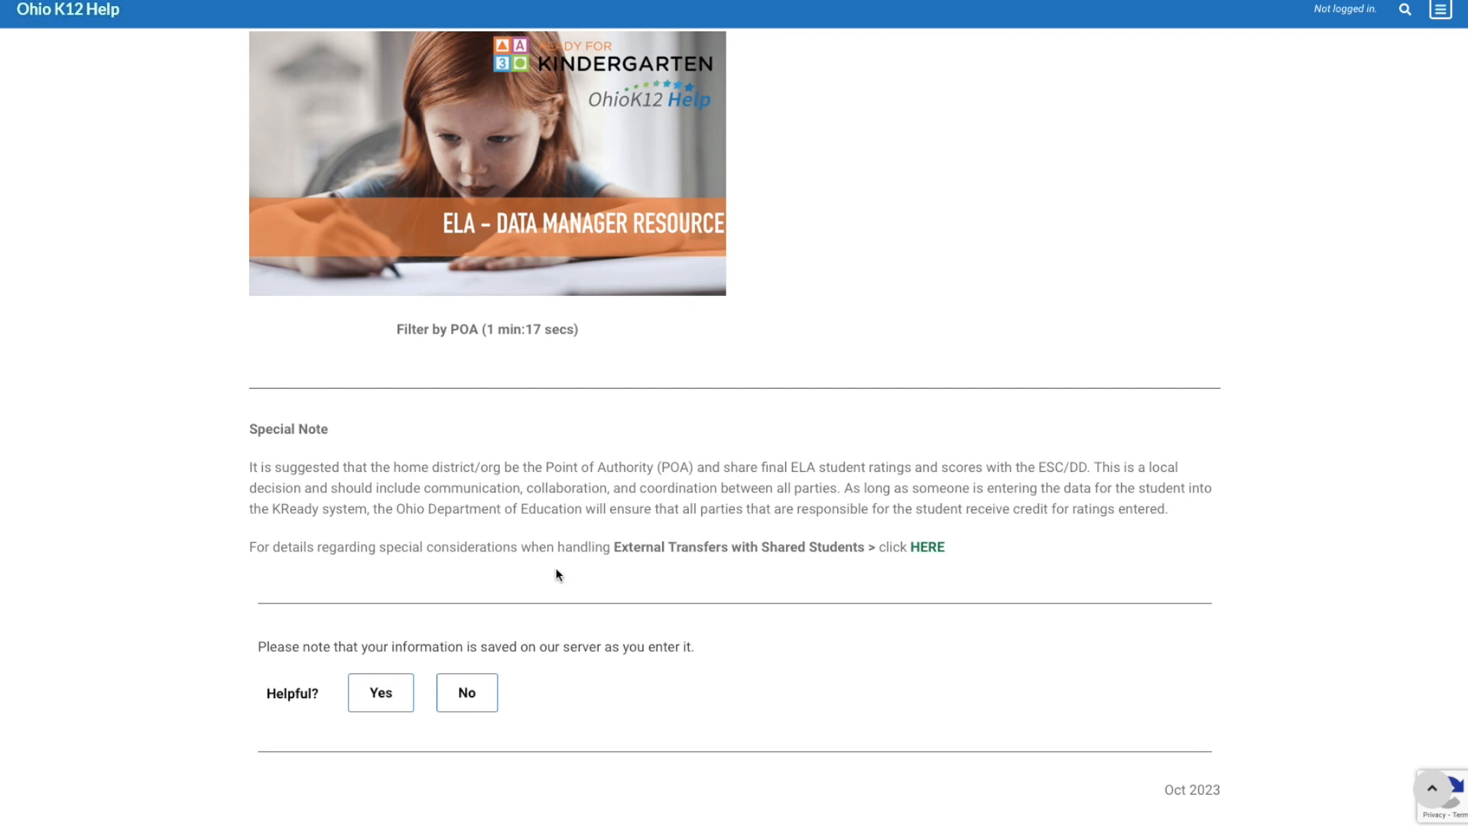
Open the details on External Transfers with Shared Students and read the Transfers page through to the ELA transfer examples
drag(612, 547, 869, 570)
click(798, 591)
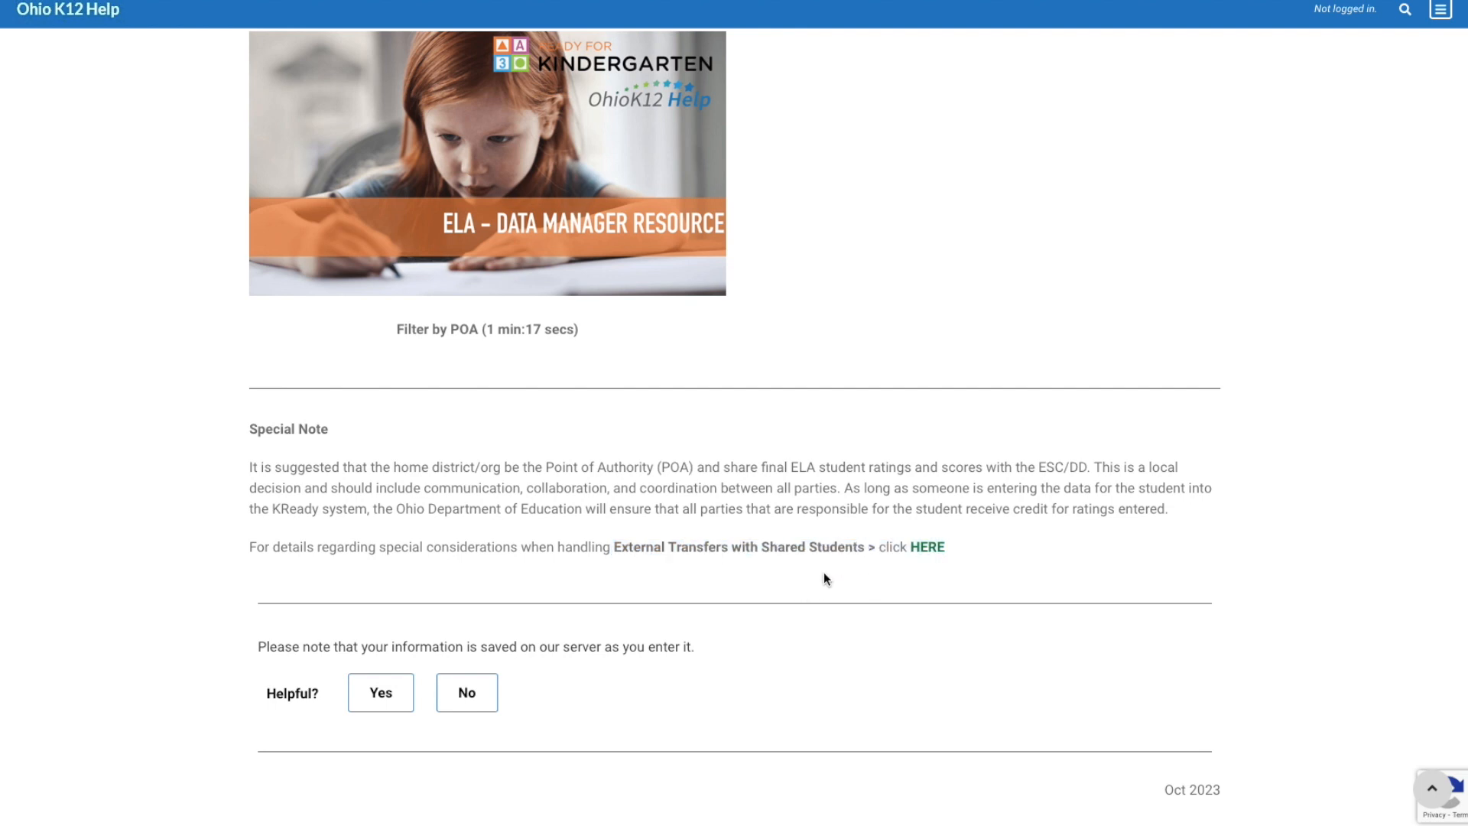
click(920, 546)
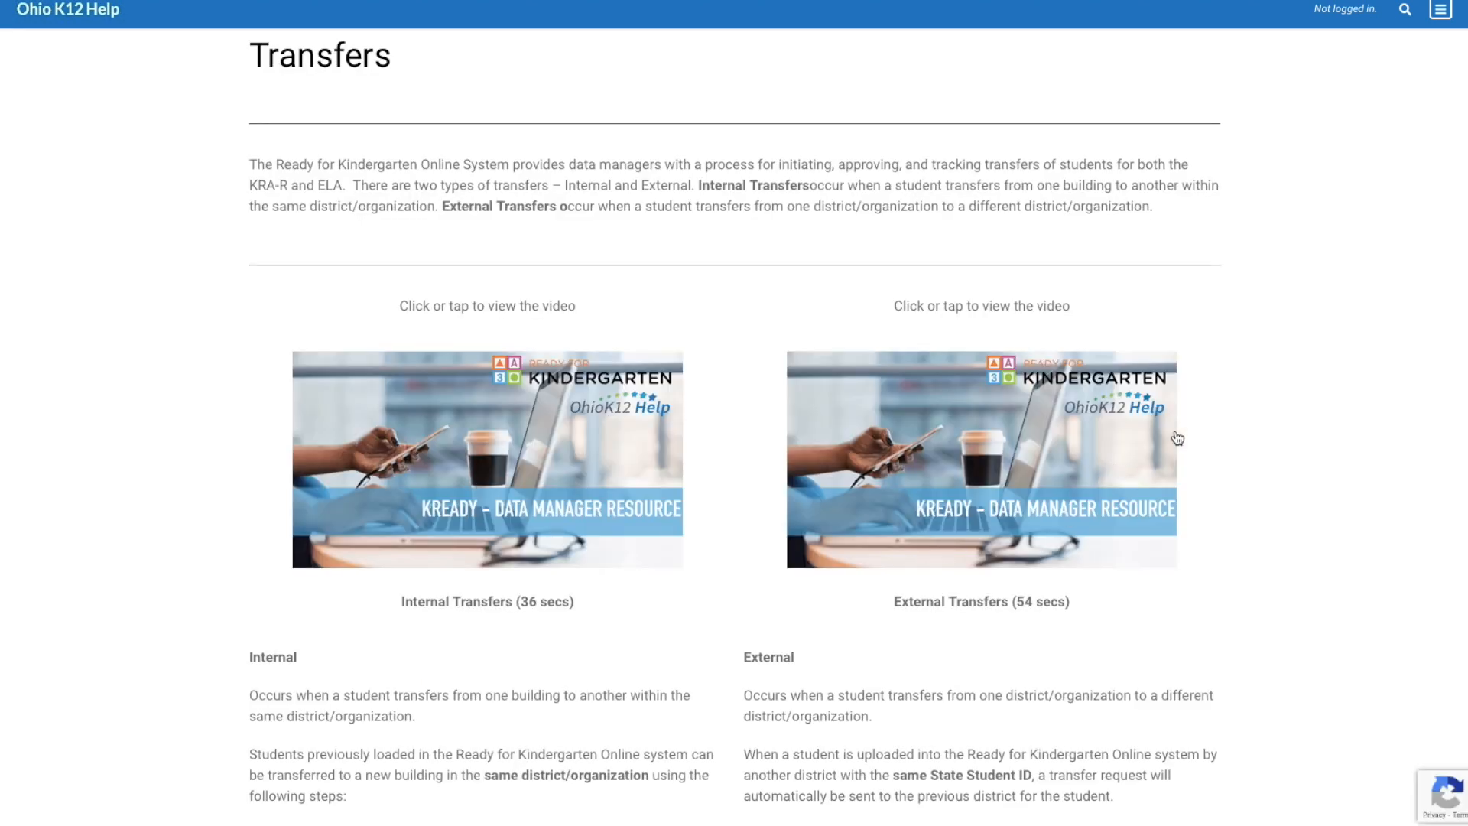
scroll(1404, 156, down, 1)
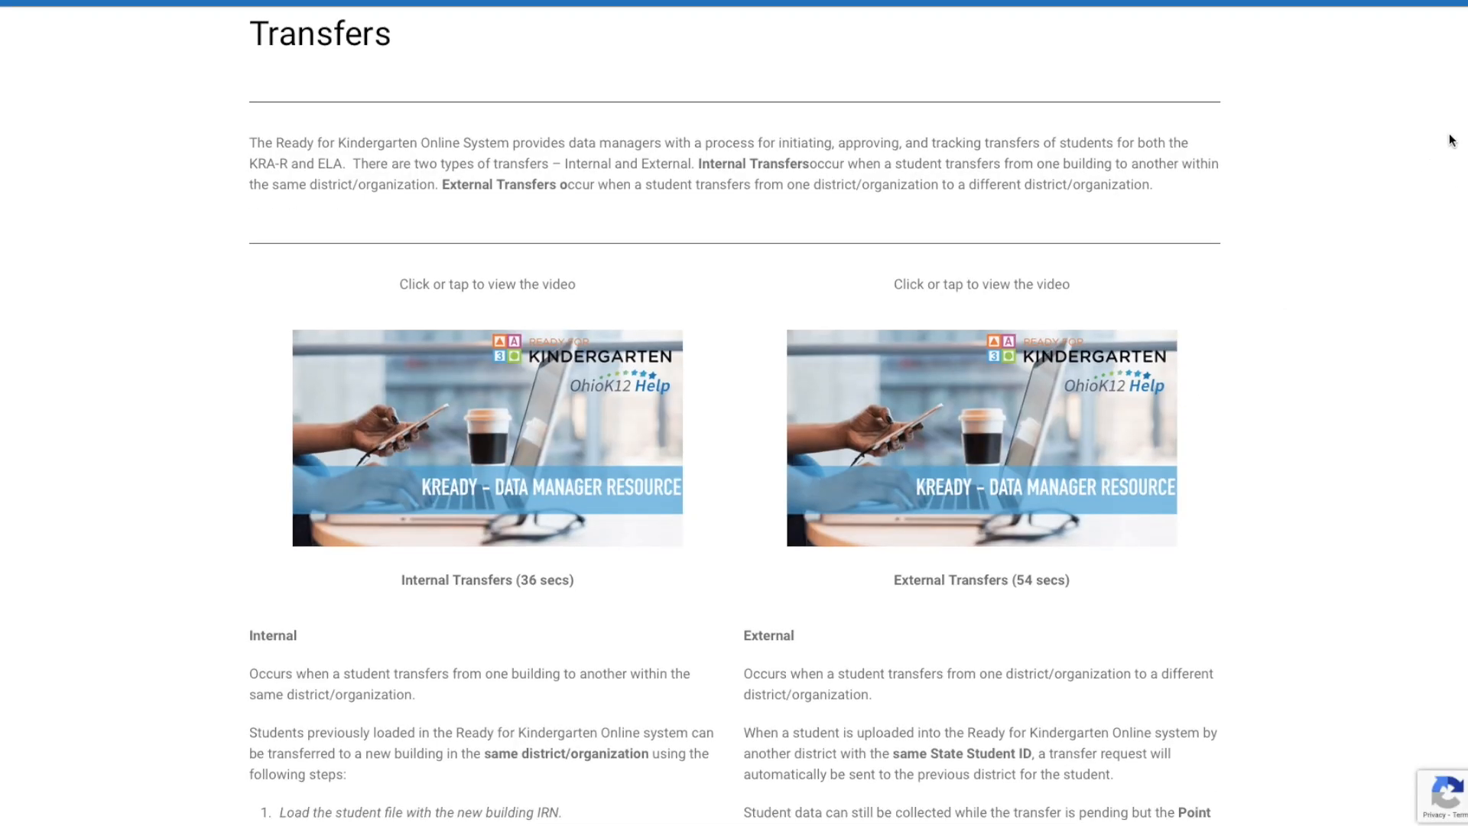
scroll(1457, 145, down, 1)
scroll(1458, 187, down, 5)
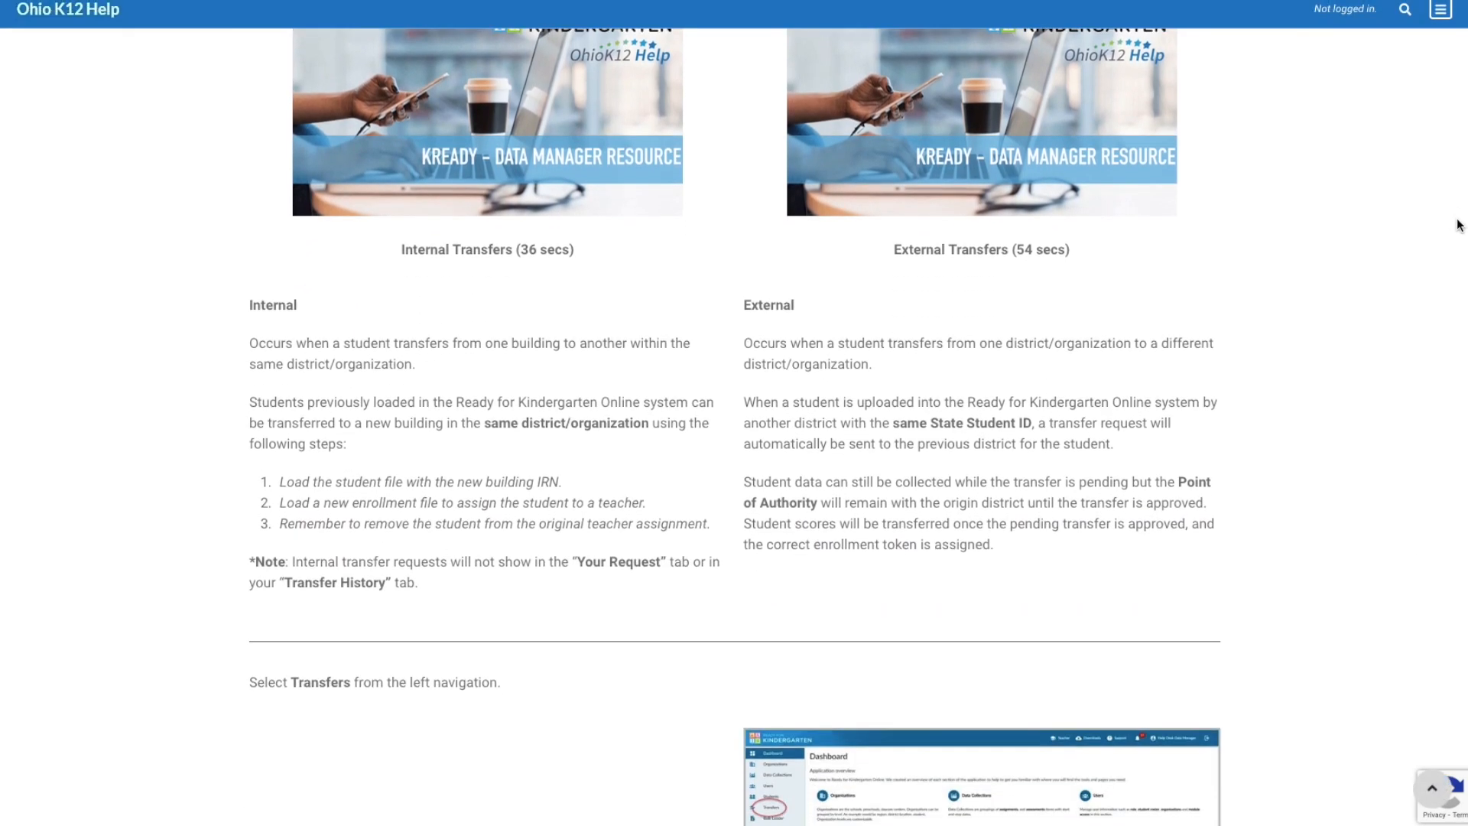
scroll(1448, 273, down, 11)
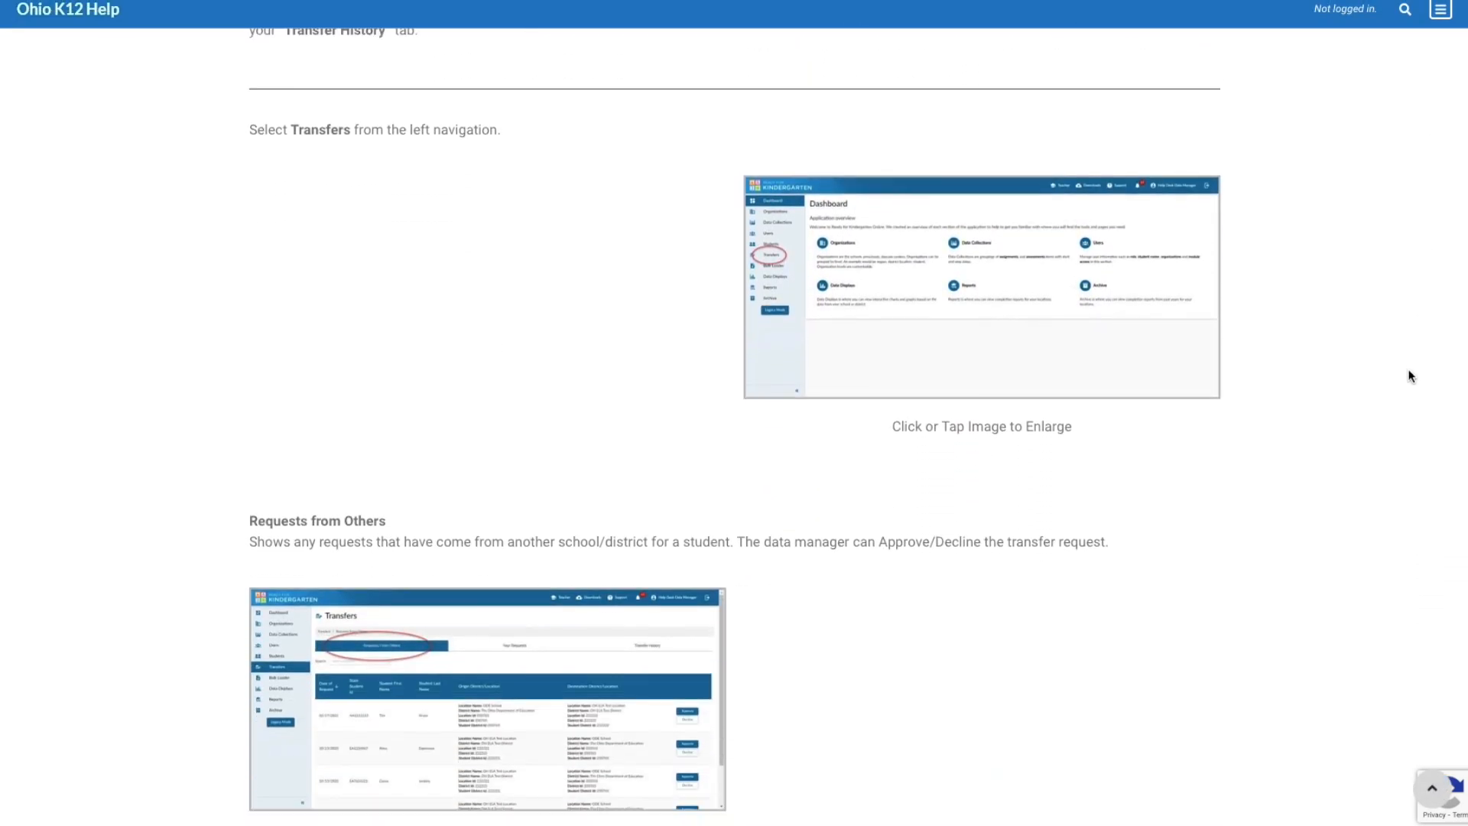
scroll(1348, 581, down, 8)
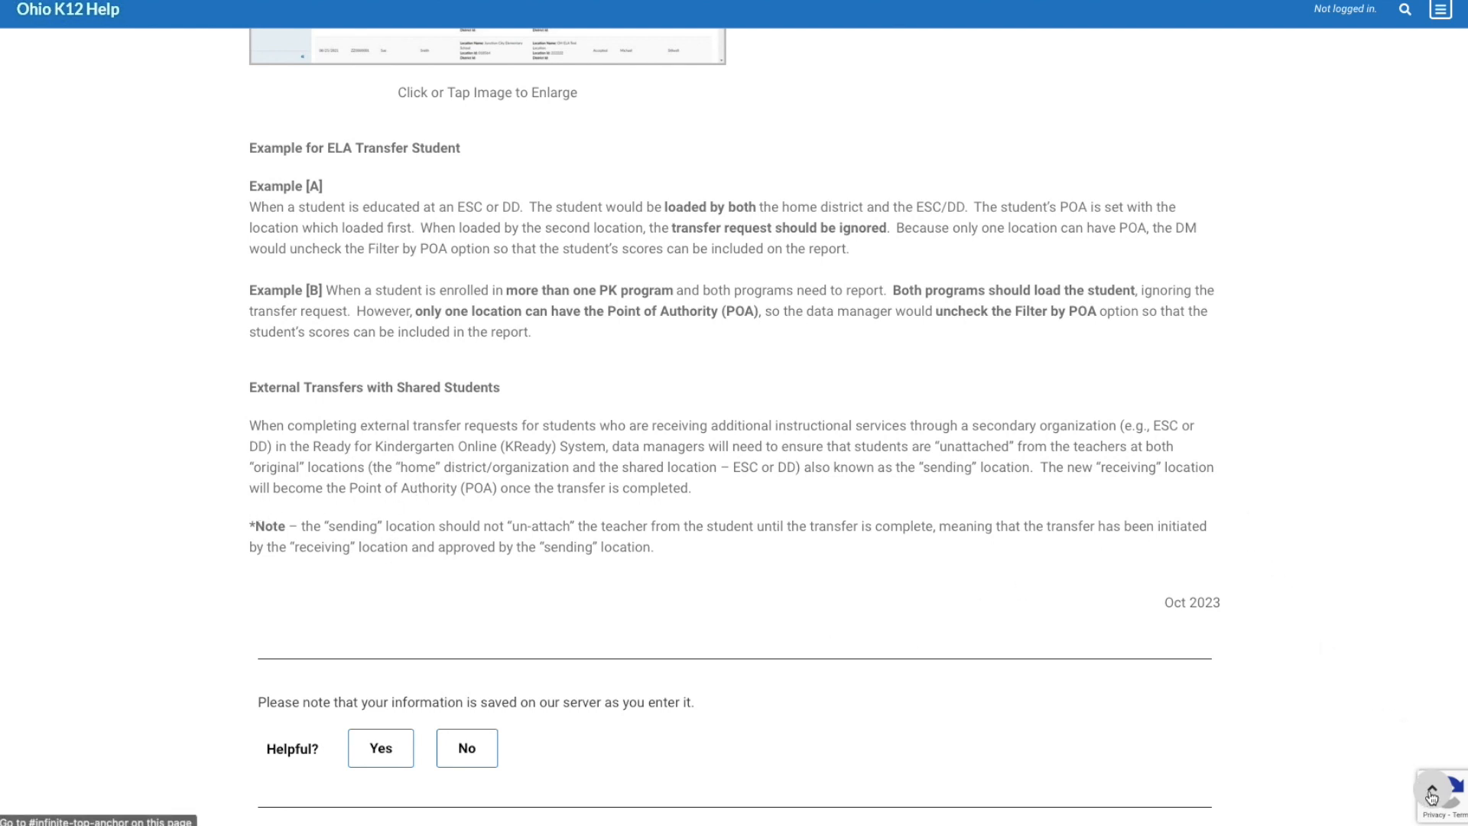
Go back to the top of the Loading Shared Students guide and return to the Data Manager Support page
scroll(1299, 657, up, 20)
scroll(349, 120, up, 1)
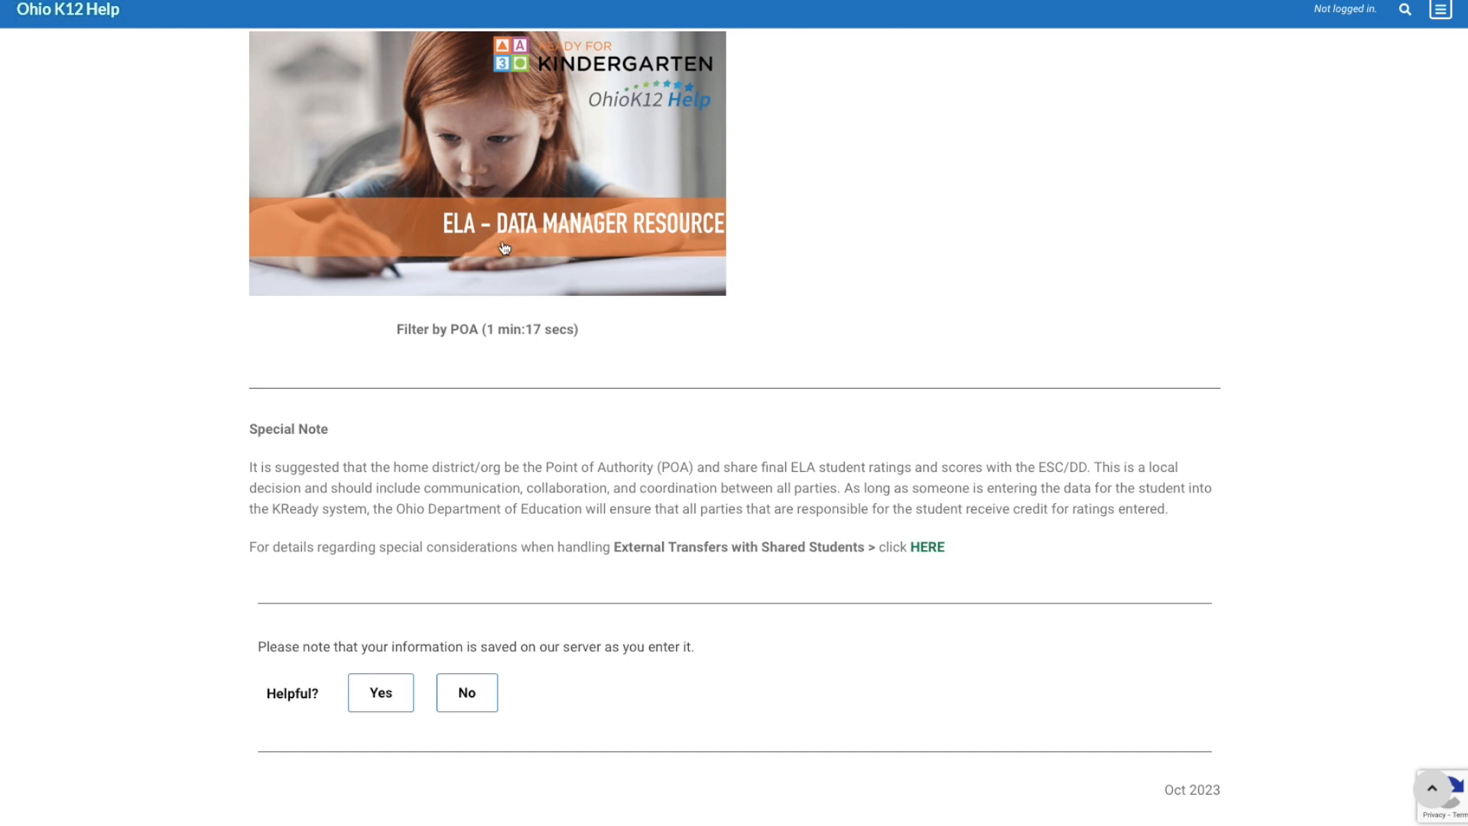
scroll(548, 307, up, 10)
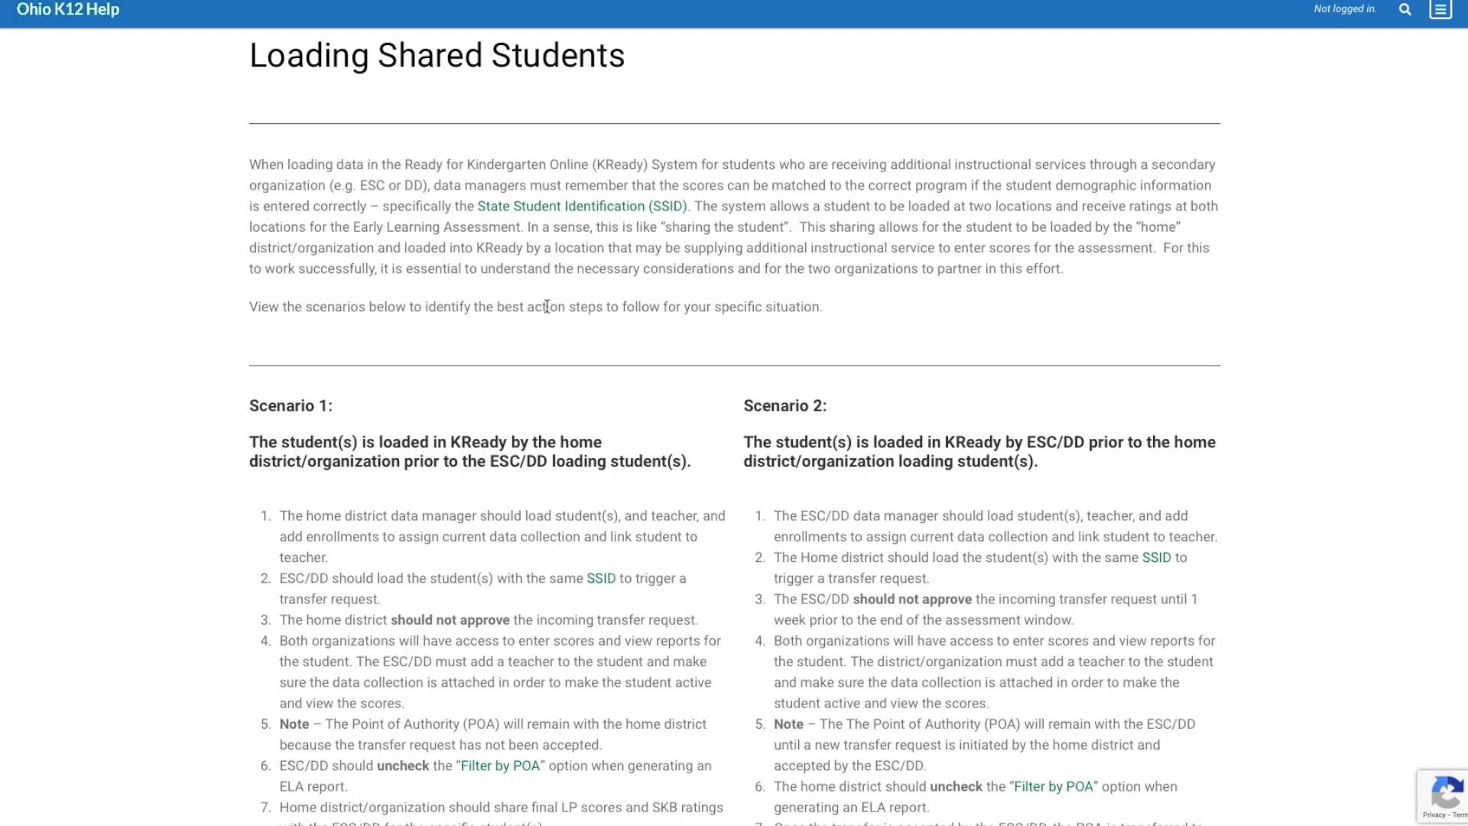
click(738, 0)
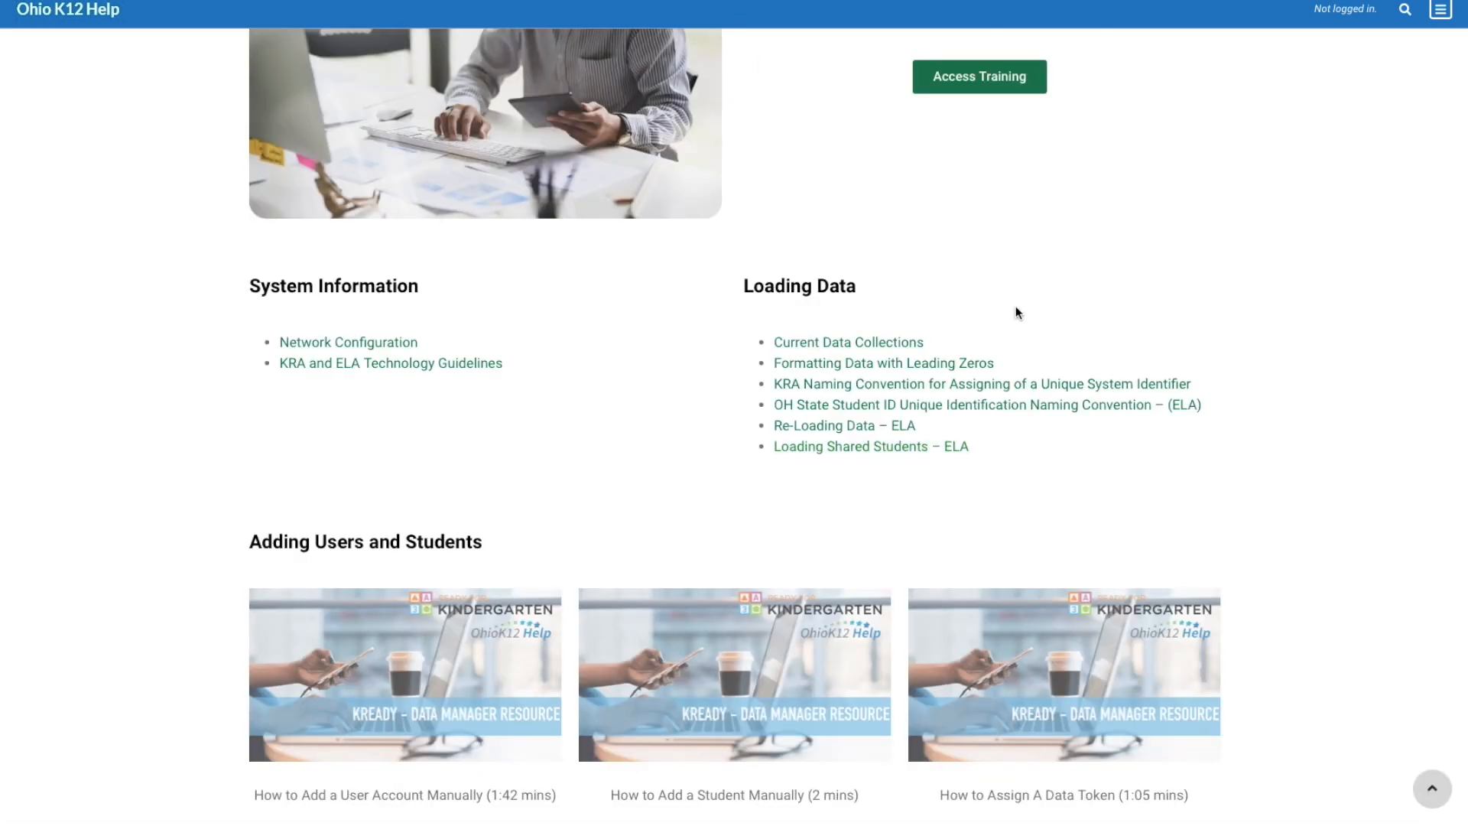
Examine the student transfers, monitoring, reporting data and Contact Support sections of the Data Manager Support page
scroll(1456, 306, down, 7)
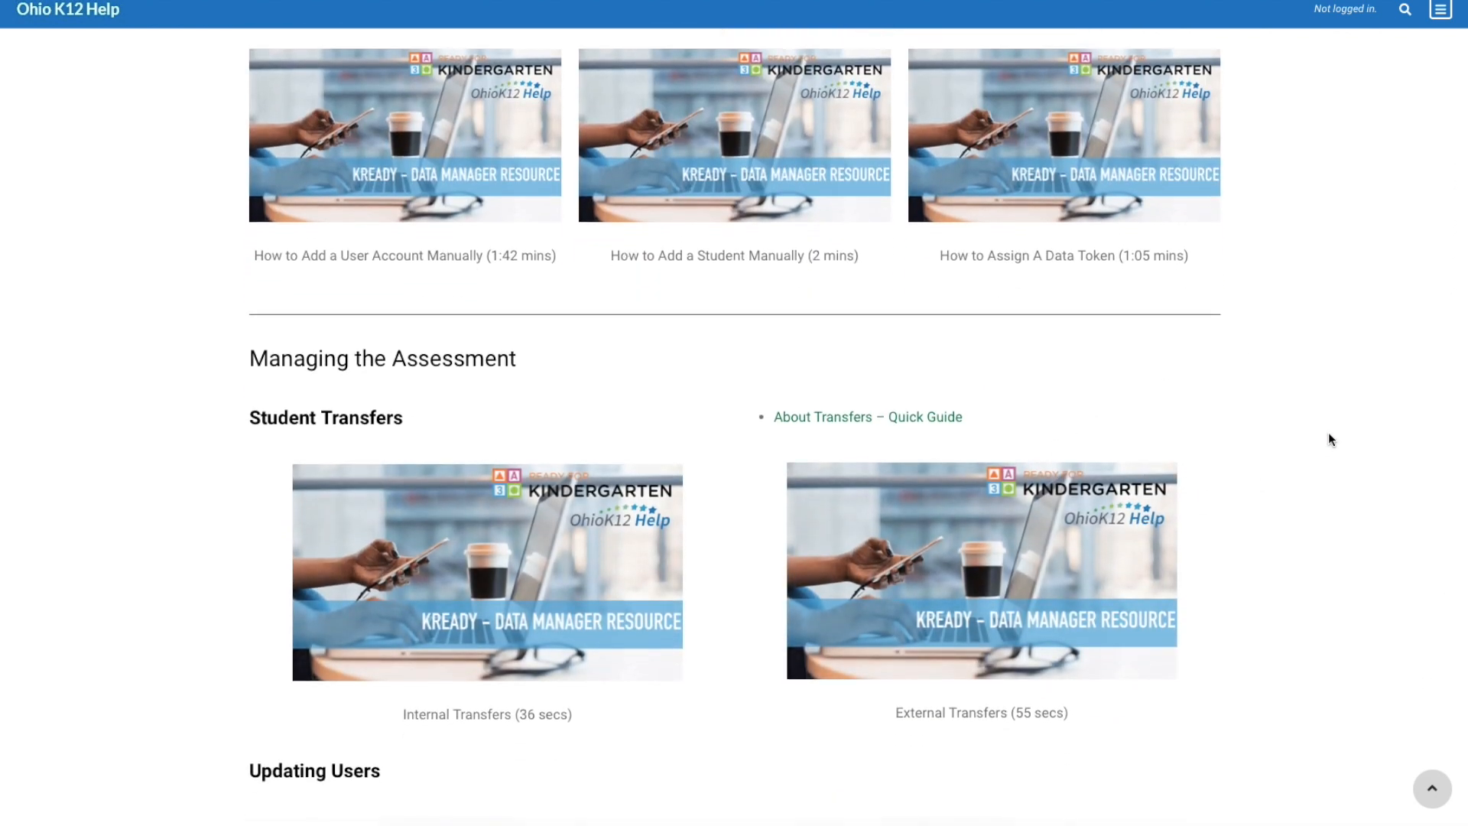
scroll(1456, 440, down, 12)
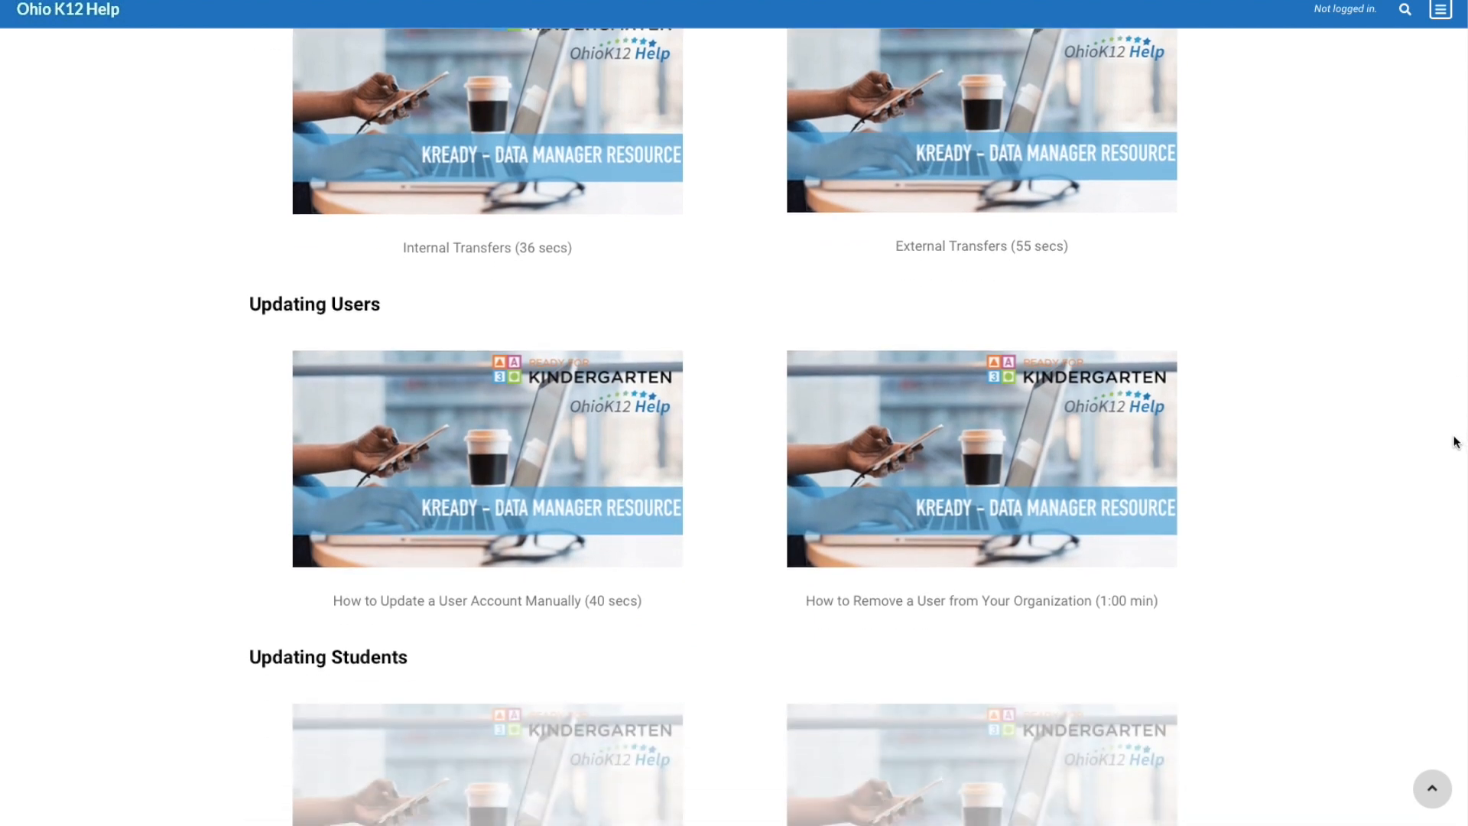
scroll(1424, 524, down, 9)
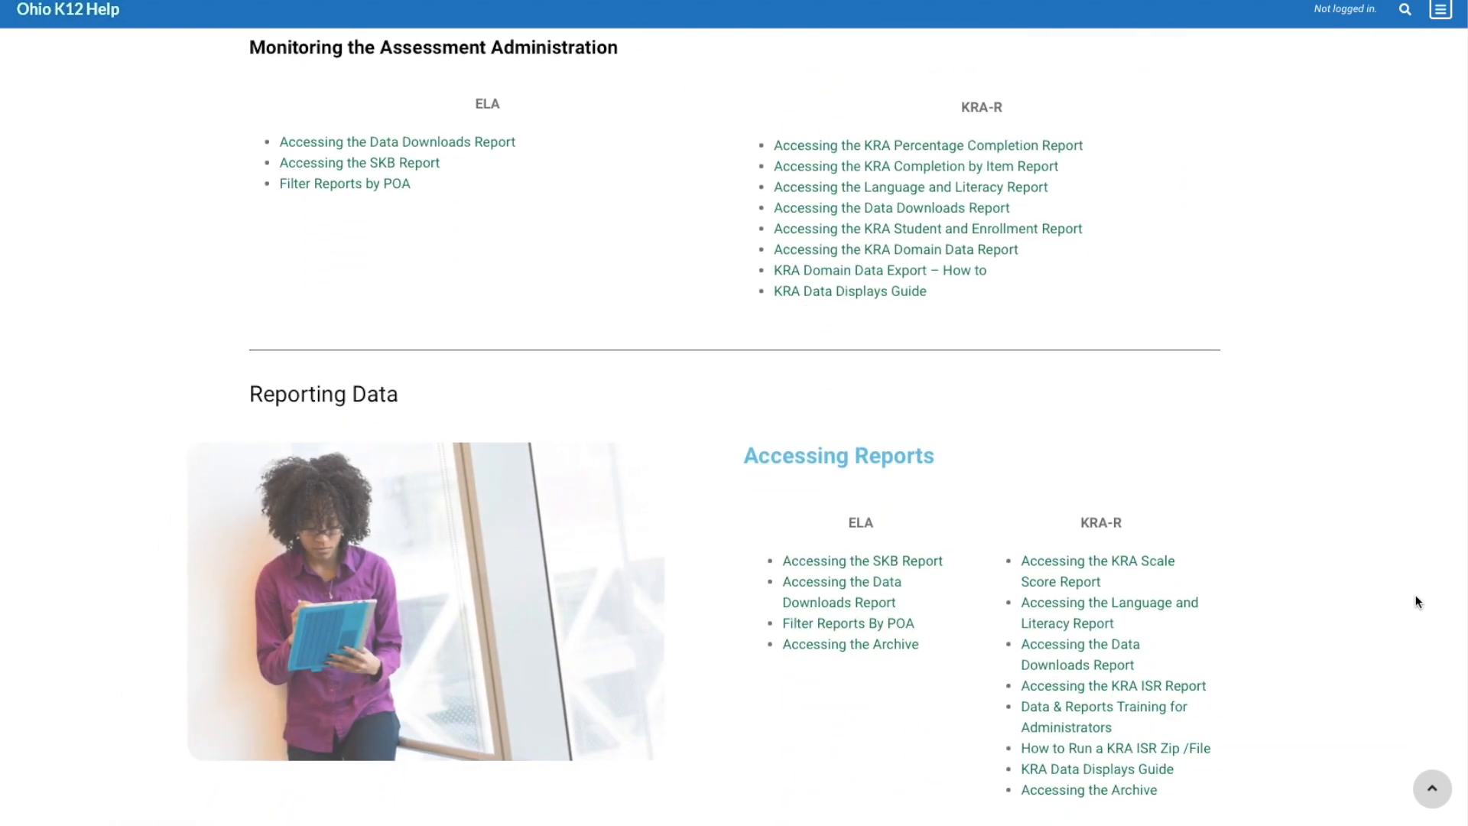
scroll(1417, 631, down, 2)
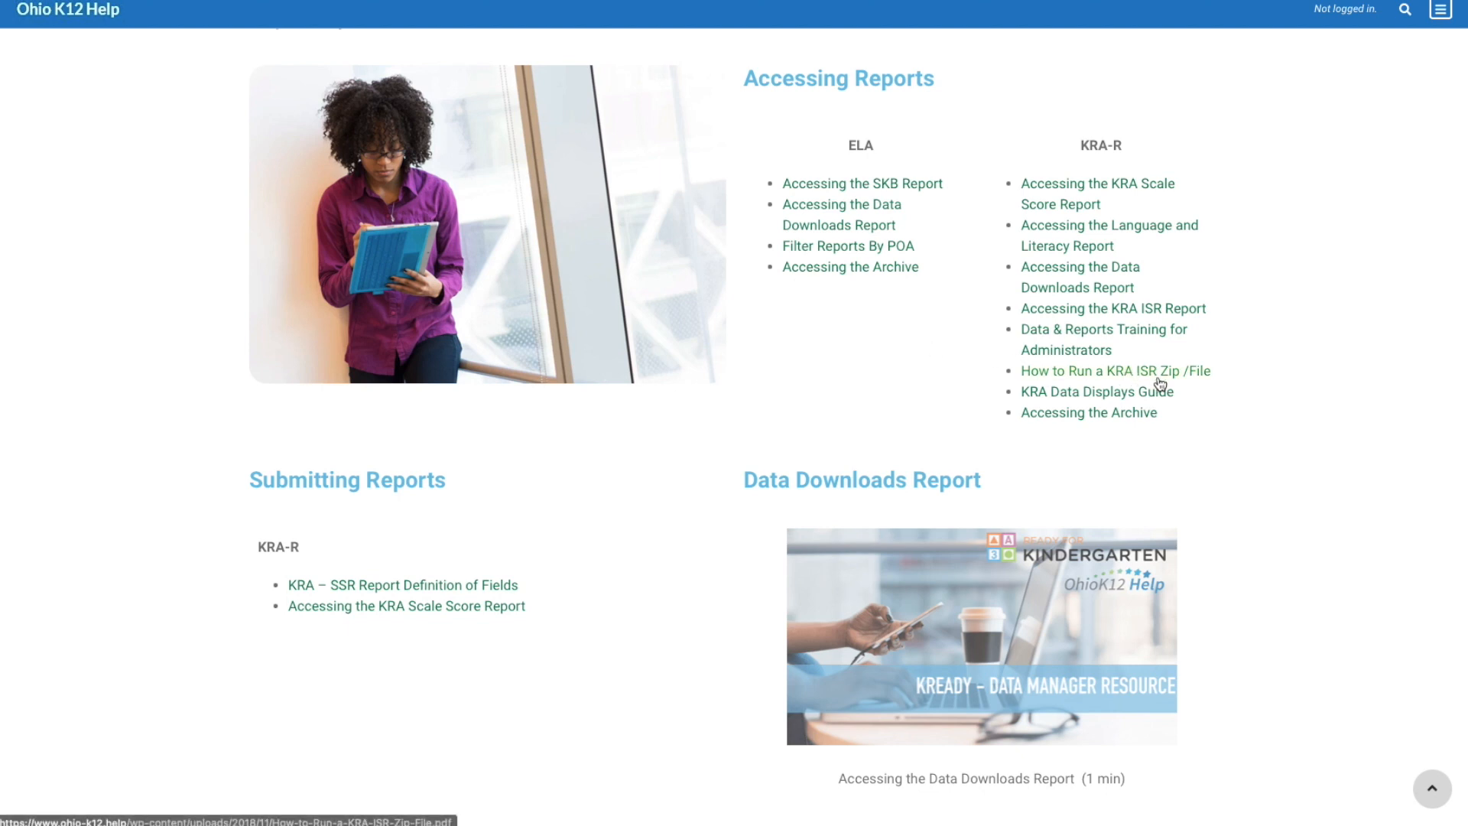
scroll(1306, 394, down, 3)
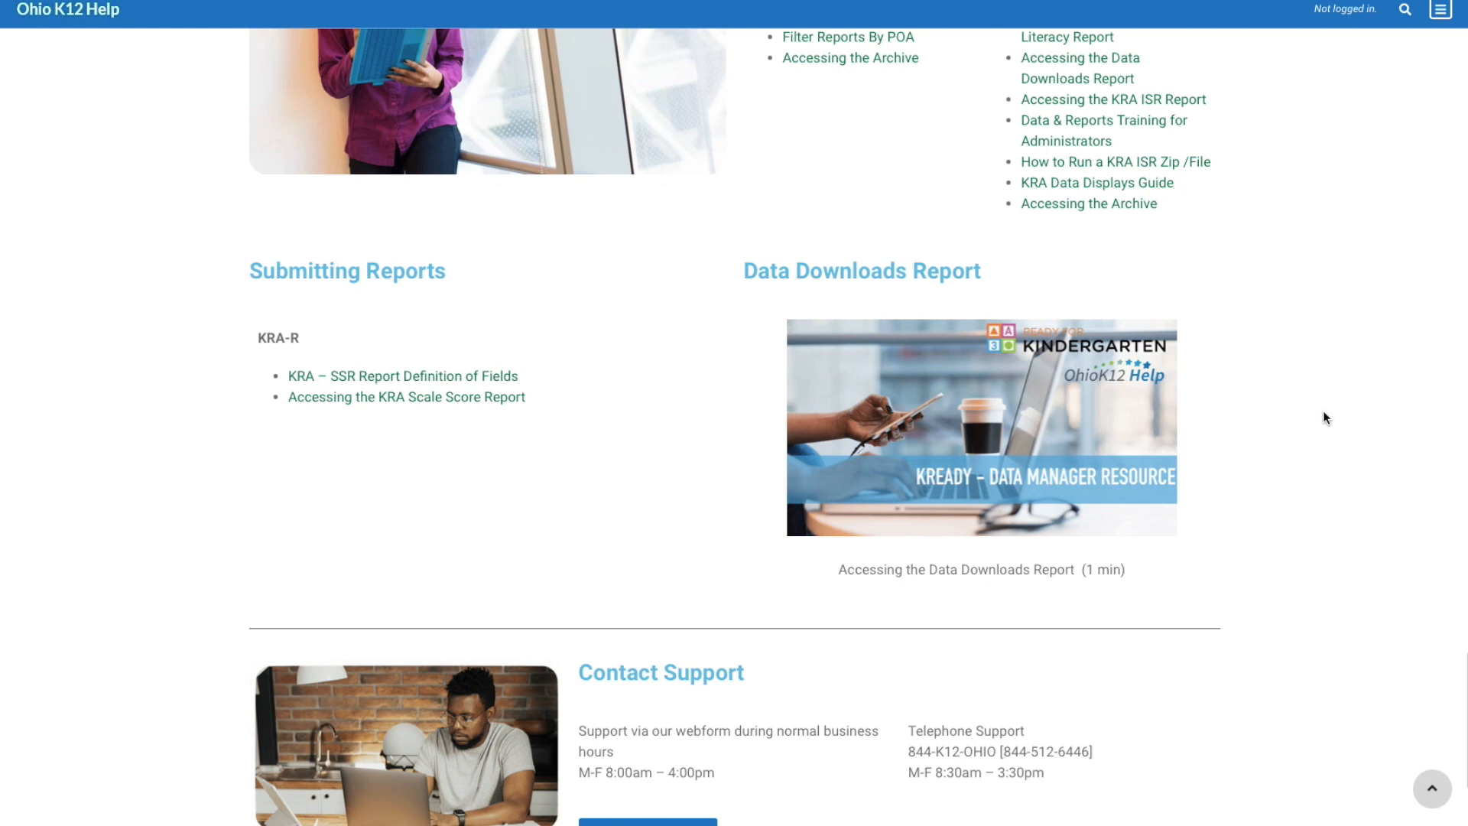
scroll(1323, 412, down, 2)
scroll(1322, 412, down, 2)
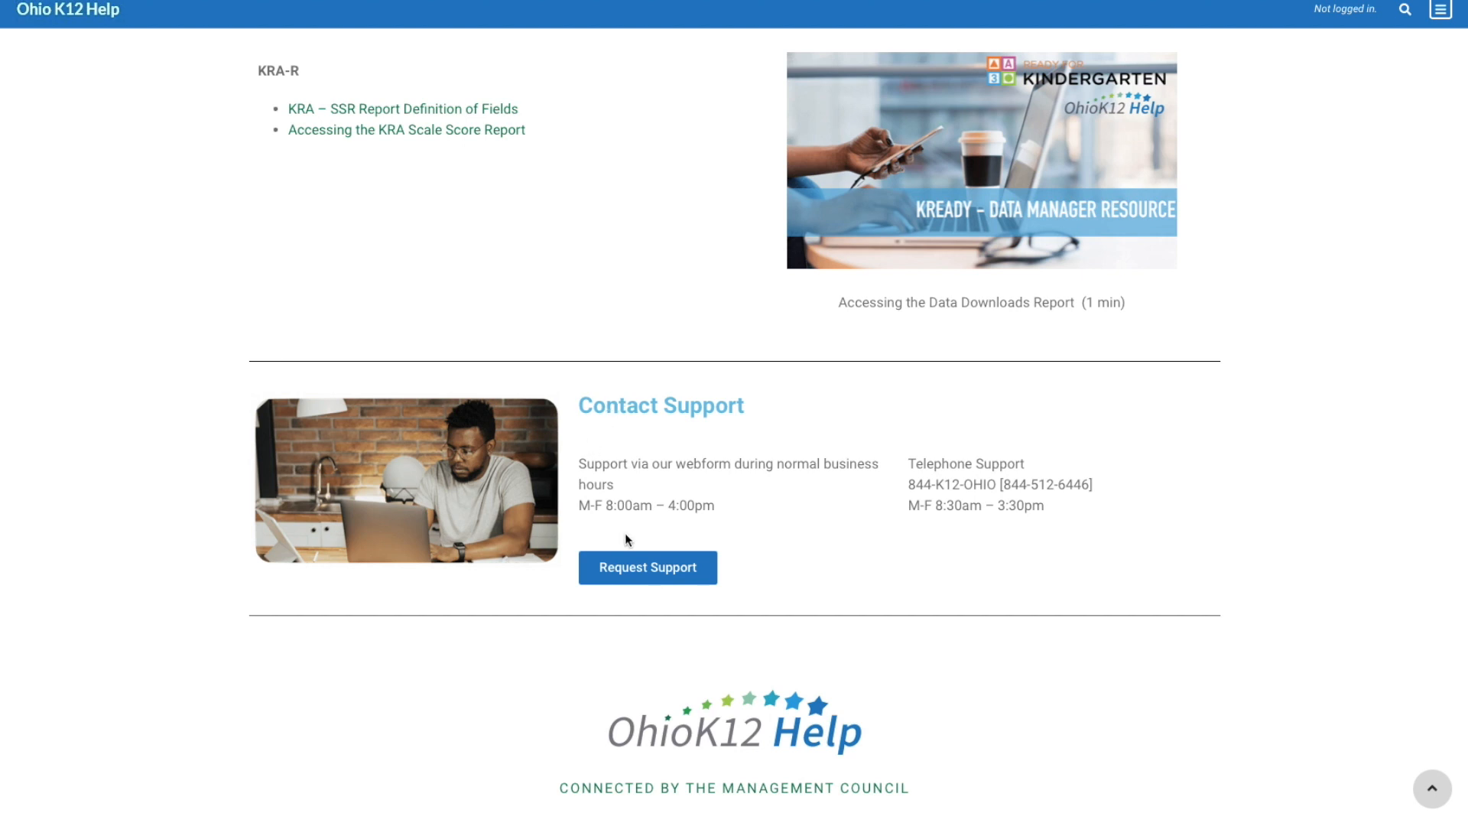
click(671, 571)
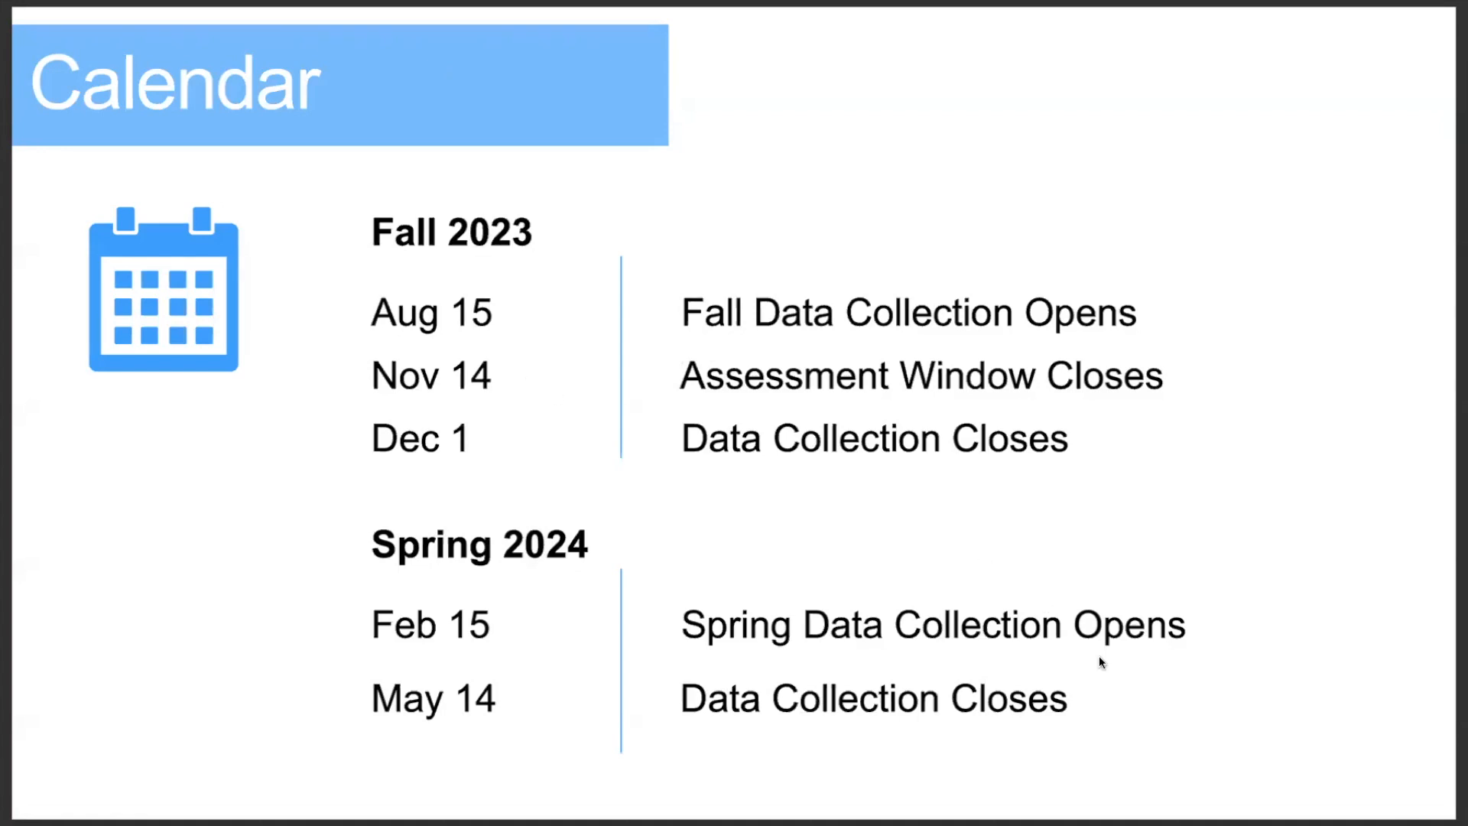
Switch to the web browser, return to KReady System Support and open the Early Learning Update Oct 13, 2023 from its news
key(super+Tab)
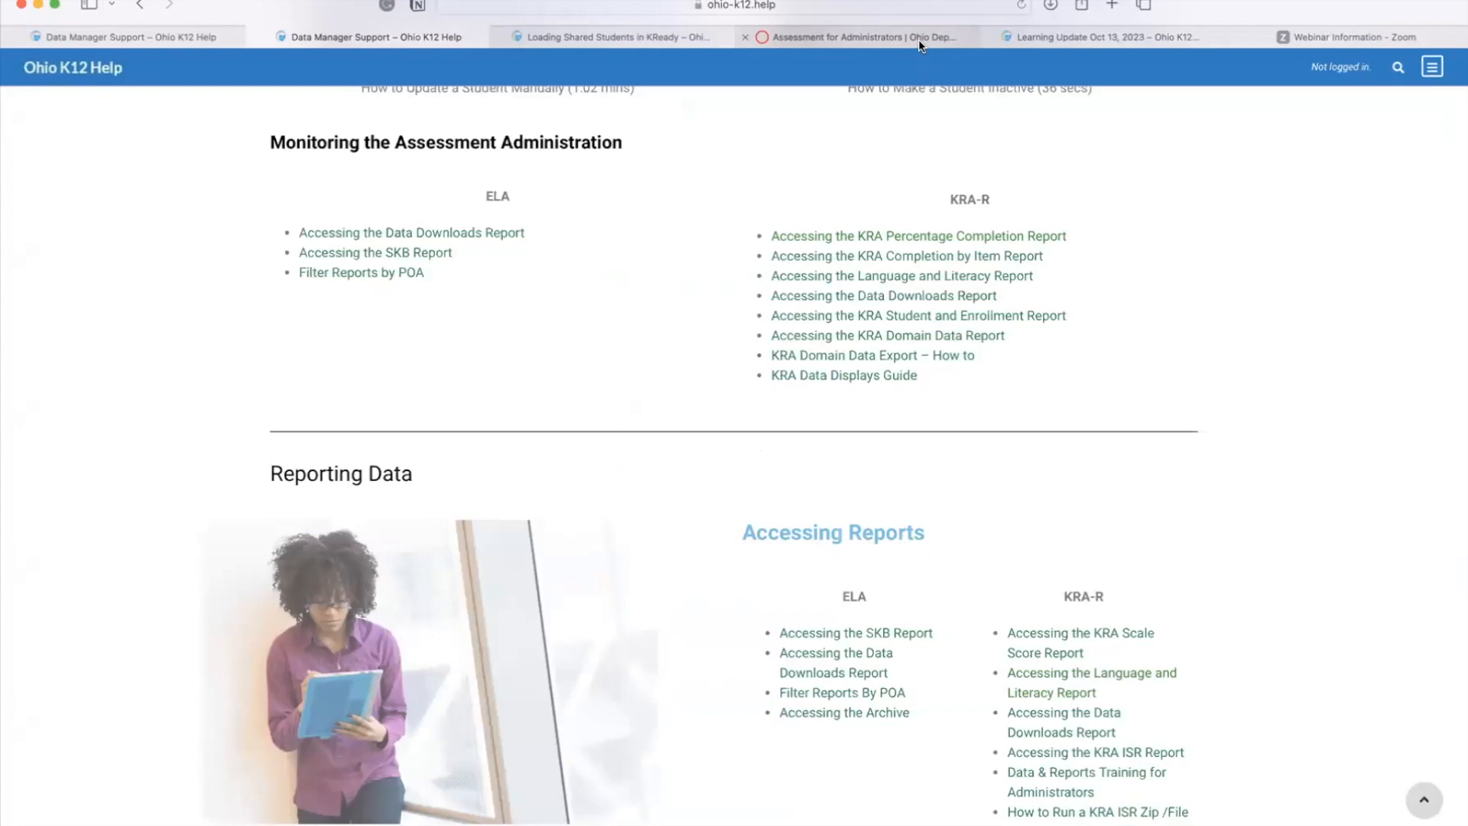
click(1046, 34)
click(139, 6)
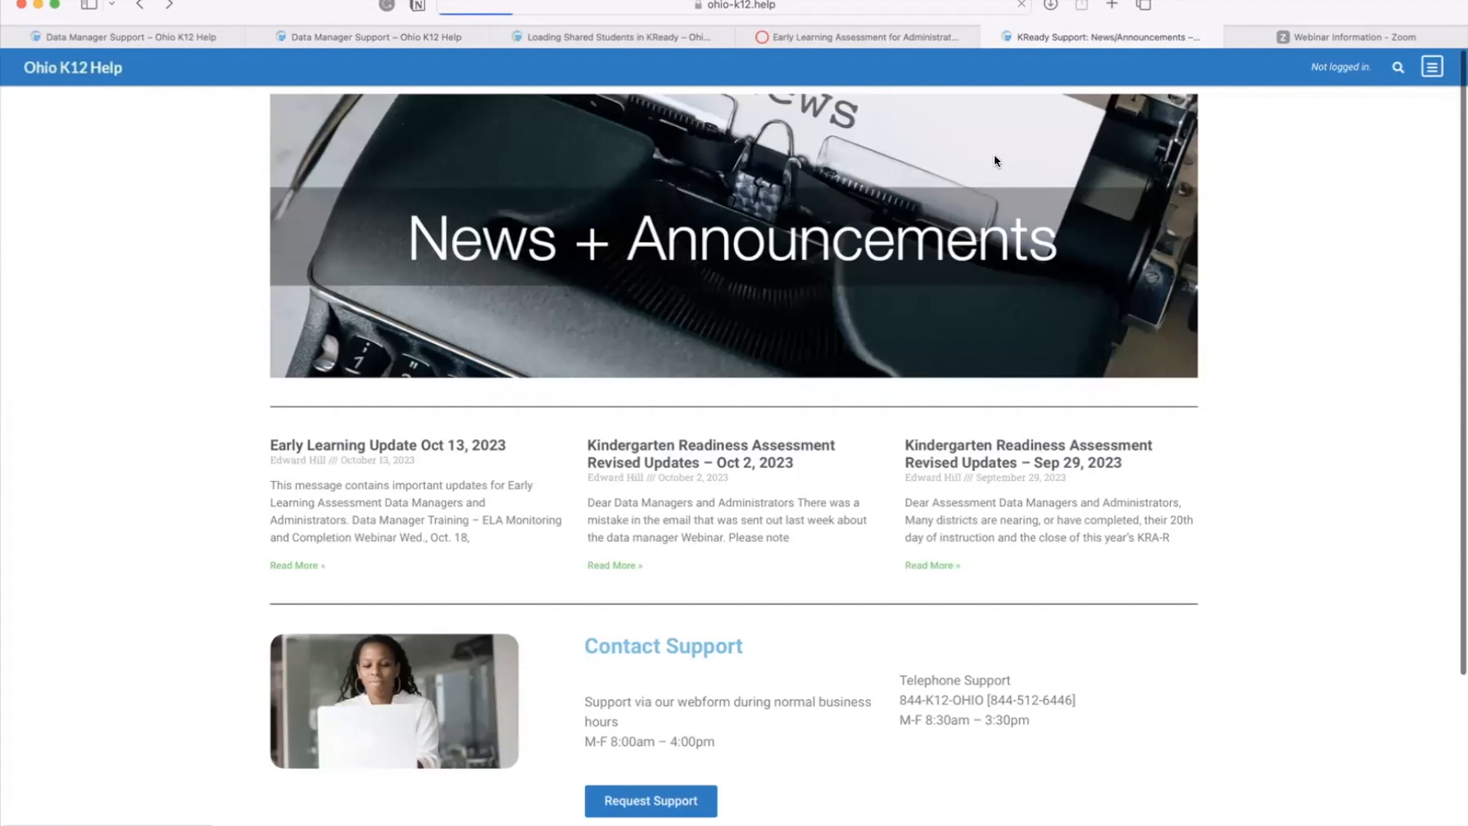
scroll(845, 191, down, 5)
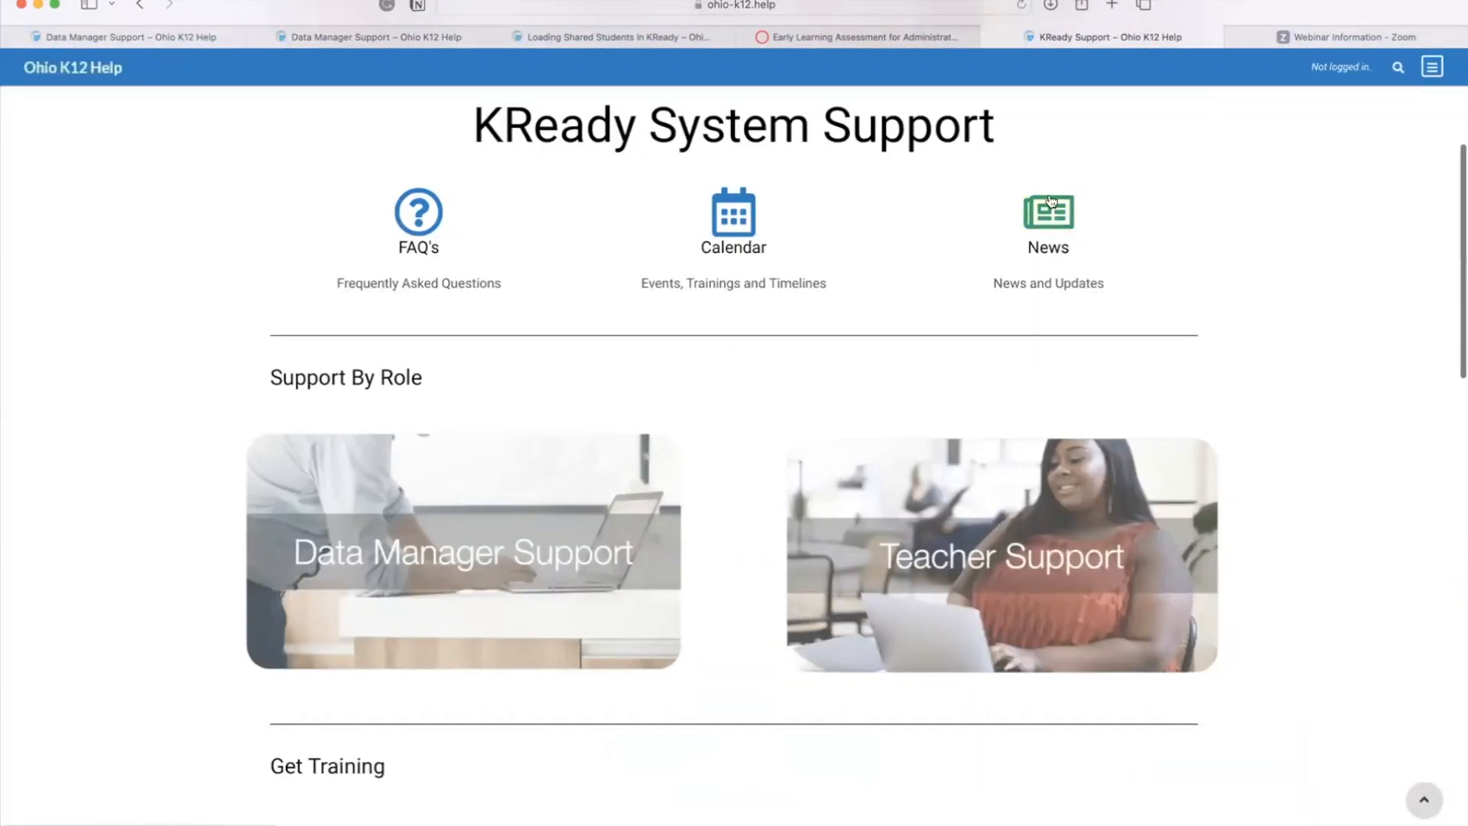
click(1042, 209)
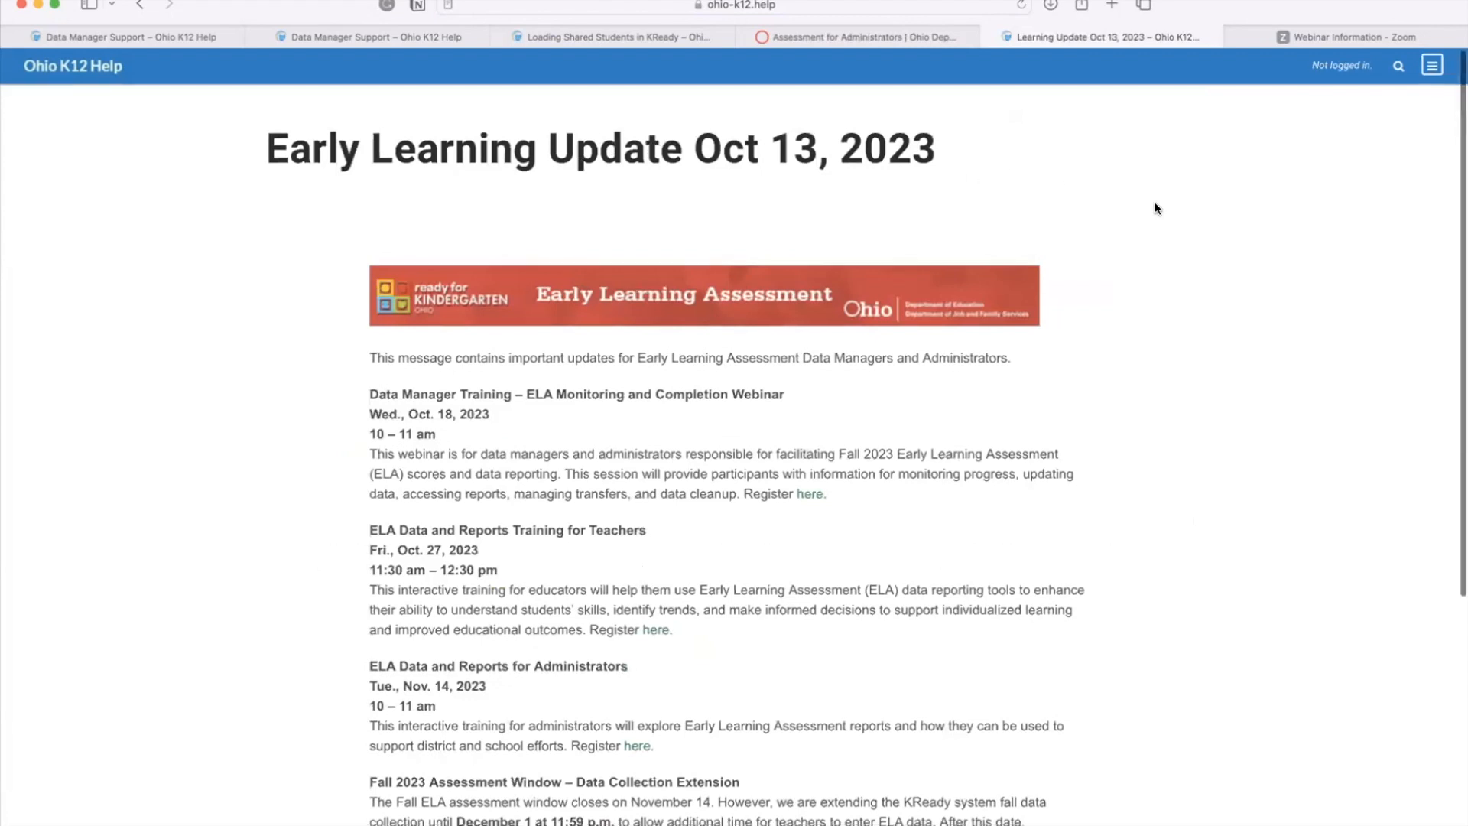
Read down the Early Learning Update for its training sessions and the fall assessment window extension
scroll(1156, 208, down, 5)
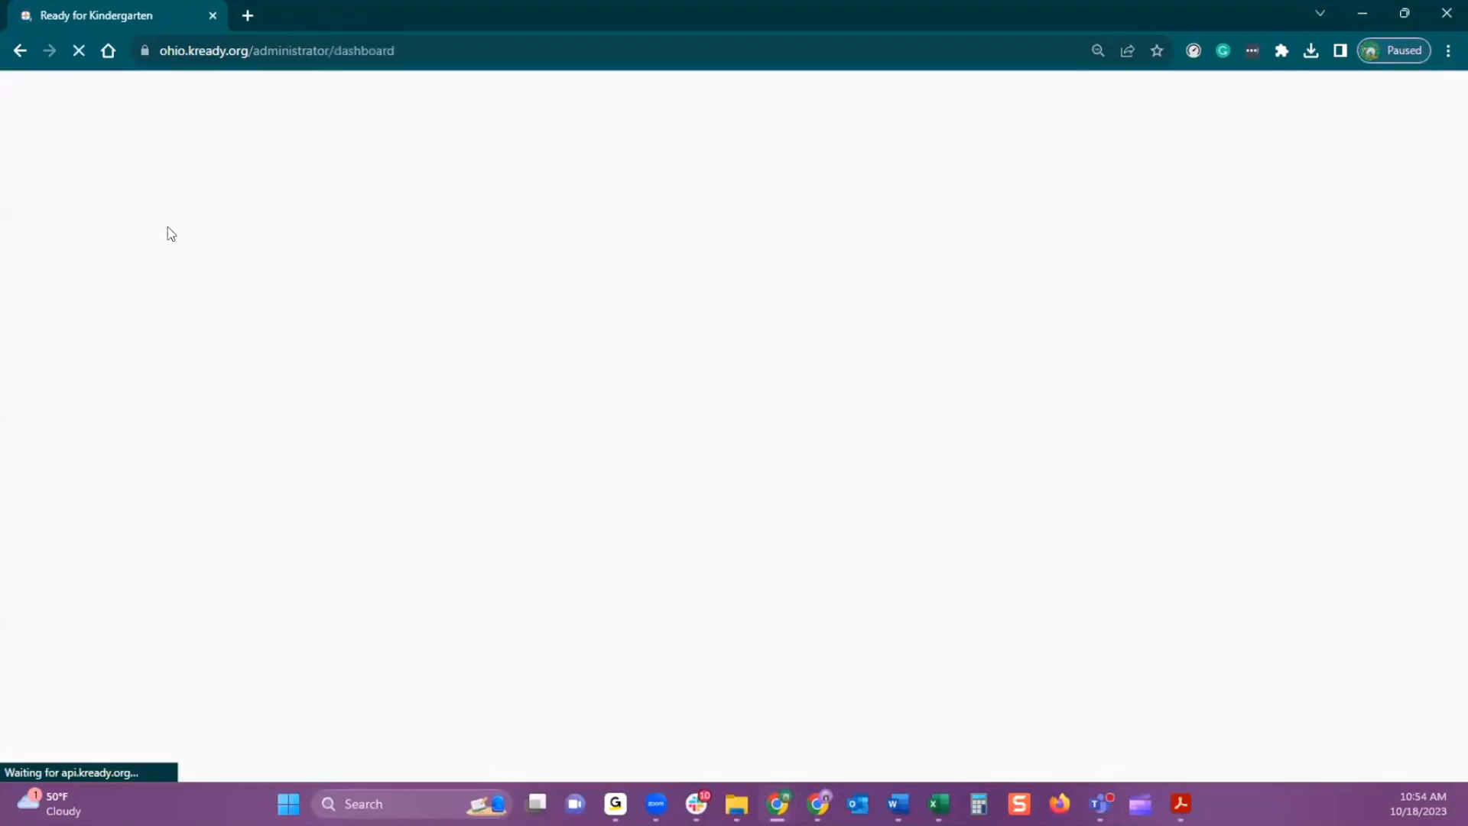
Switch to Ready for Kindergarten, search the Students list by the student's first name and open the matching record
click(95, 268)
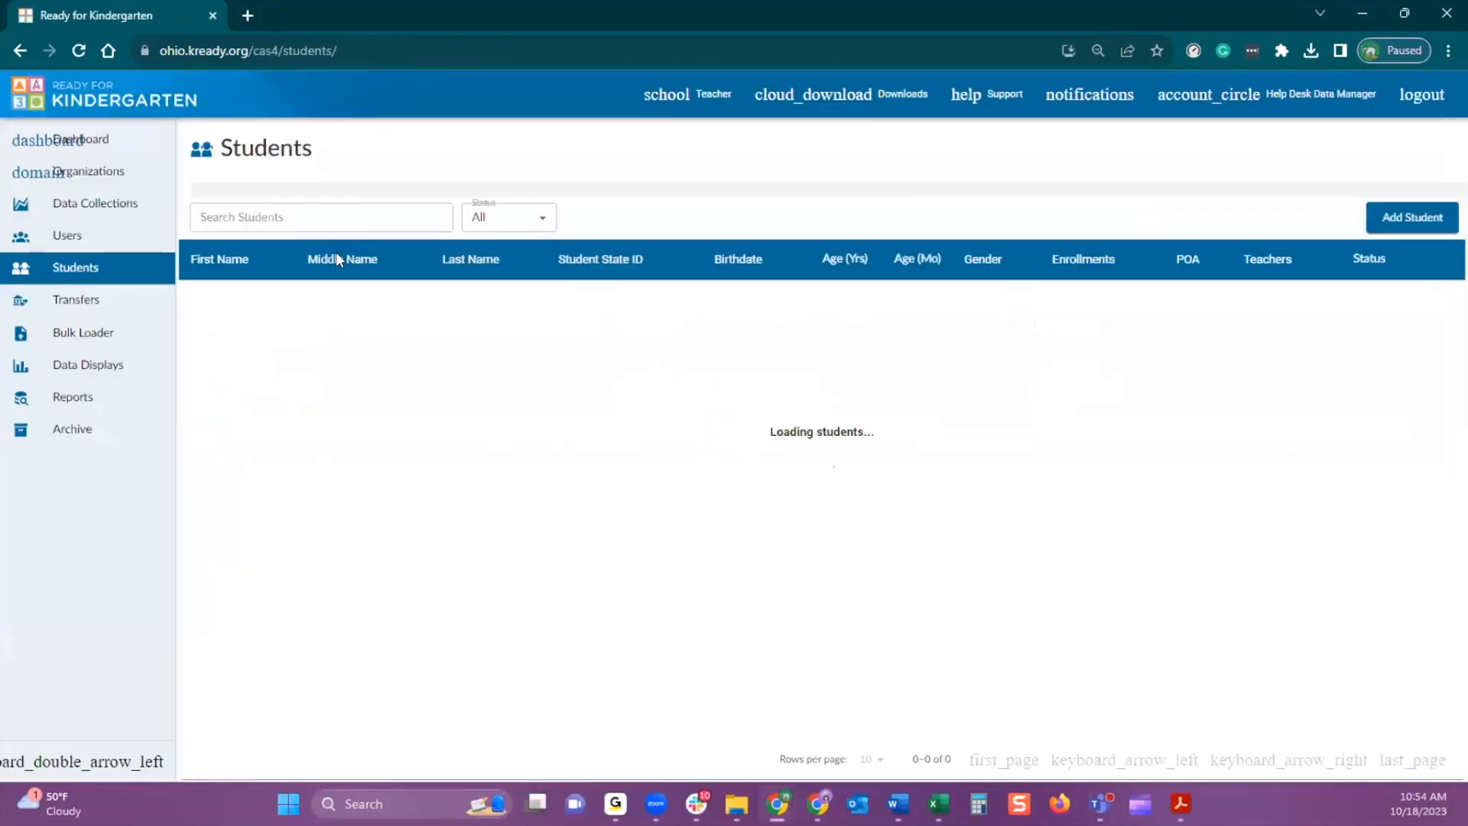
click(322, 218)
text(nacho)
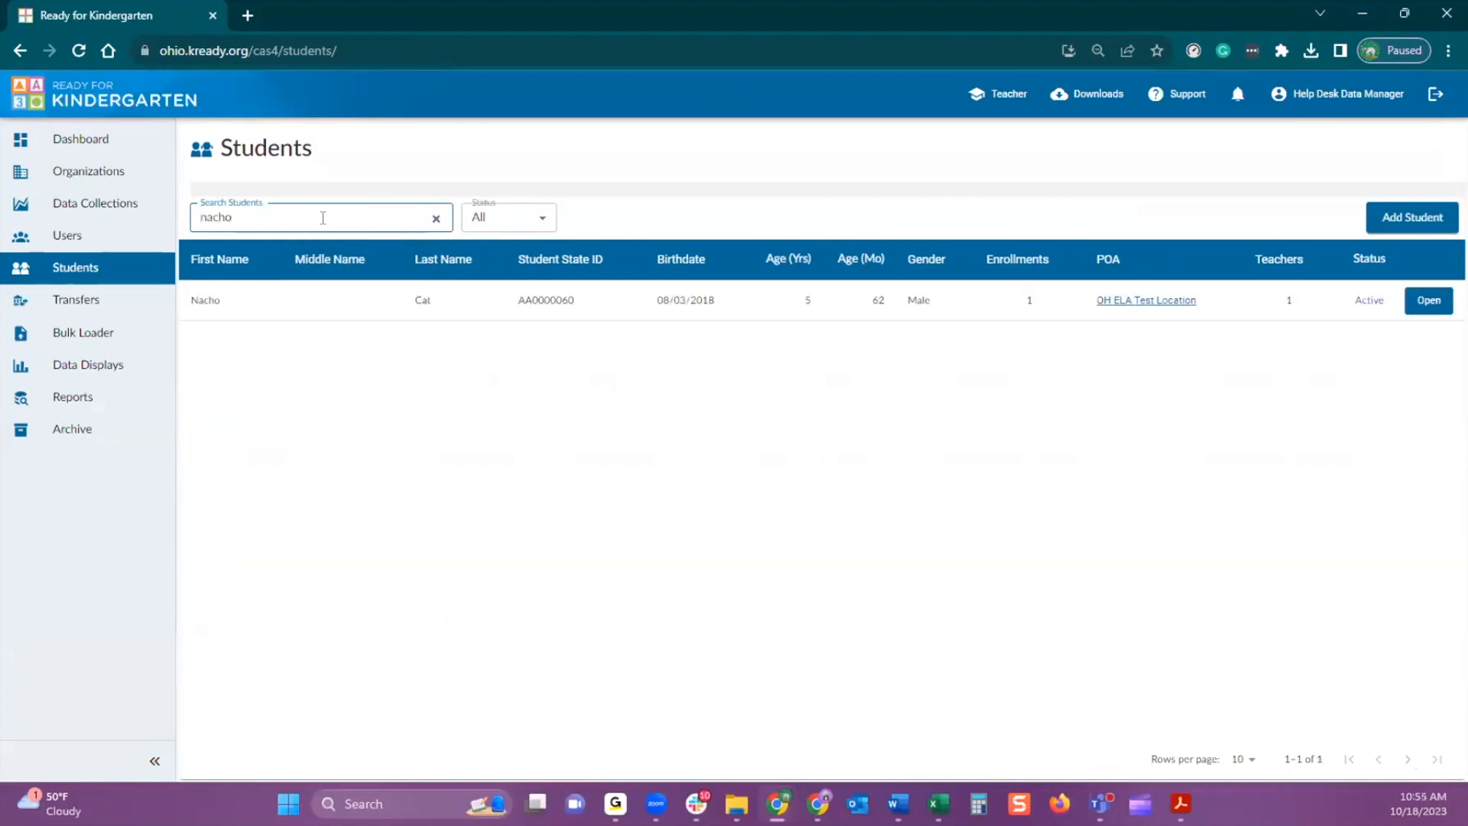
click(1415, 310)
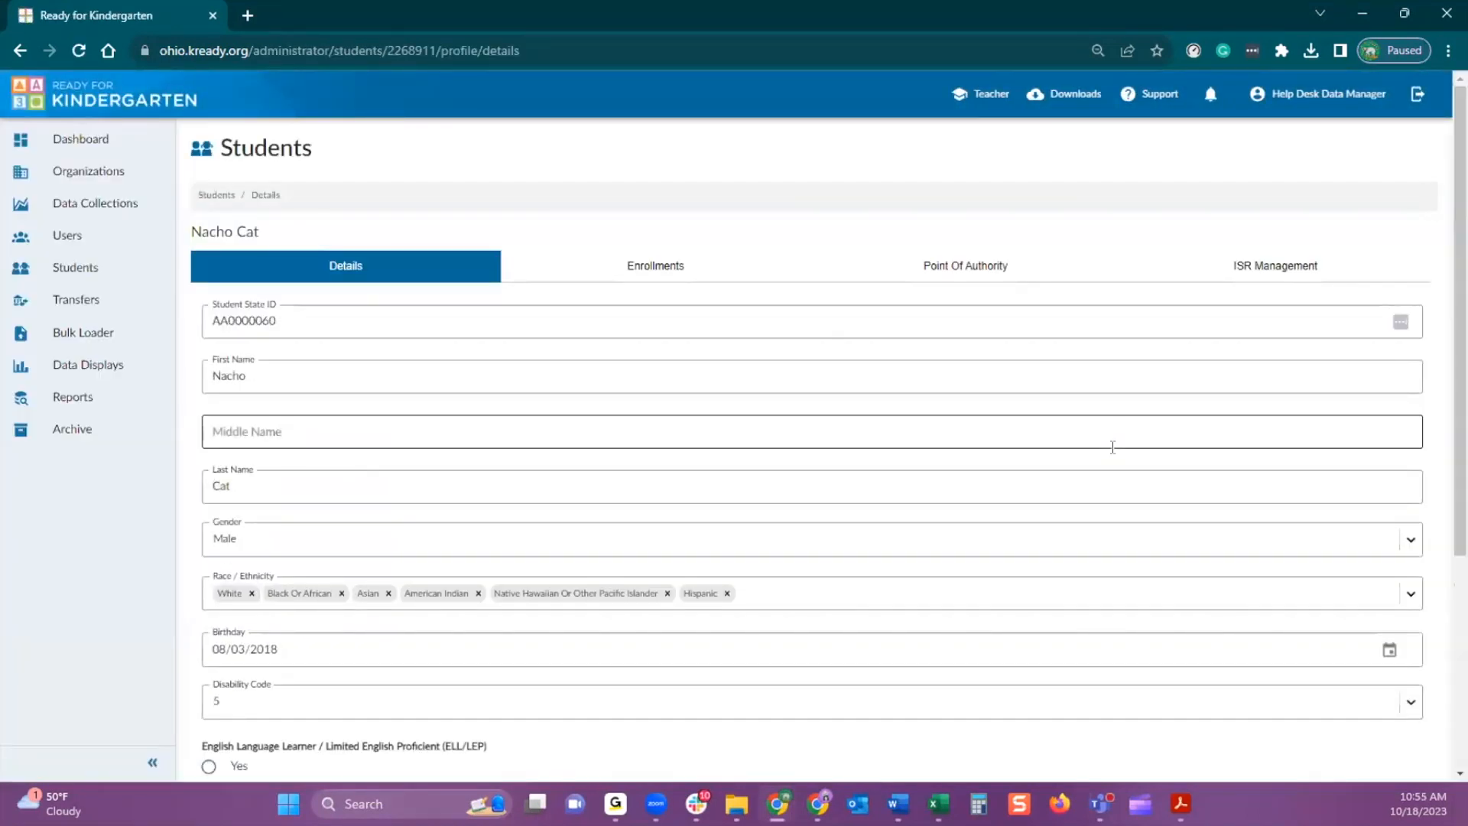
From the student's enrollments, go to the enrolled location's context and view the student's data collection assignments
click(652, 280)
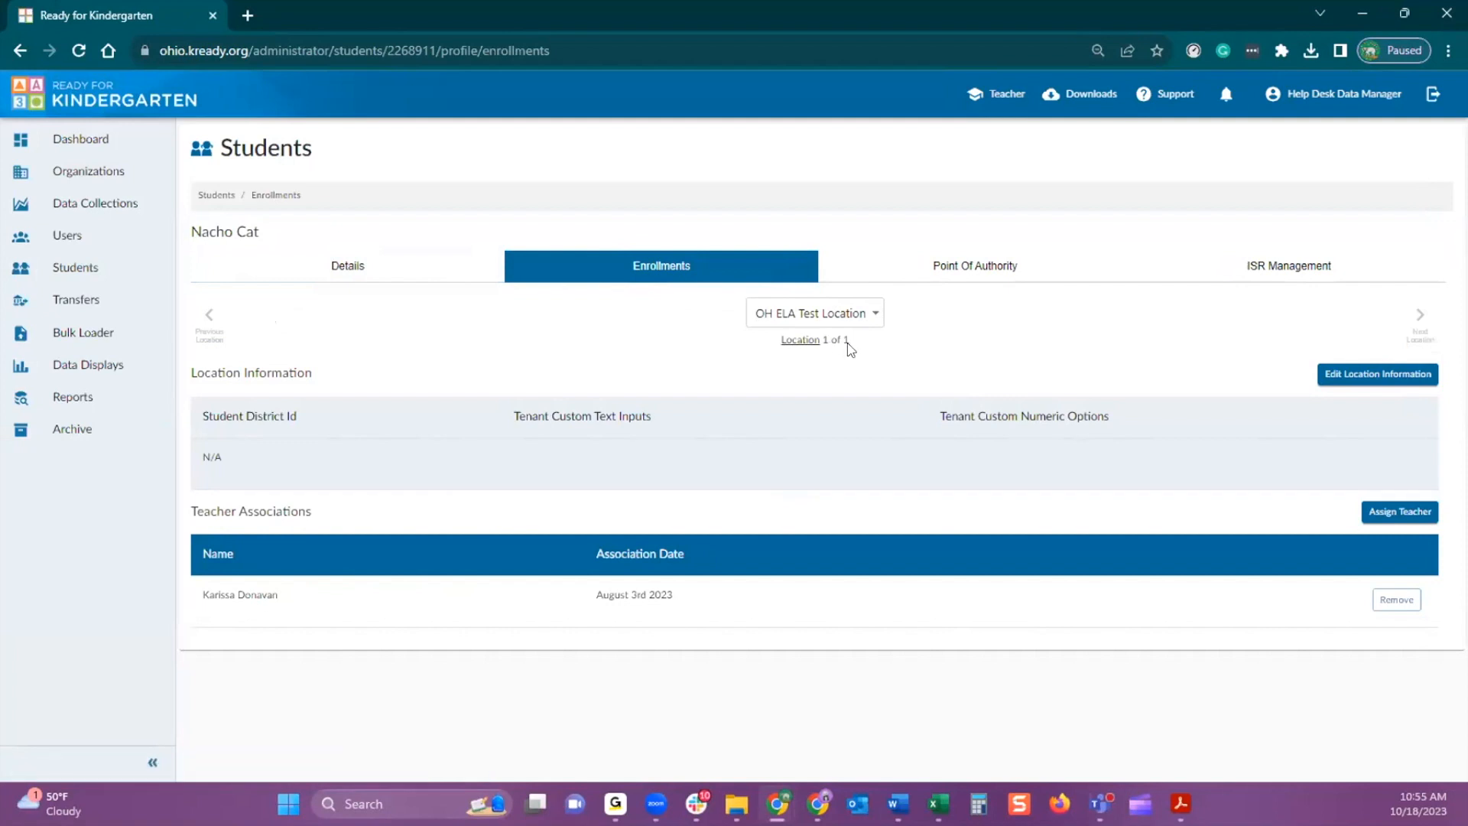
click(801, 341)
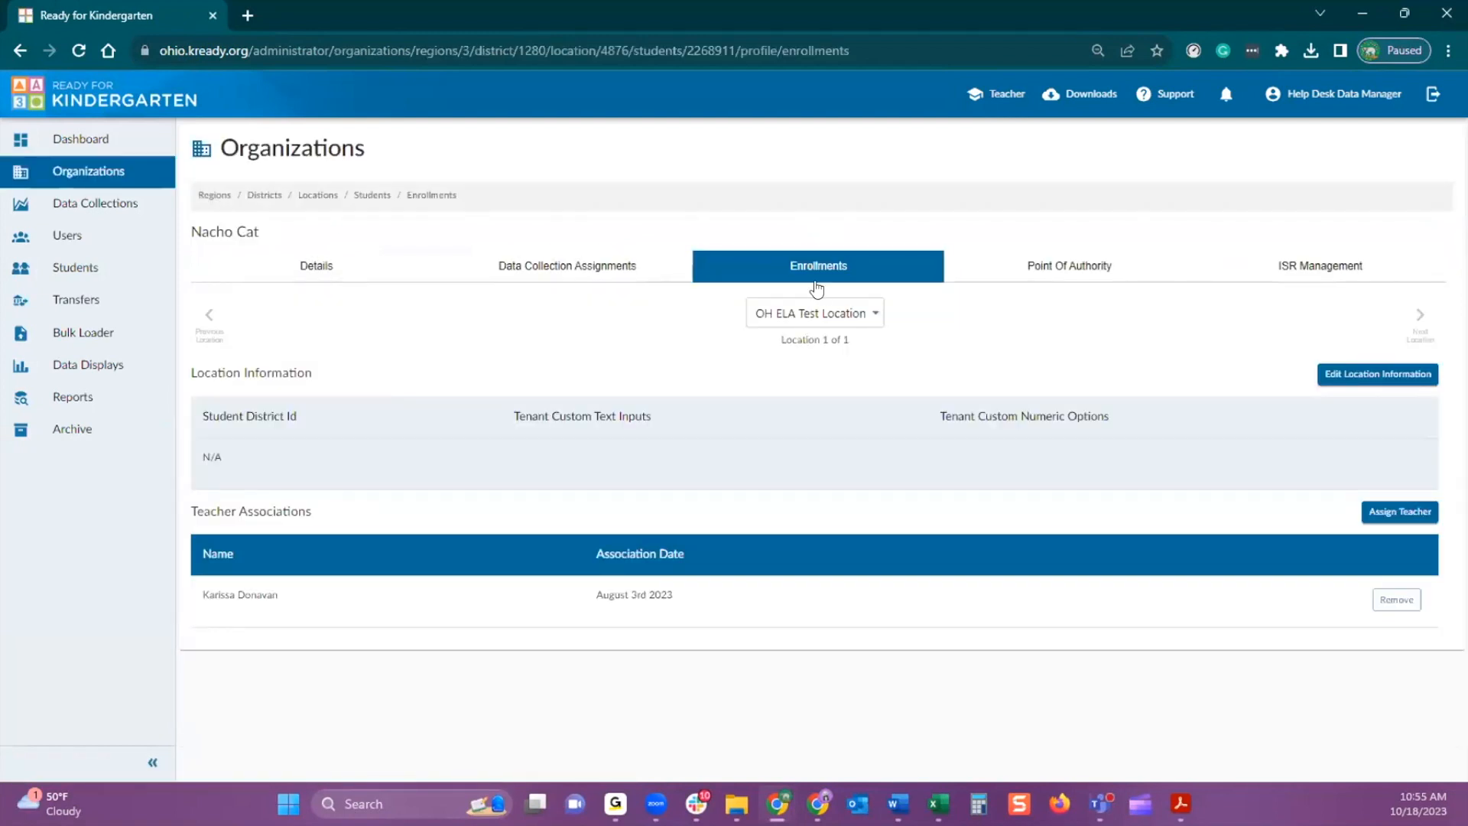
click(568, 274)
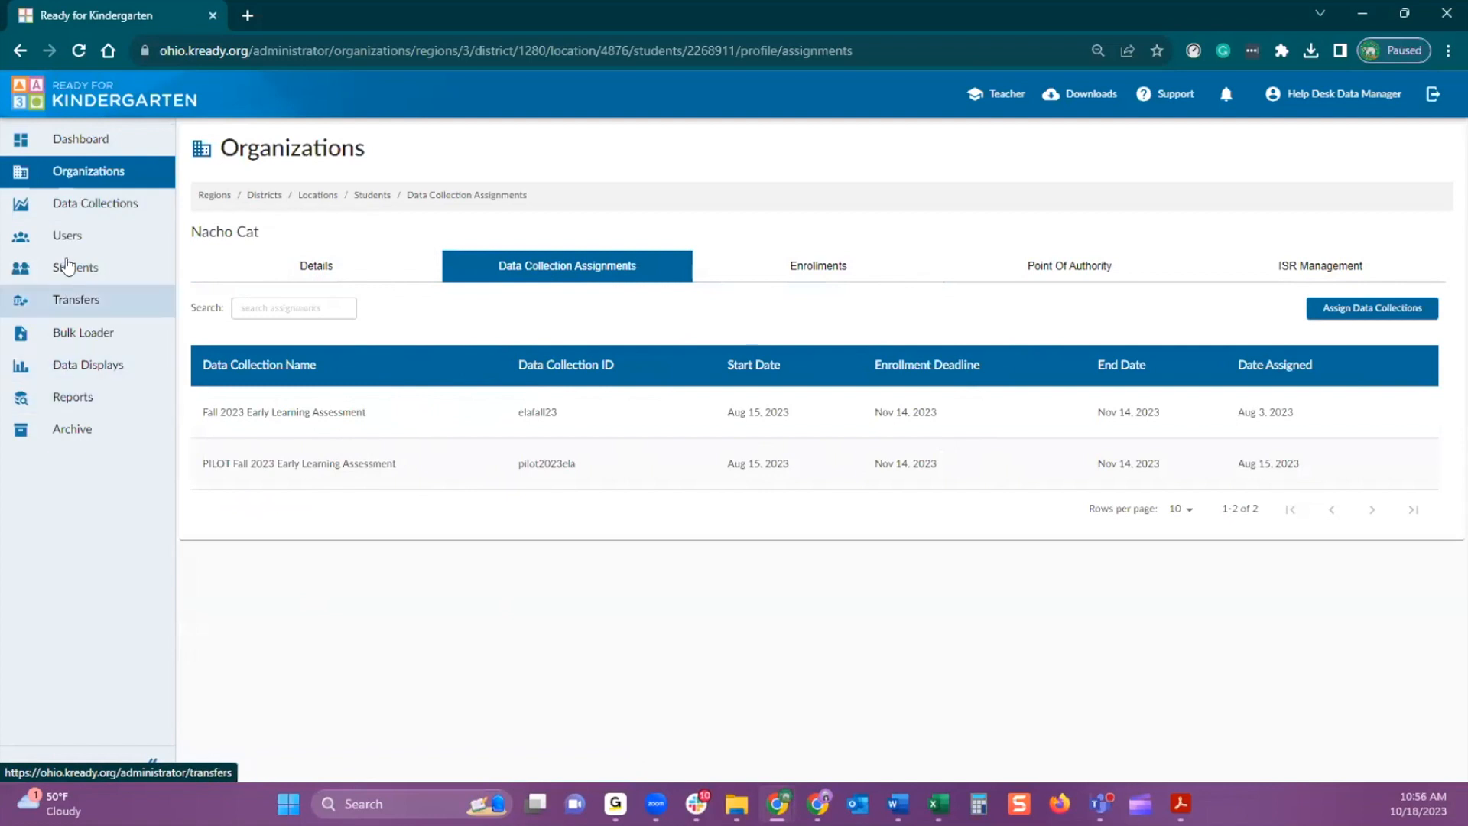
Browse Organizations through Ohio Public Schools and OH ELA Test District to the student list of OH ELA Test Location
click(85, 178)
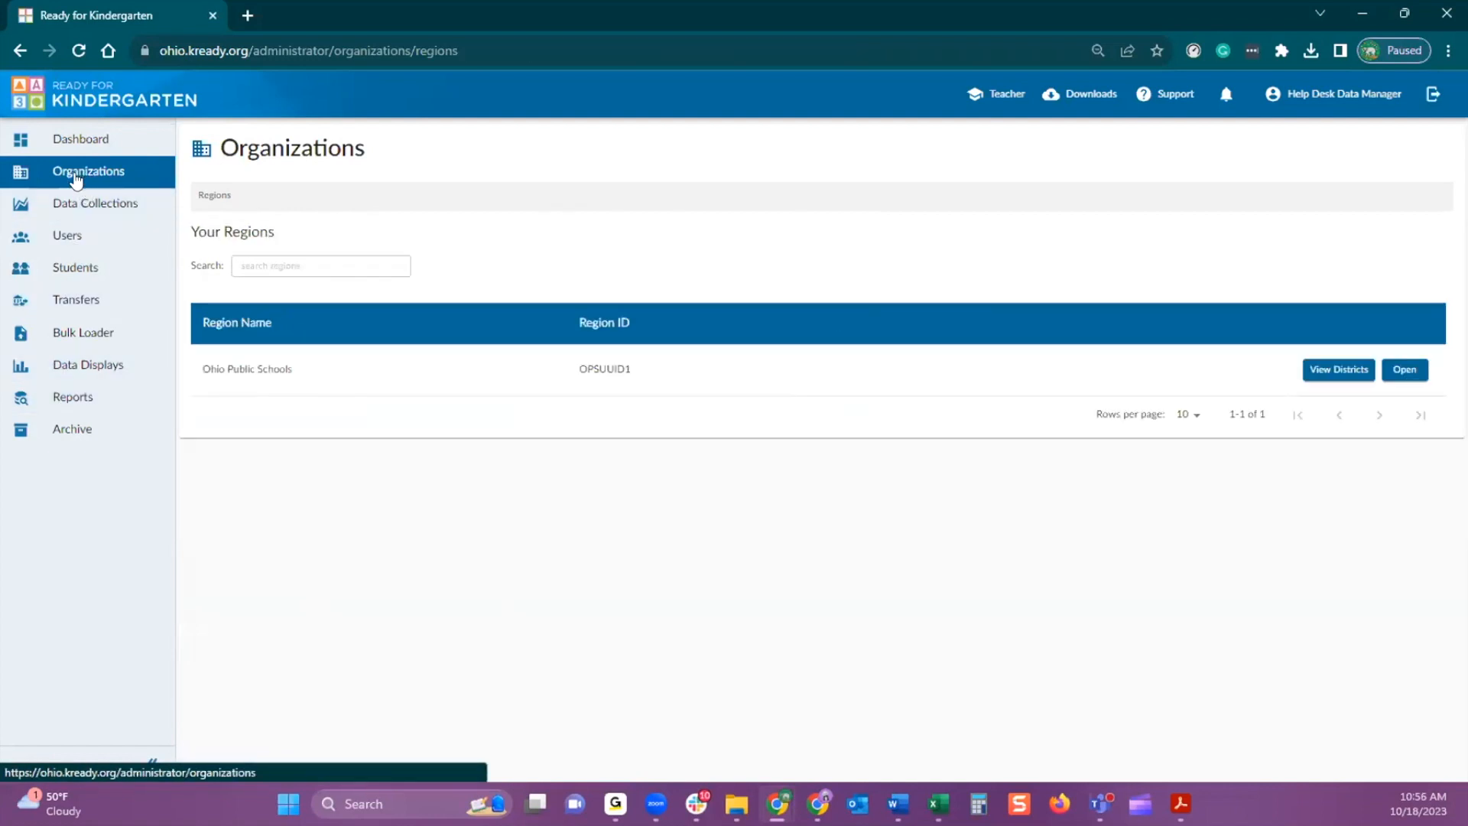
click(1336, 374)
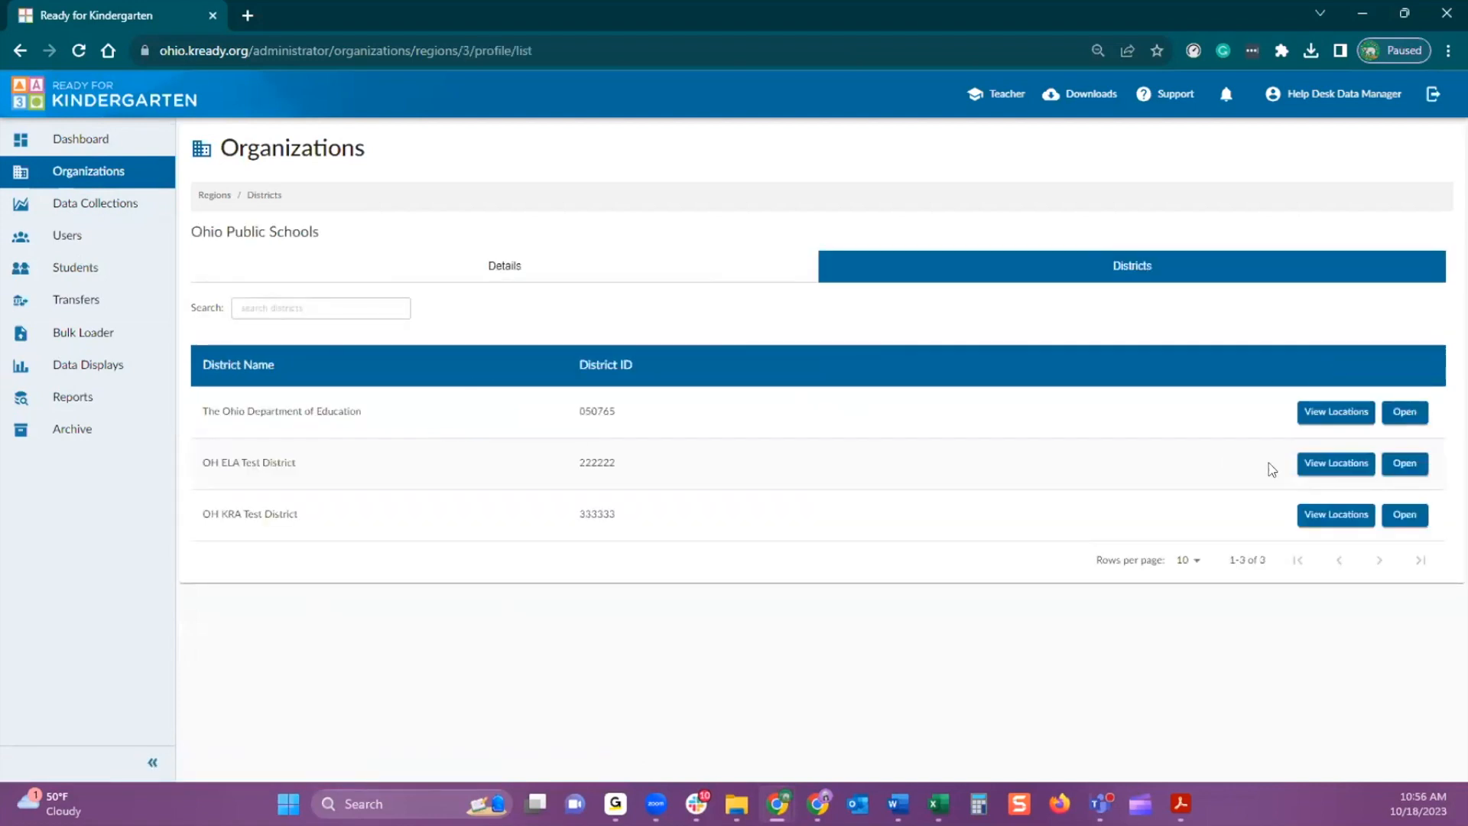
click(1330, 465)
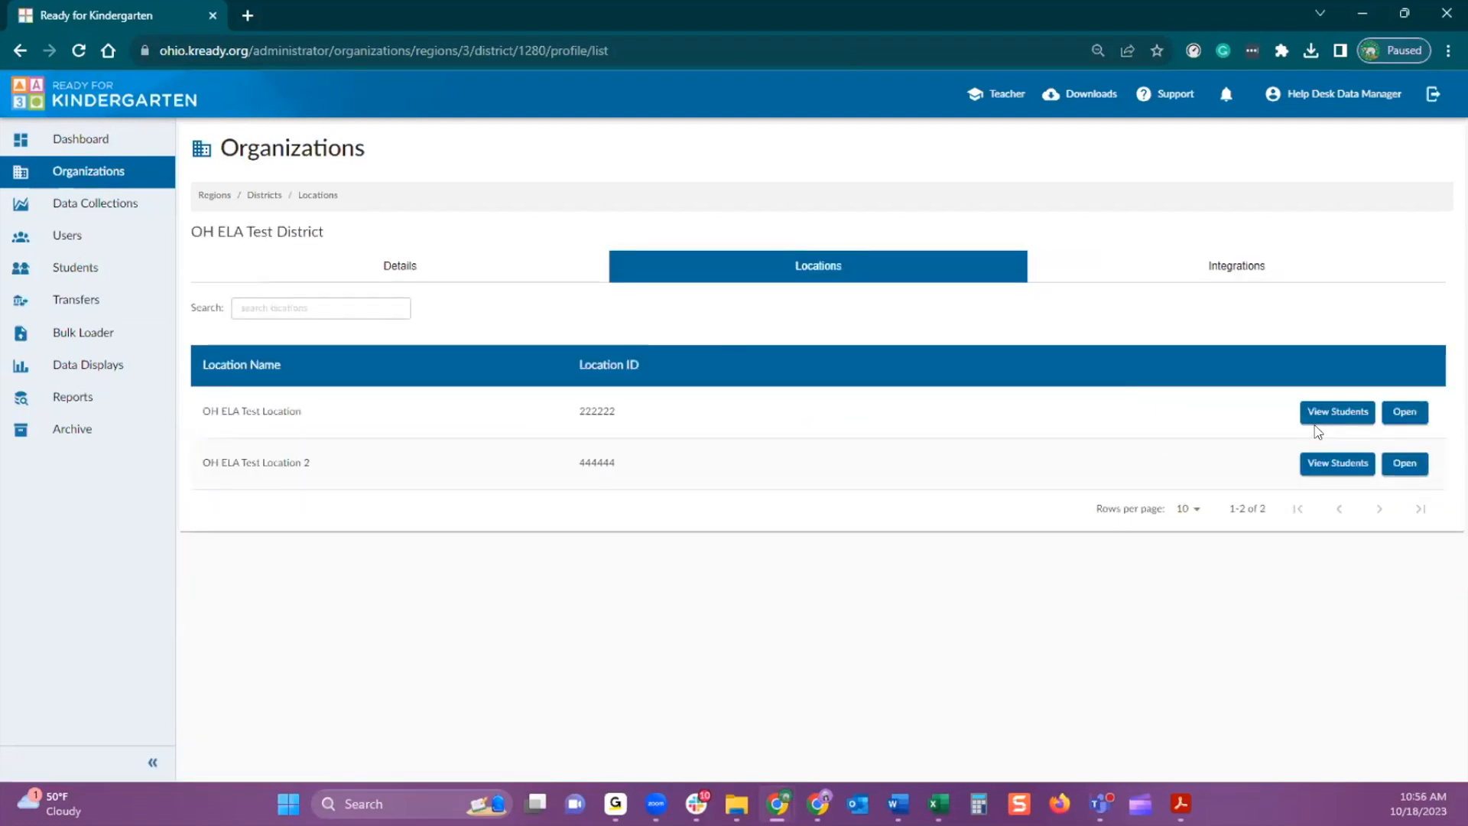
click(1331, 412)
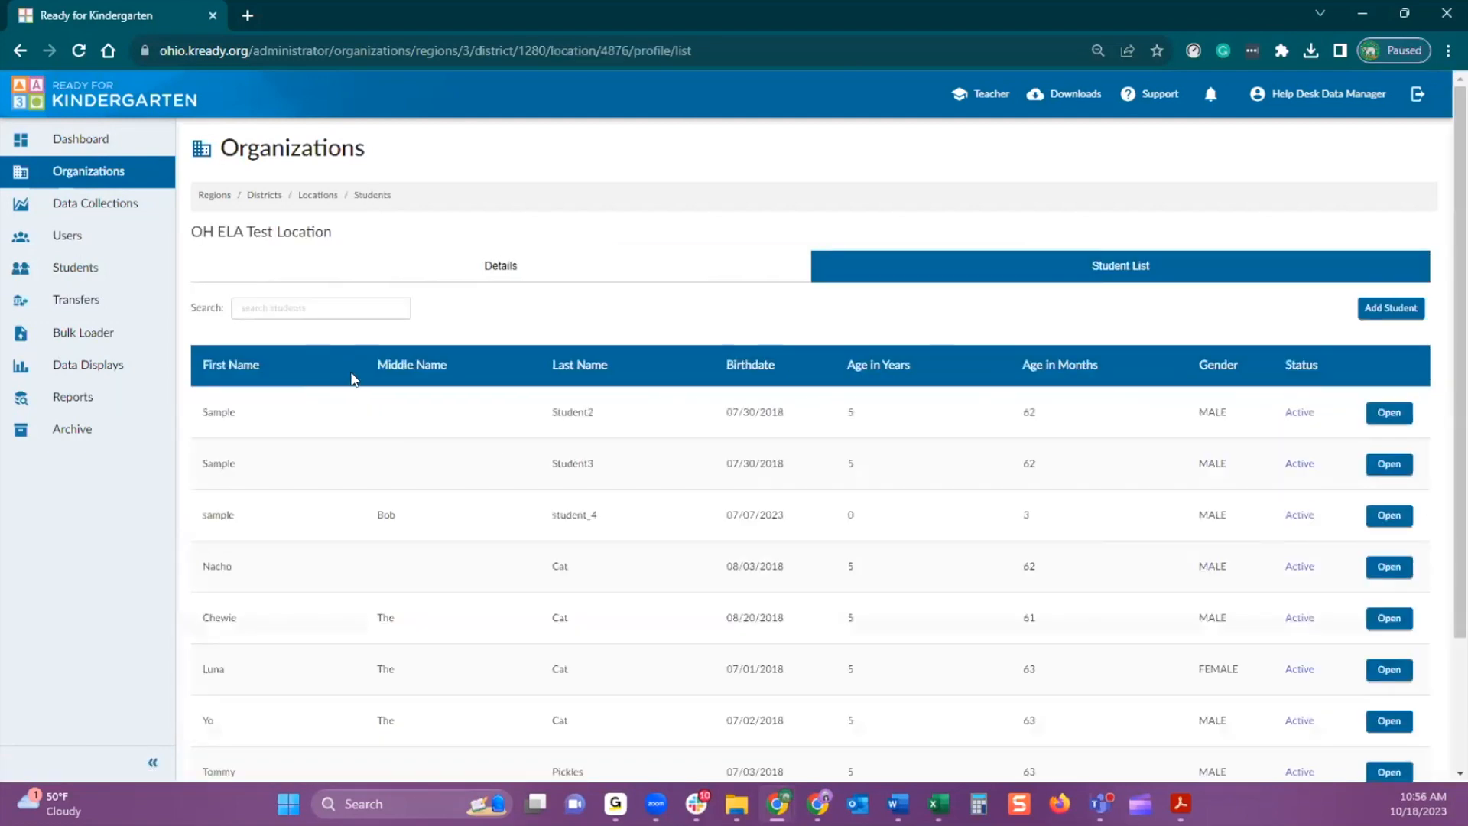
Open the first student in the location's list, check the data collection assignments and return to the student's details
scroll(411, 464, down, 2)
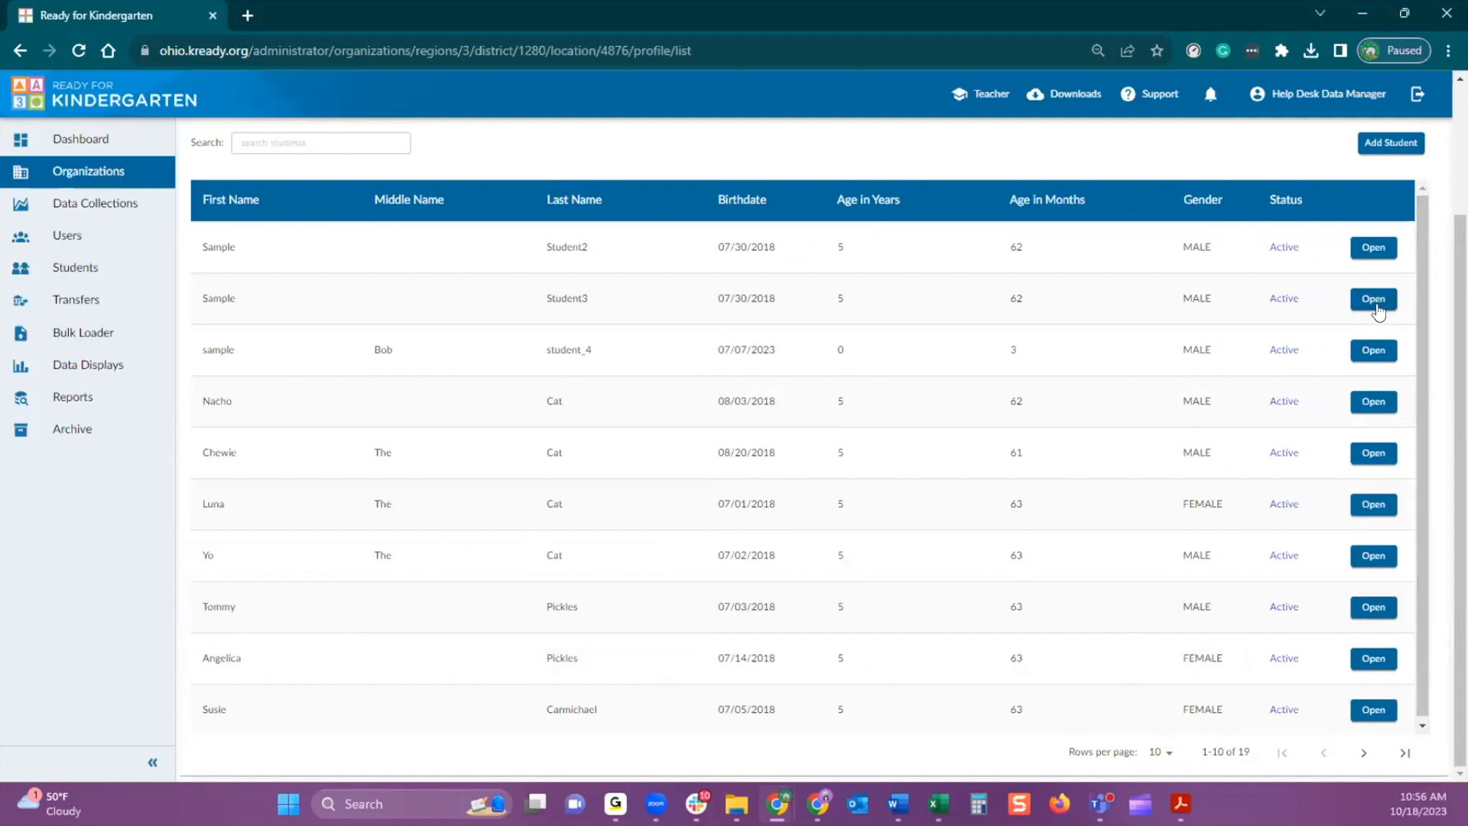
click(1373, 247)
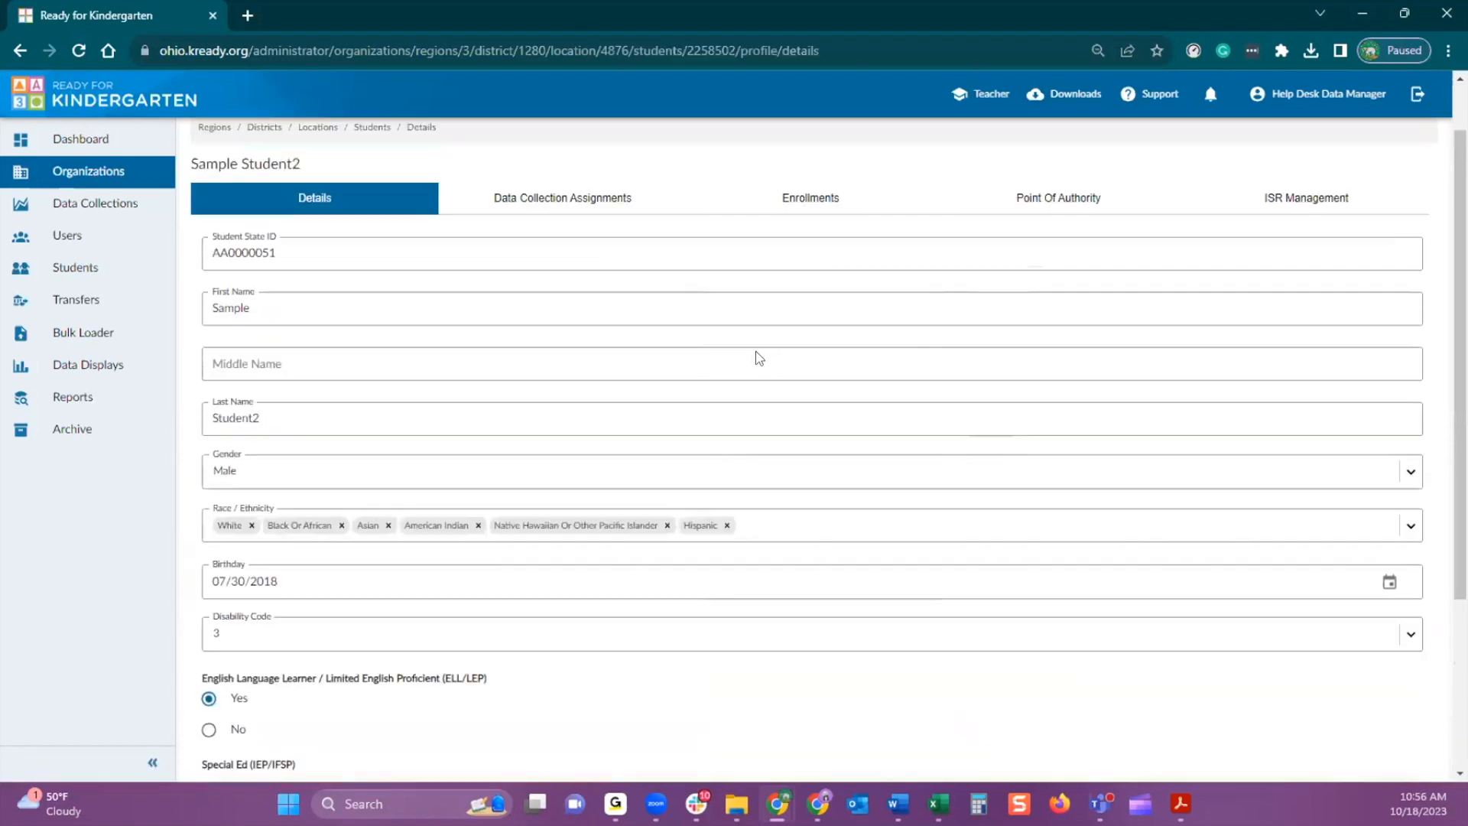
click(558, 277)
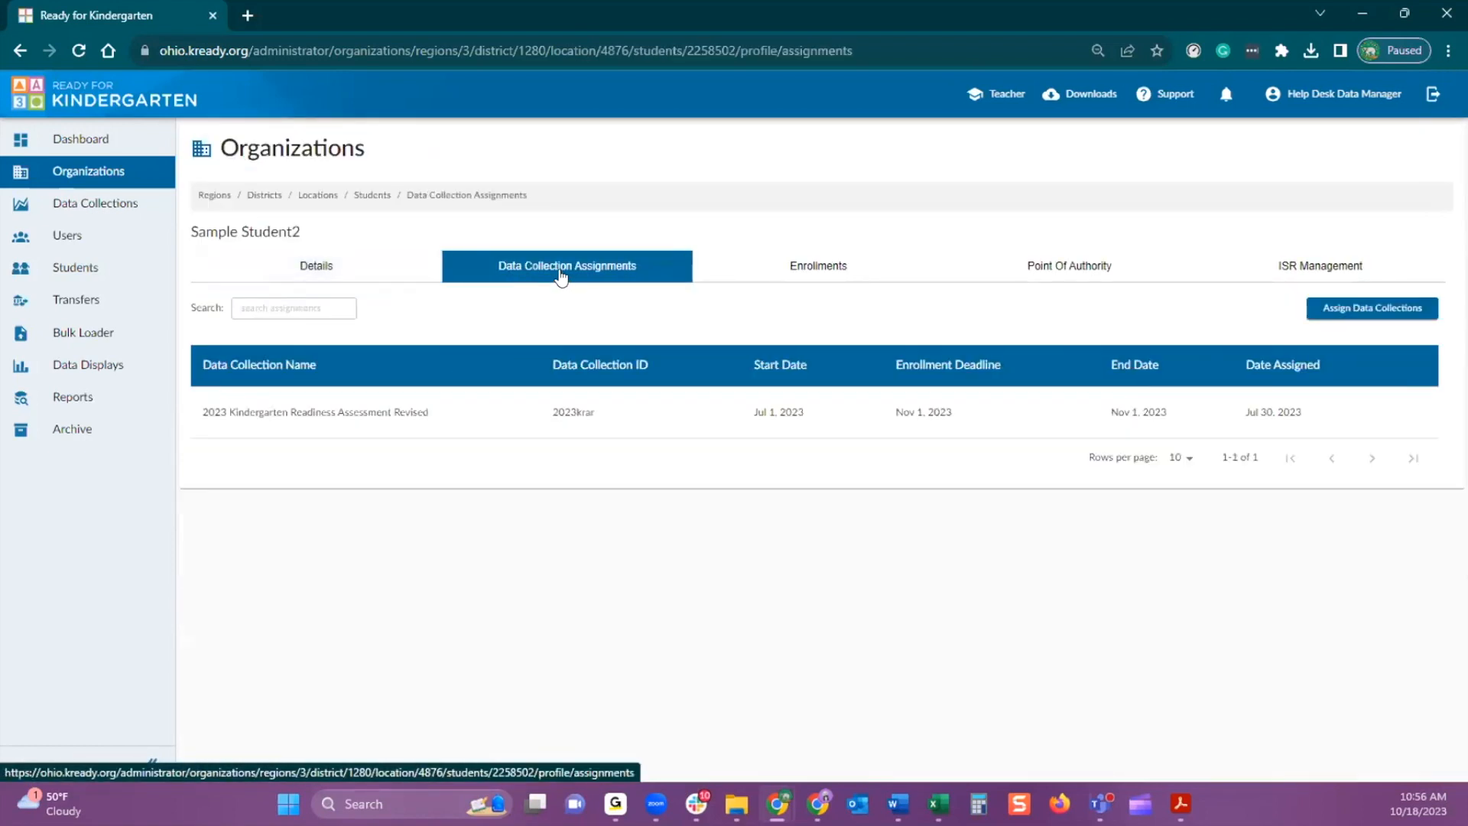
click(349, 267)
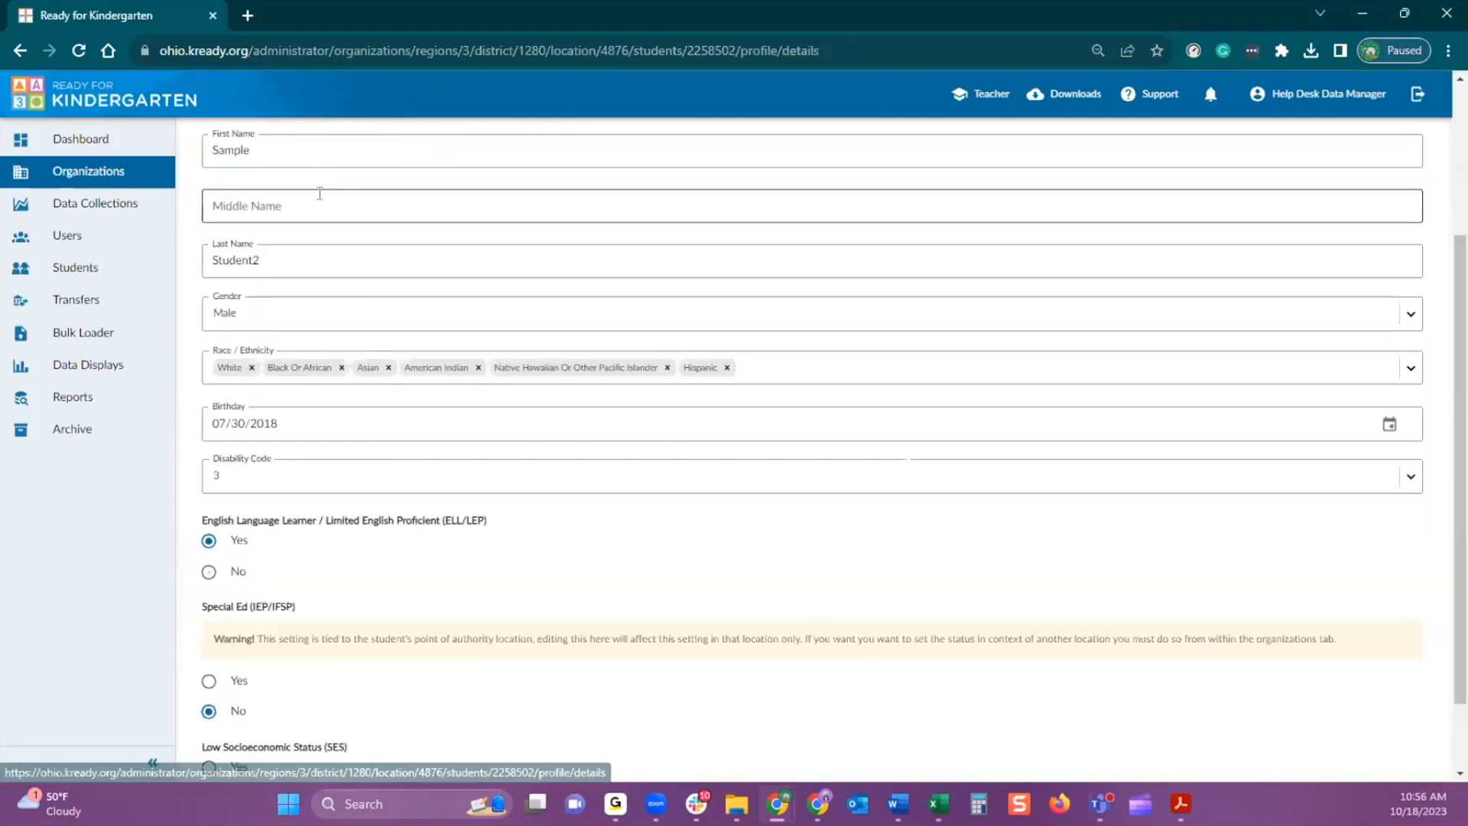
scroll(318, 228, up, 1)
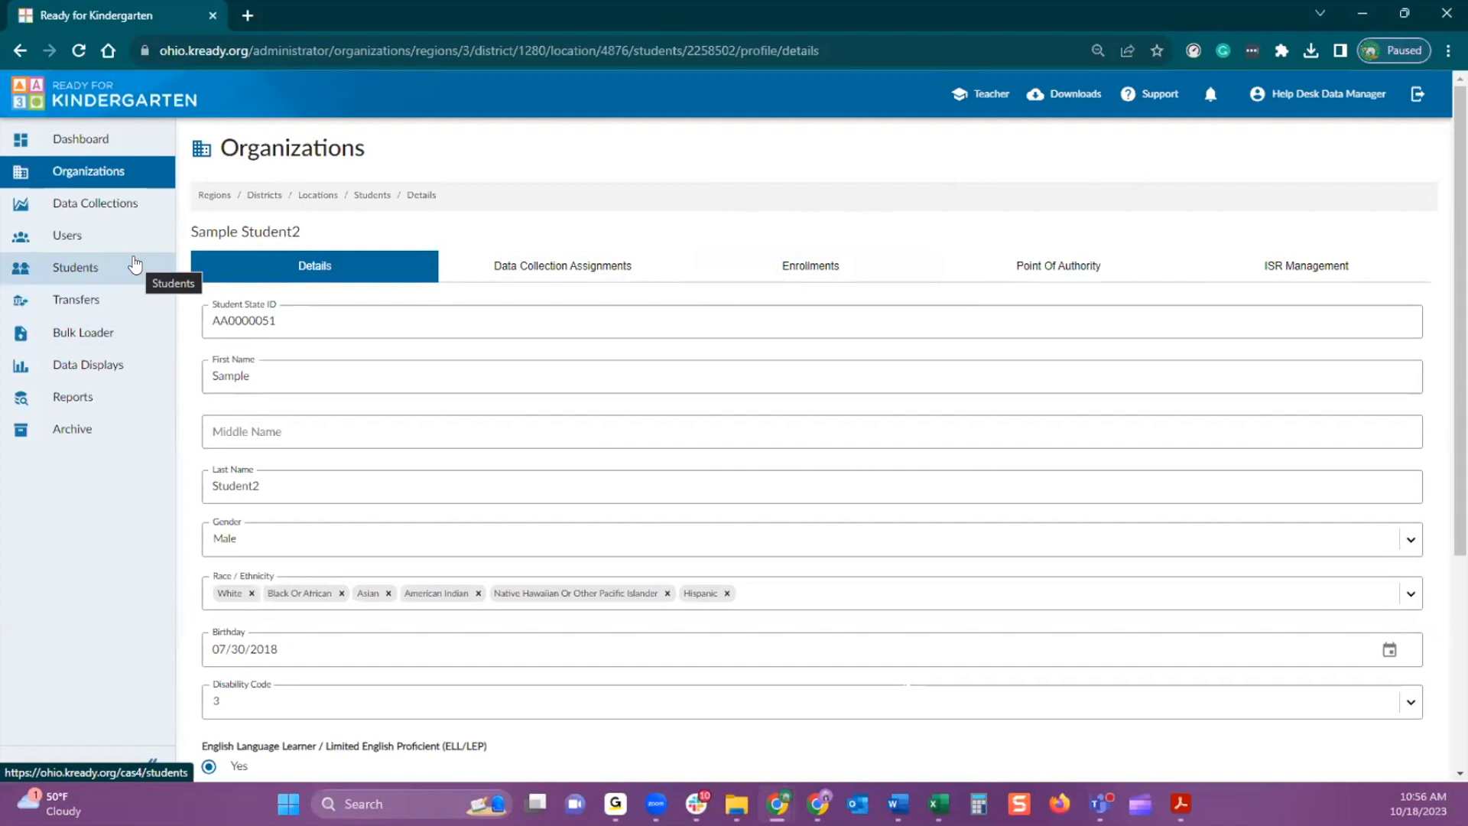
Open the Users list and start a user search
click(73, 241)
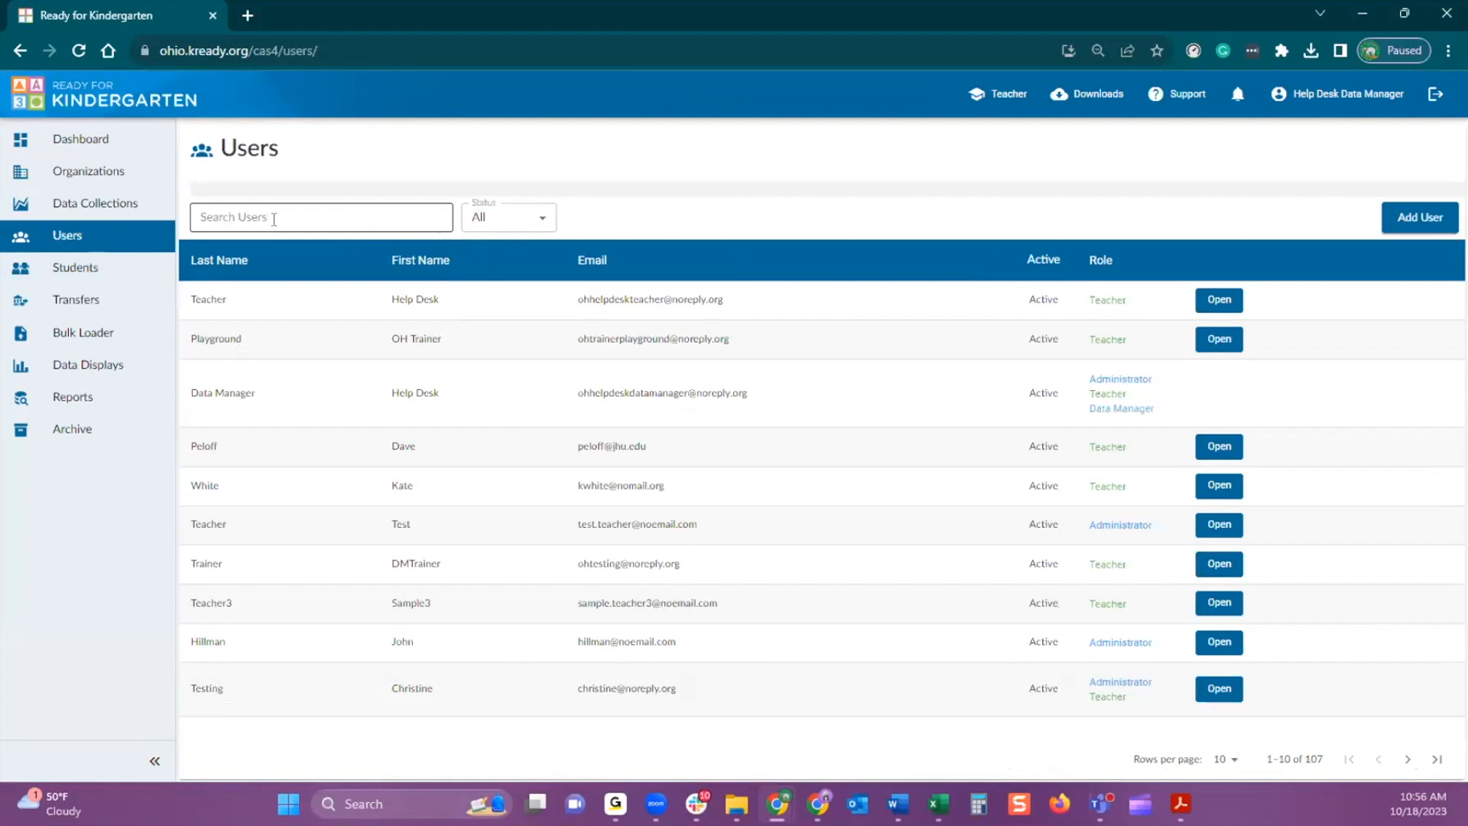
click(274, 219)
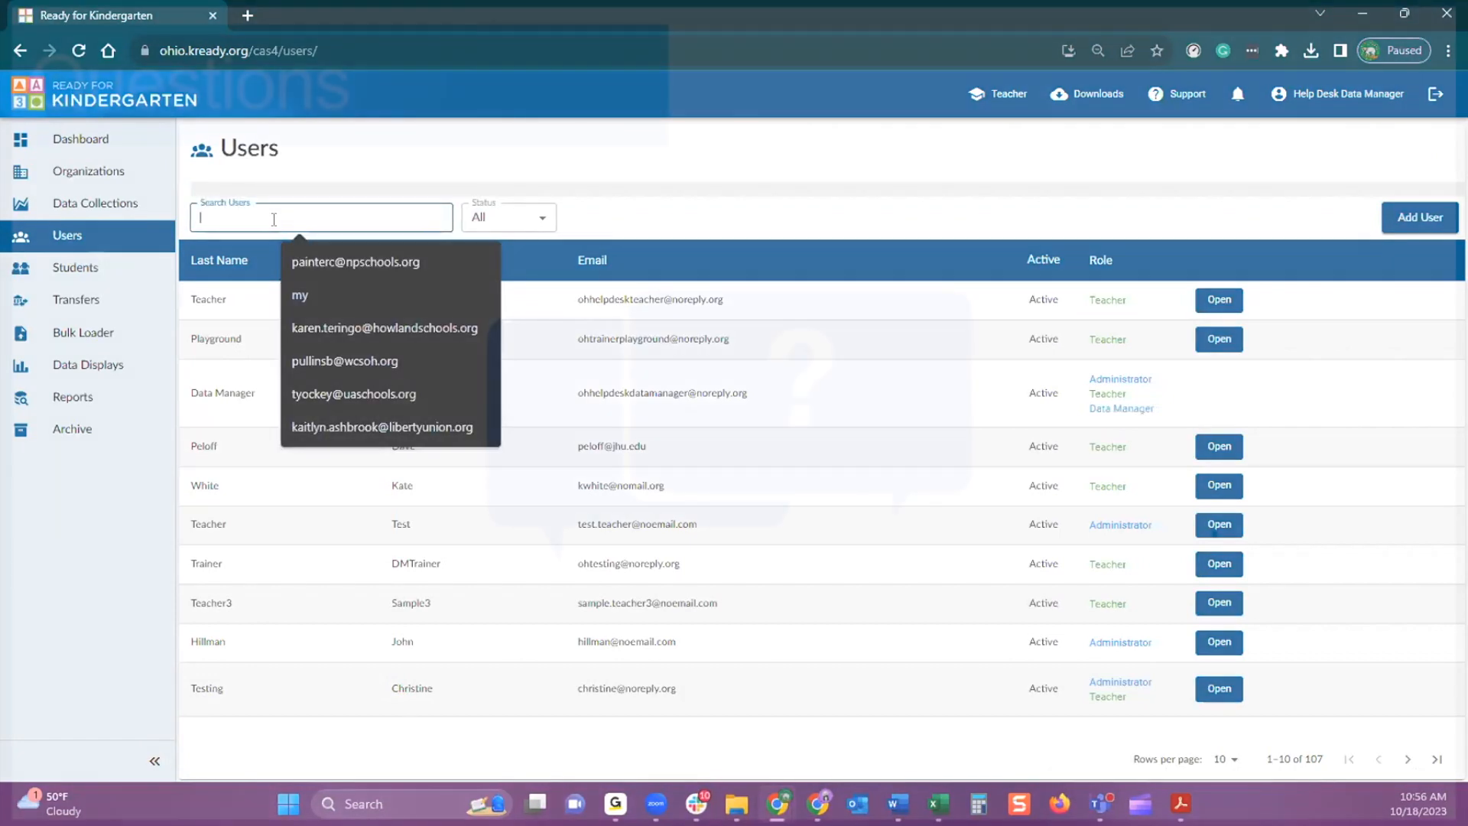